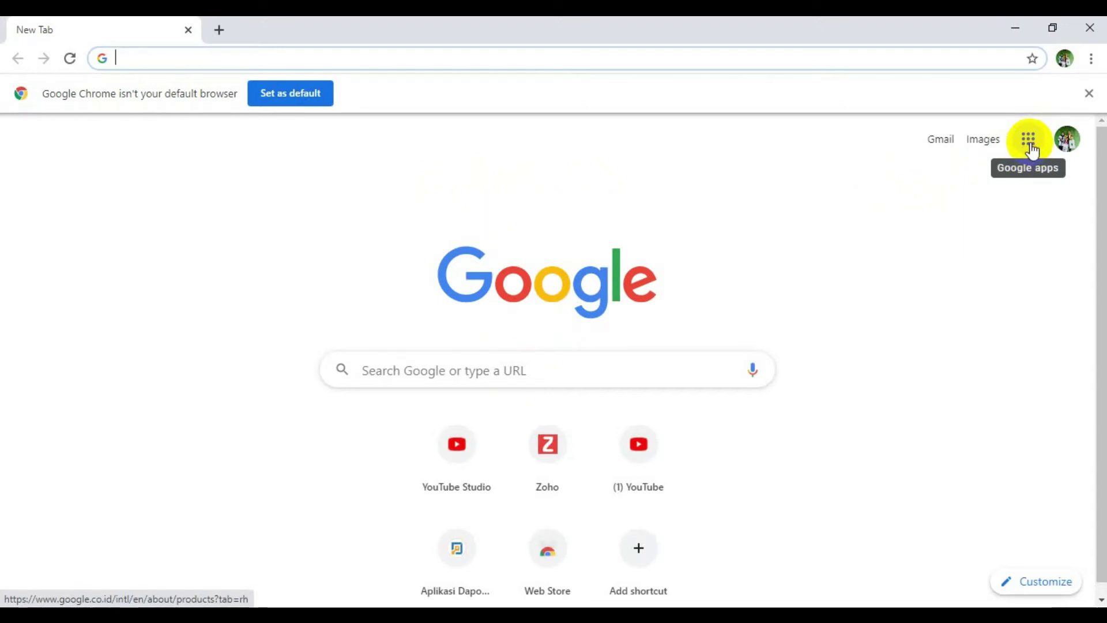
- Go to Google Drive's My Drive page from the Google apps grid in Chrome
{"action": "left_click", "coordinate": [430, 371]}
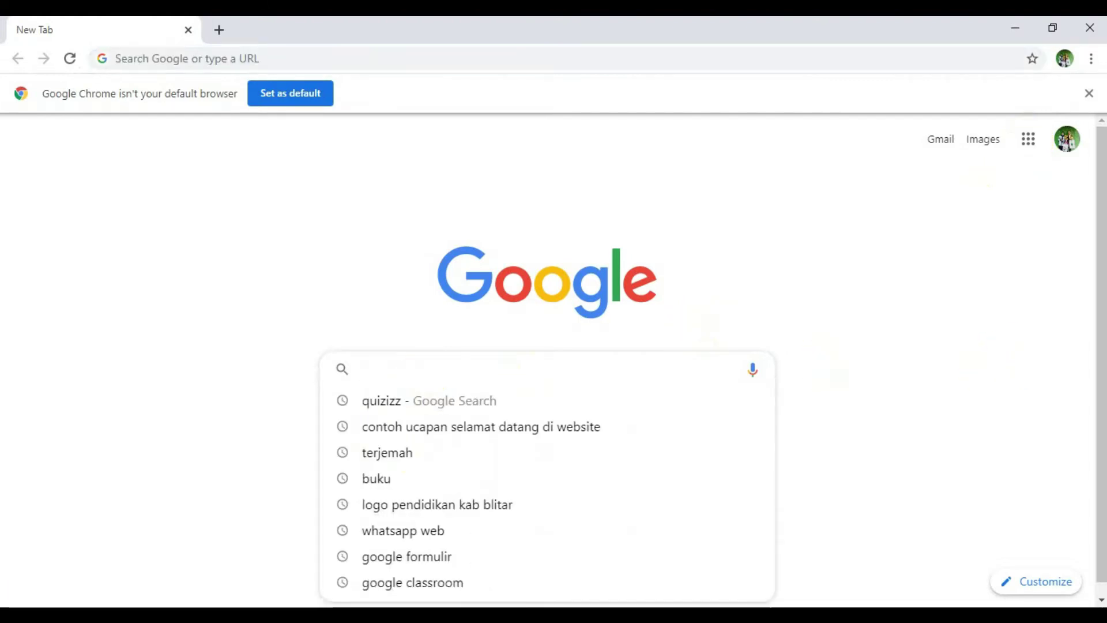
{"action": "left_click", "coordinate": [1031, 340]}
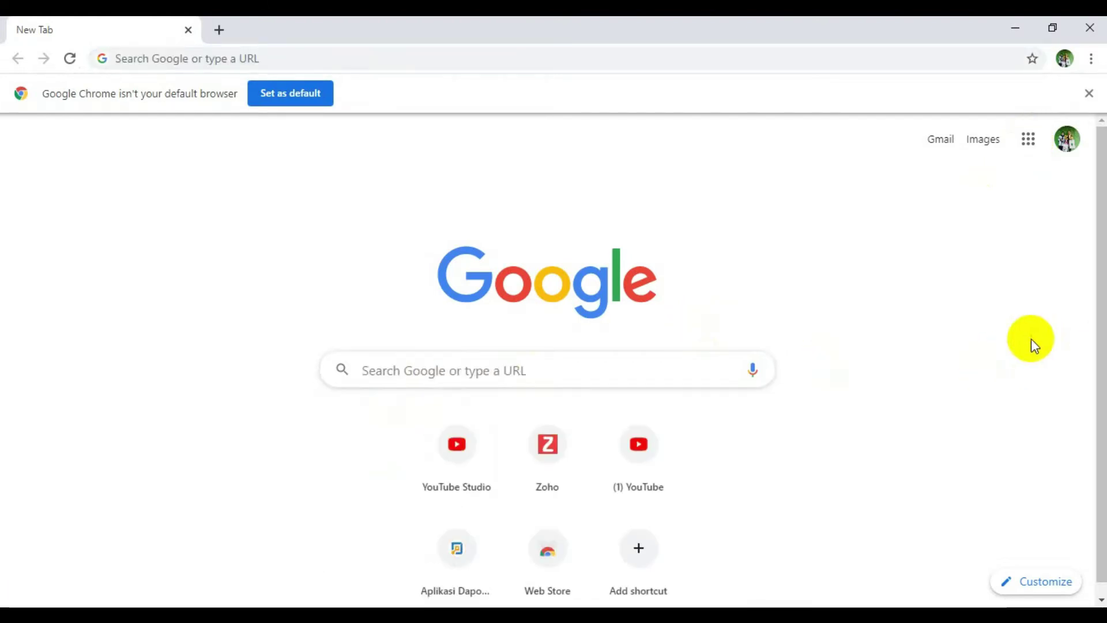
{"action": "left_click", "coordinate": [1029, 143]}
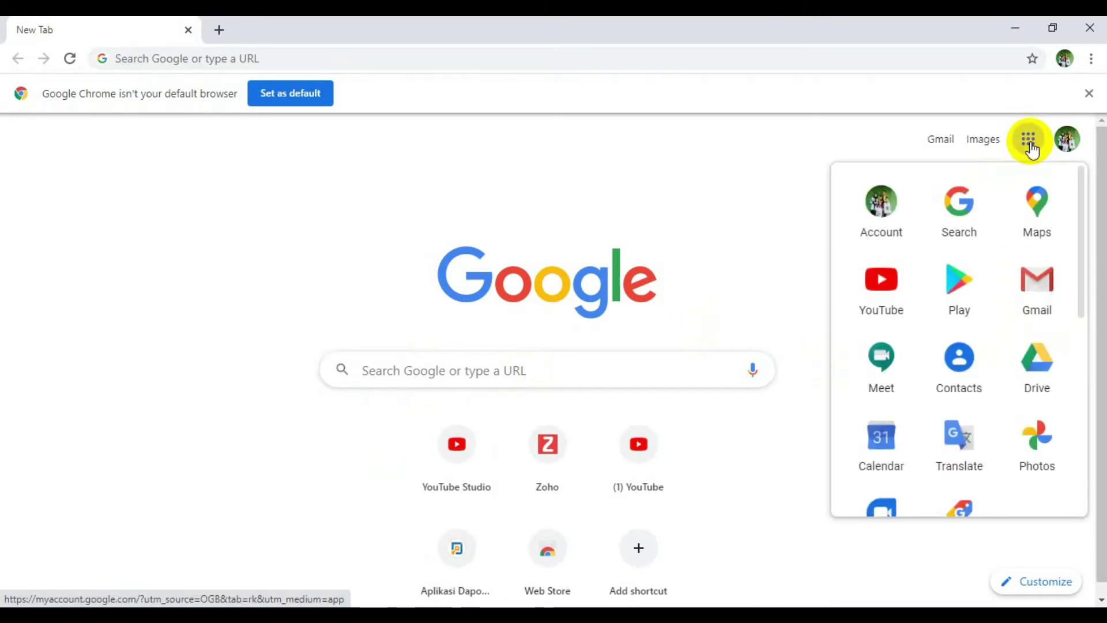
{"action": "left_click", "coordinate": [1033, 366]}
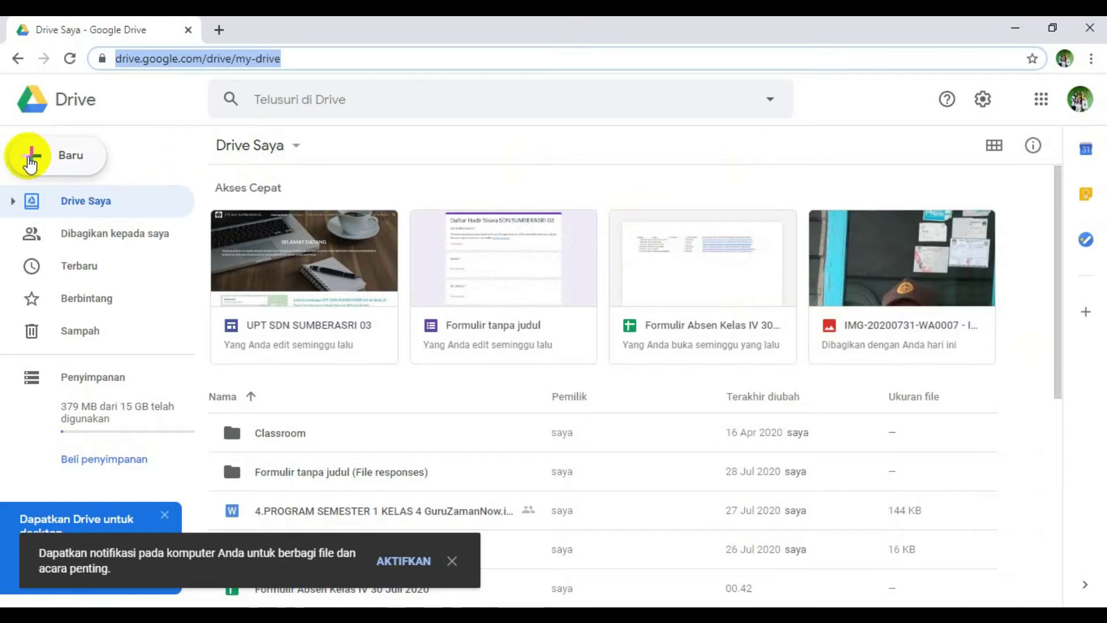
- Create a blank Google Formulir from Drive's Baru > Lainnya menu
{"action": "left_click", "coordinate": [33, 159]}
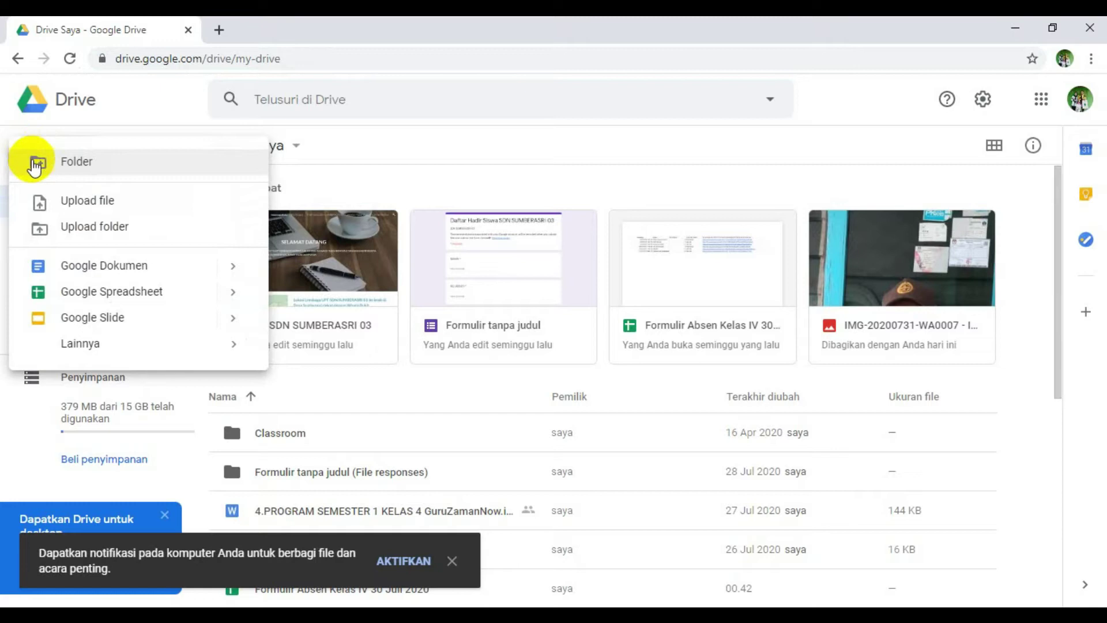
{"action": "mouse_move", "coordinate": [92, 347]}
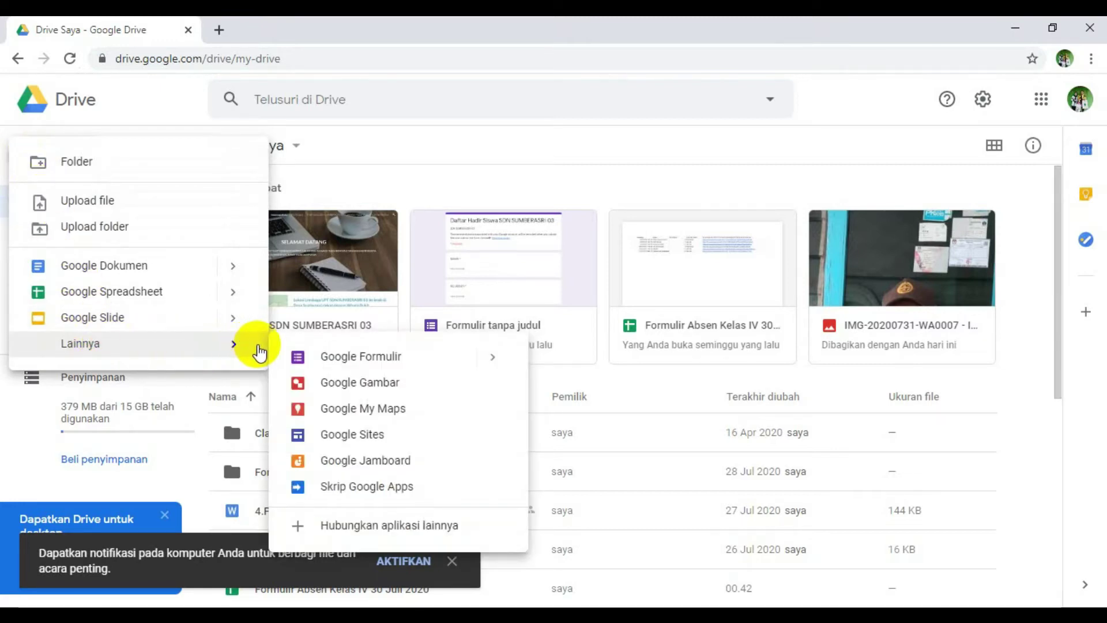
{"action": "left_click", "coordinate": [345, 356]}
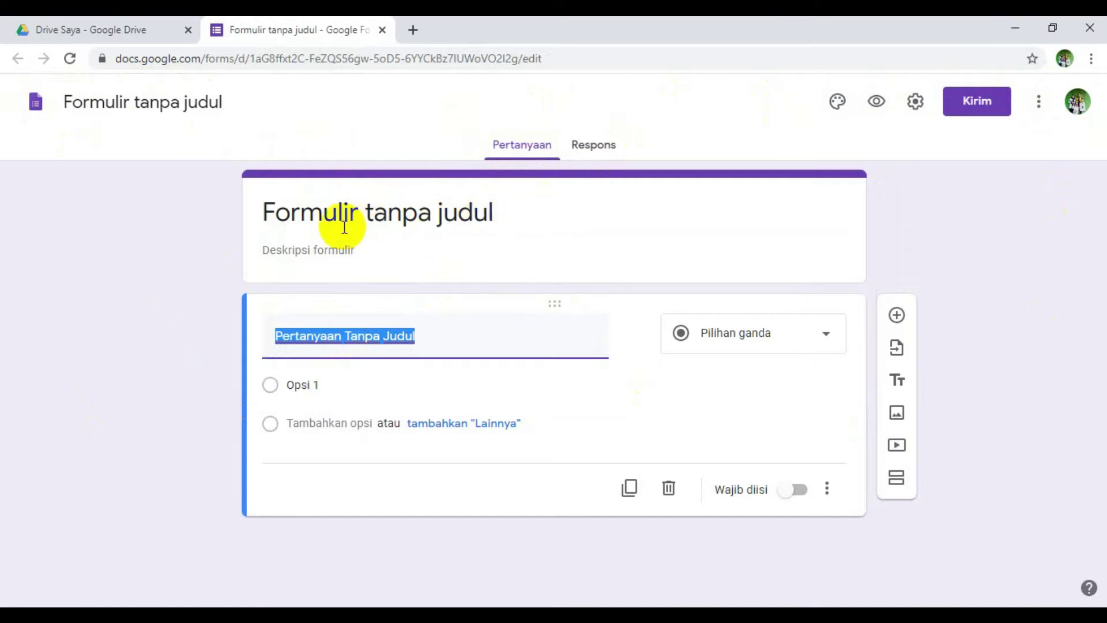
- Replace the default form title with 'Absensi Guru UPT SD NEGERI SUMBERASRI 03'
{"action": "left_click", "coordinate": [500, 215]}
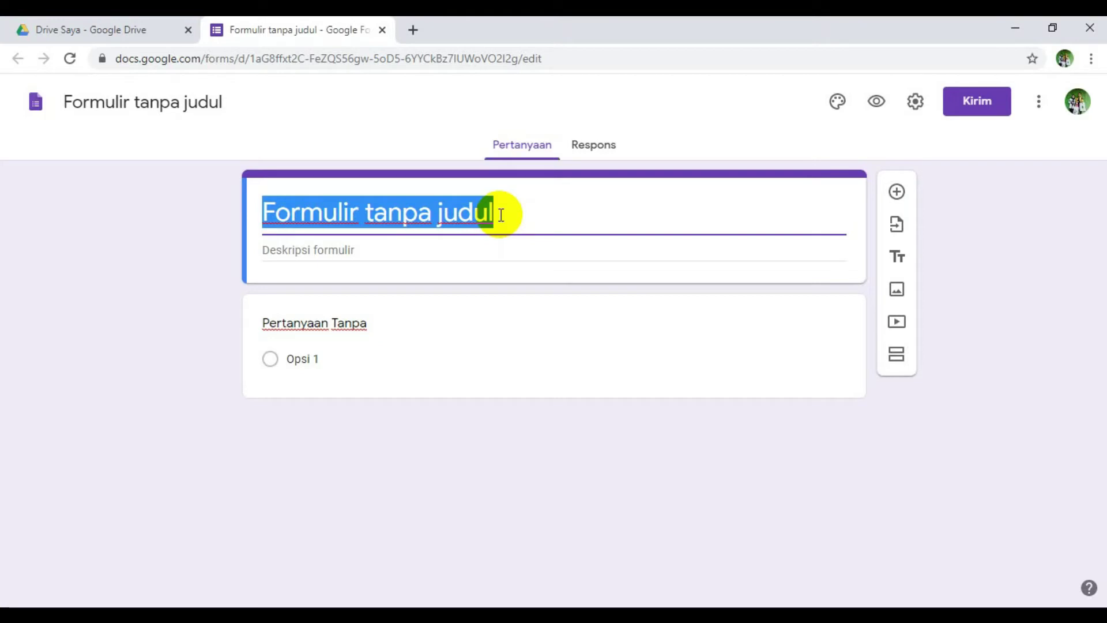
{"action": "type", "text": "Dafta"}
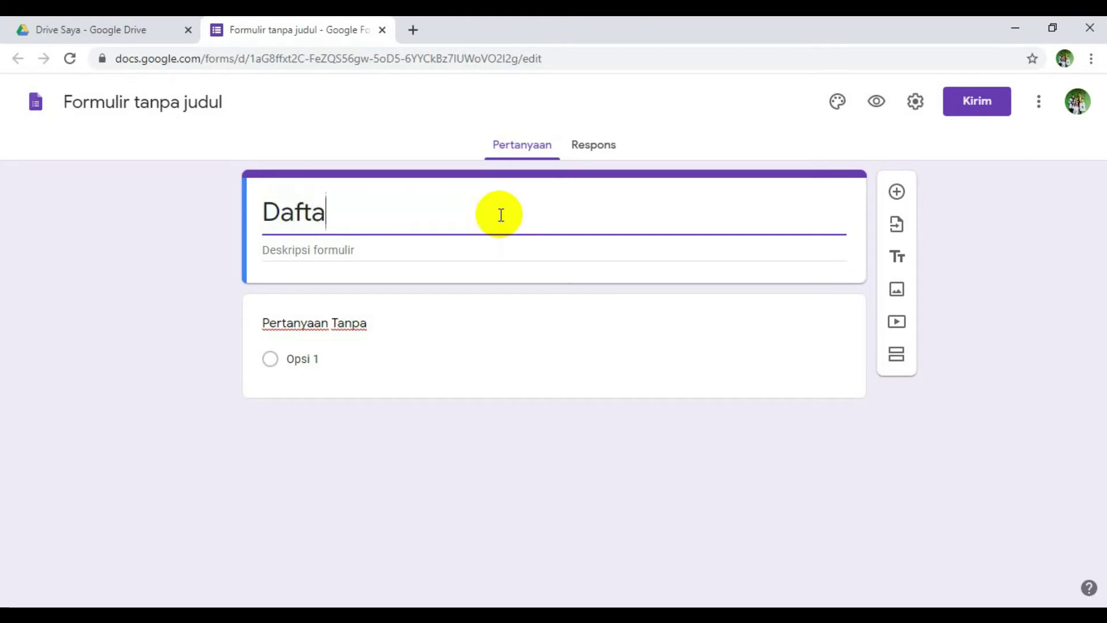
{"action": "type", "text": "r Hadi"}
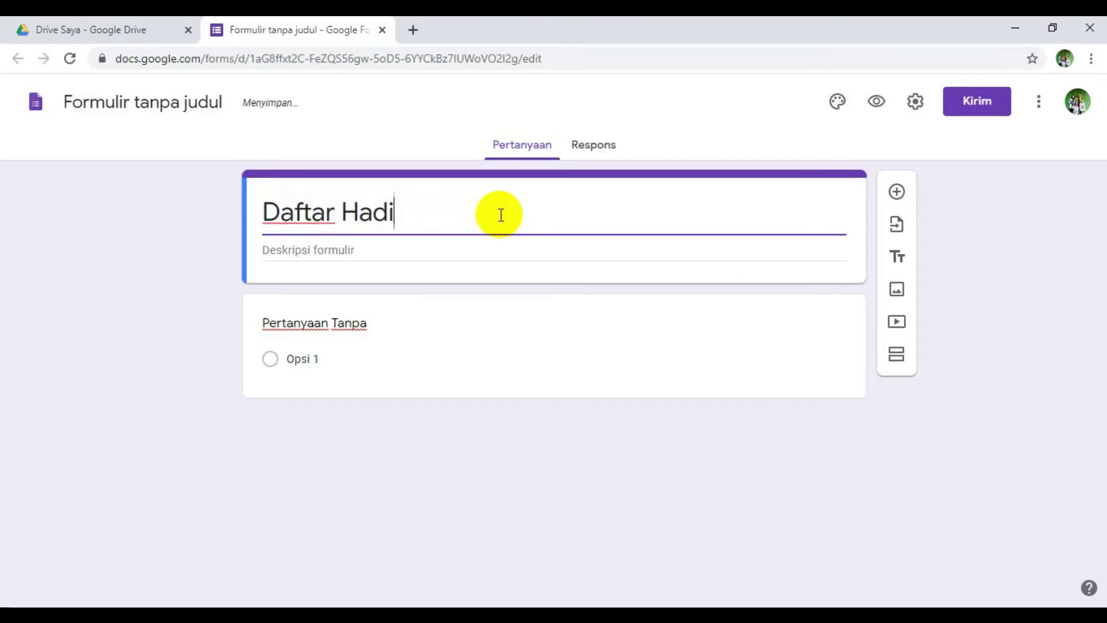
{"action": "type", "text": "r s"}
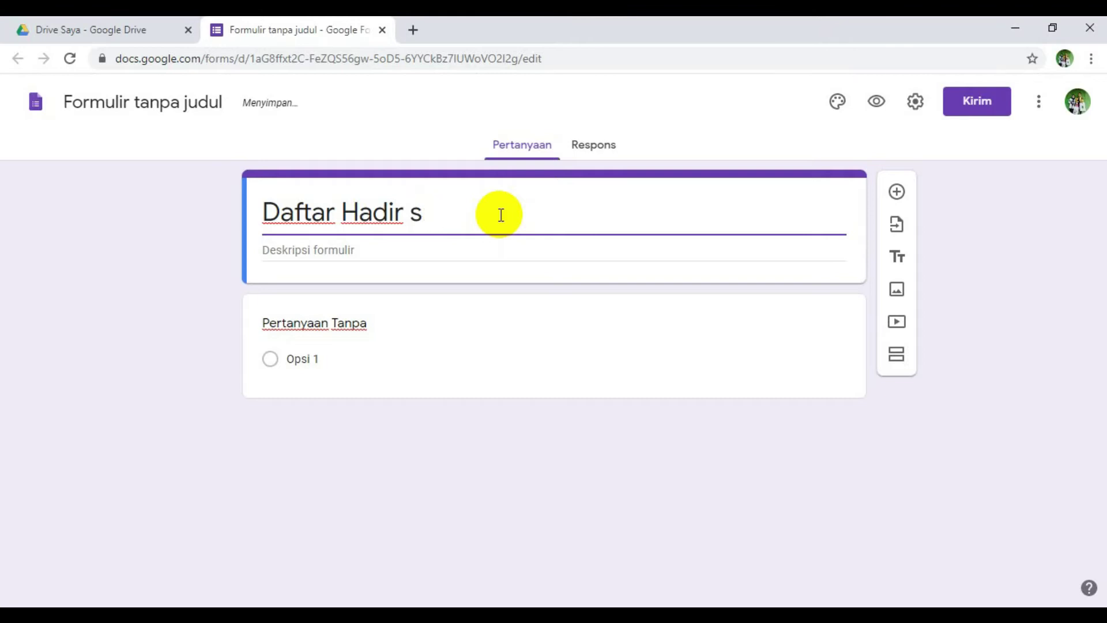
{"action": "type", "text": "isSiswa Kelas"}
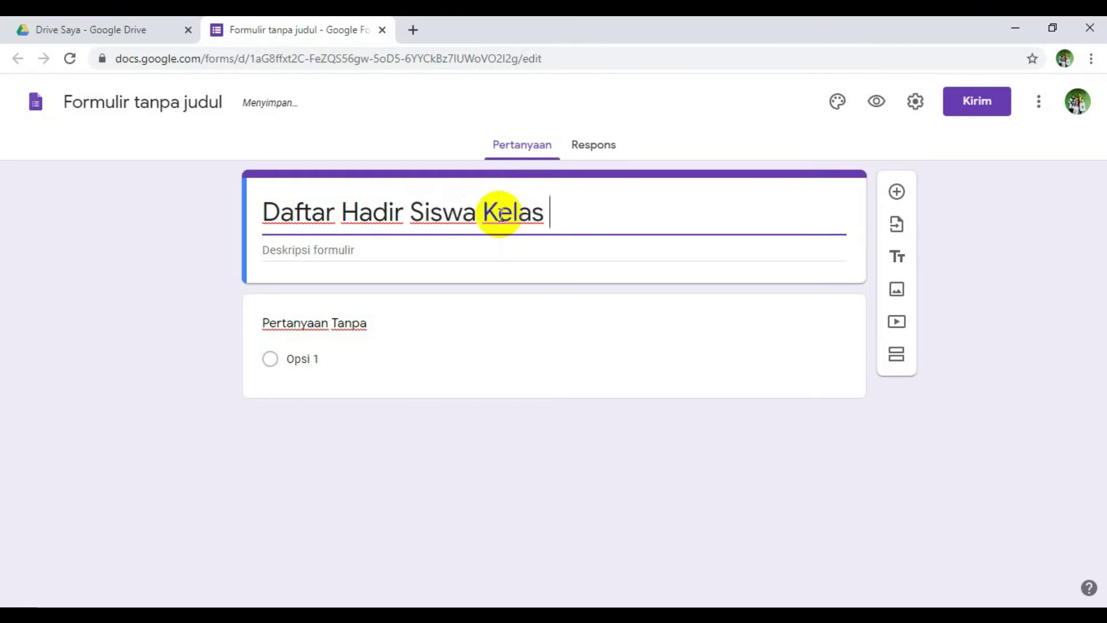
{"action": "type", "text": " IV"}
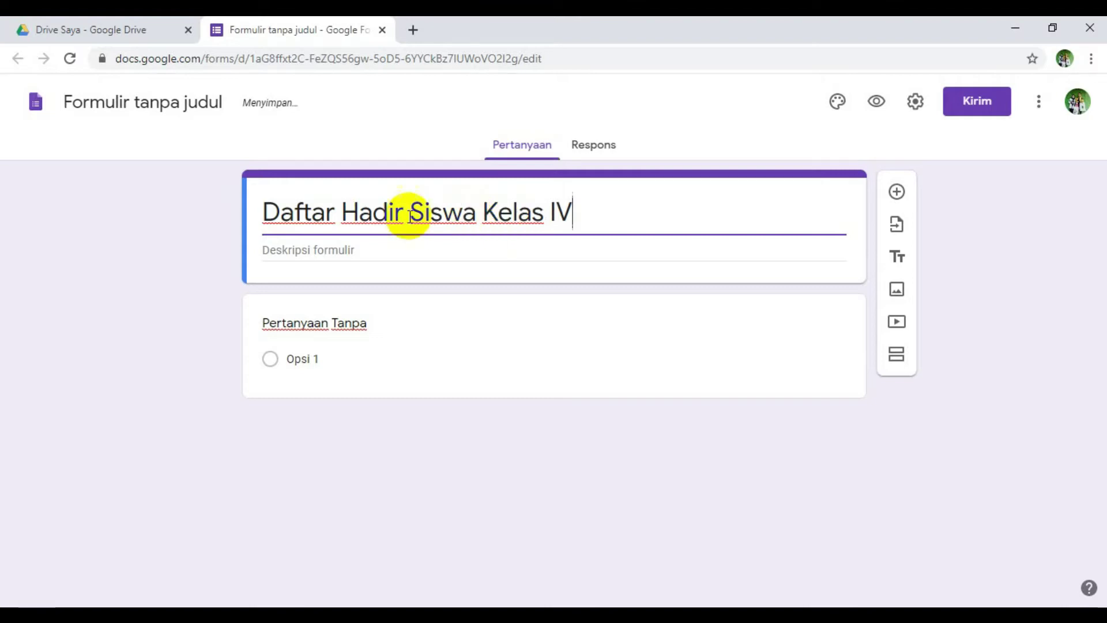
{"action": "left_click_drag", "start_coordinate": [570, 215], "coordinate": [202, 223]}
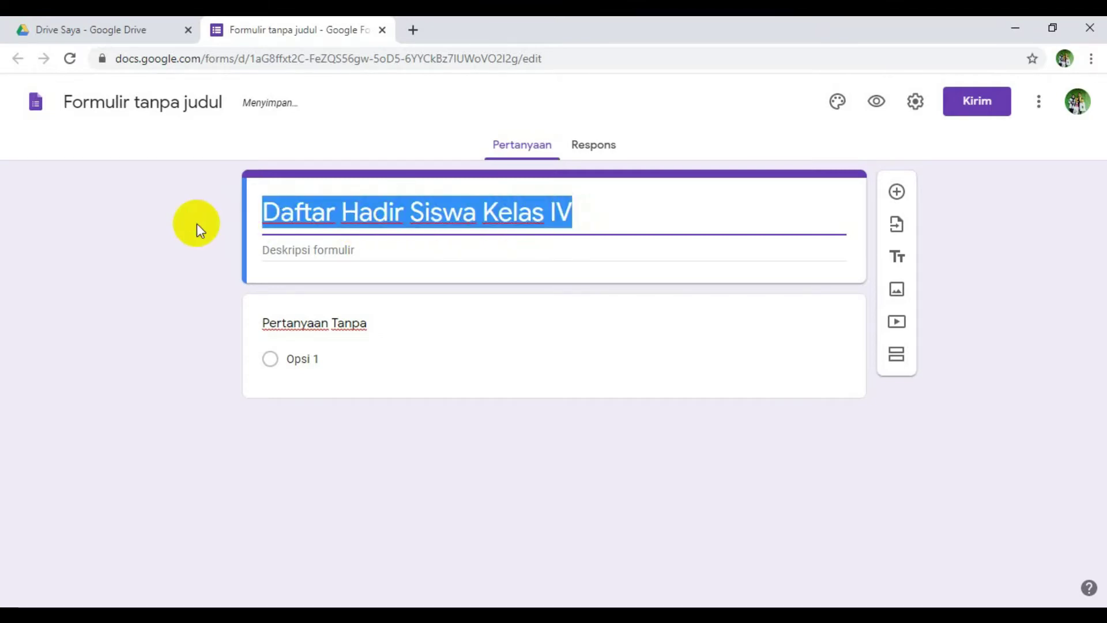
{"action": "type", "text": "Absensi"}
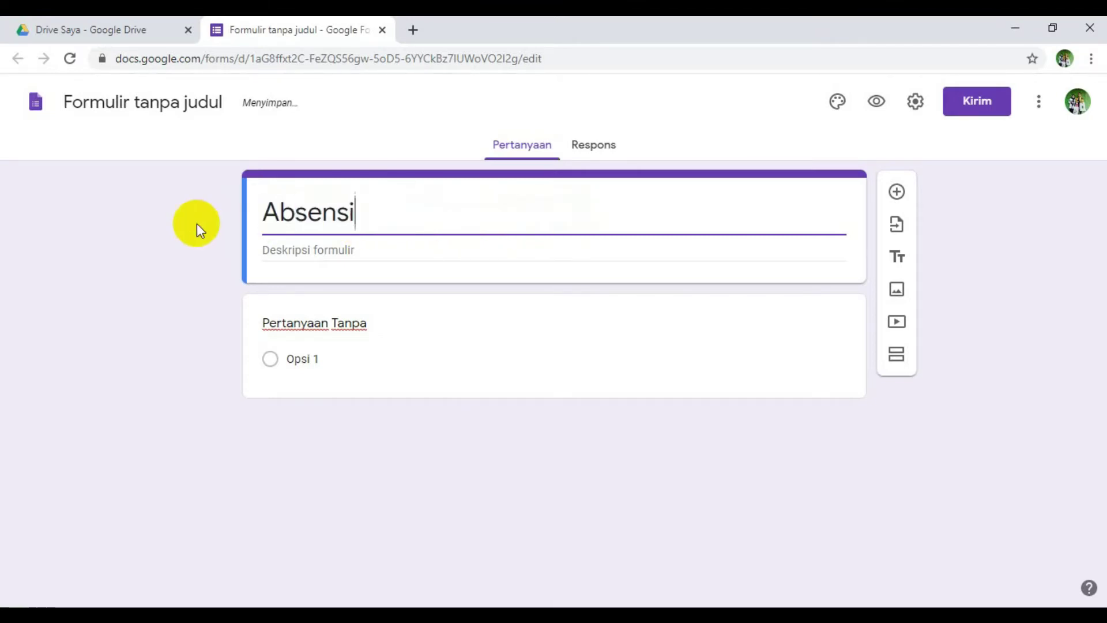
{"action": "type", "text": " Guru UPTS SD"}
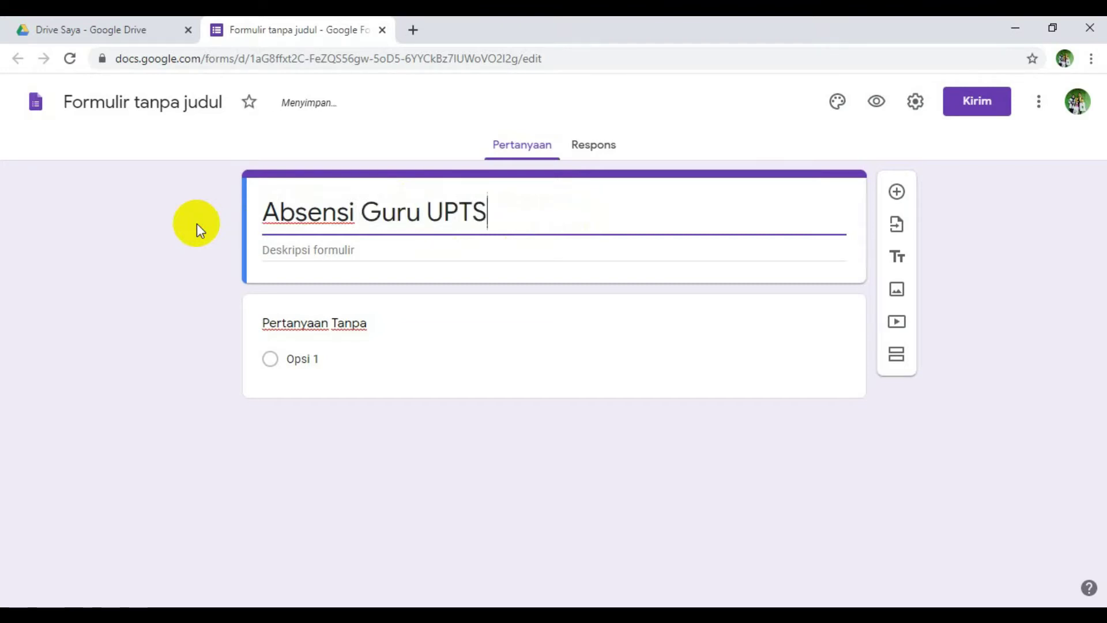
{"action": "key", "text": "BackSpace"}
{"action": "key", "text": "BackSpace"}
{"action": "key", "text": "BackSpace"}
{"action": "key", "text": "BackSpace"}
{"action": "type", "text": "SD"}
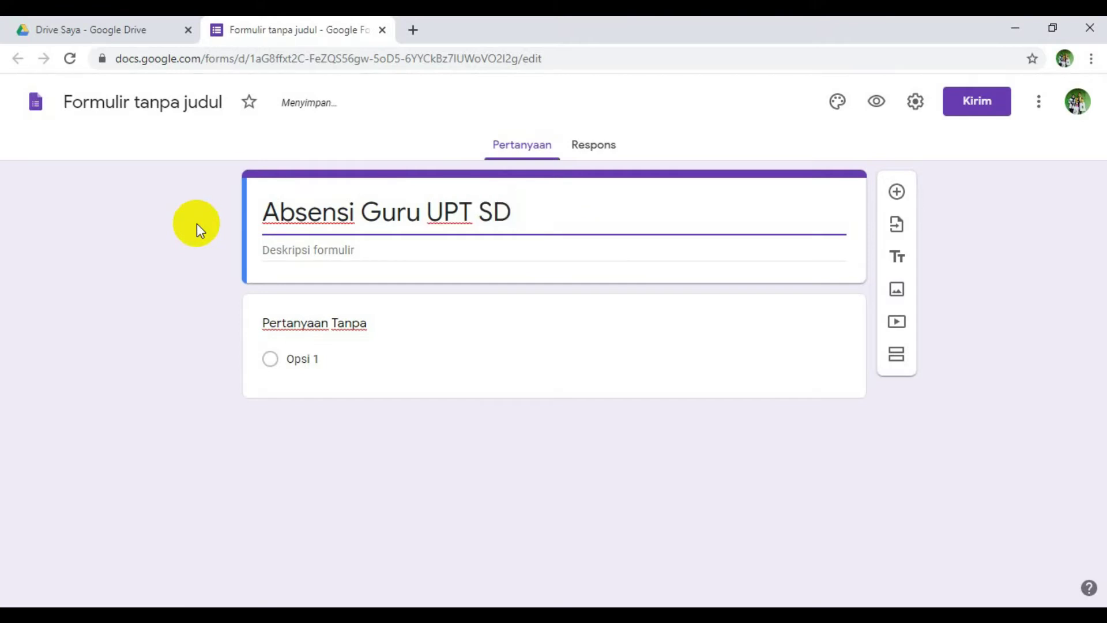
{"action": "type", "text": " NEGERI"}
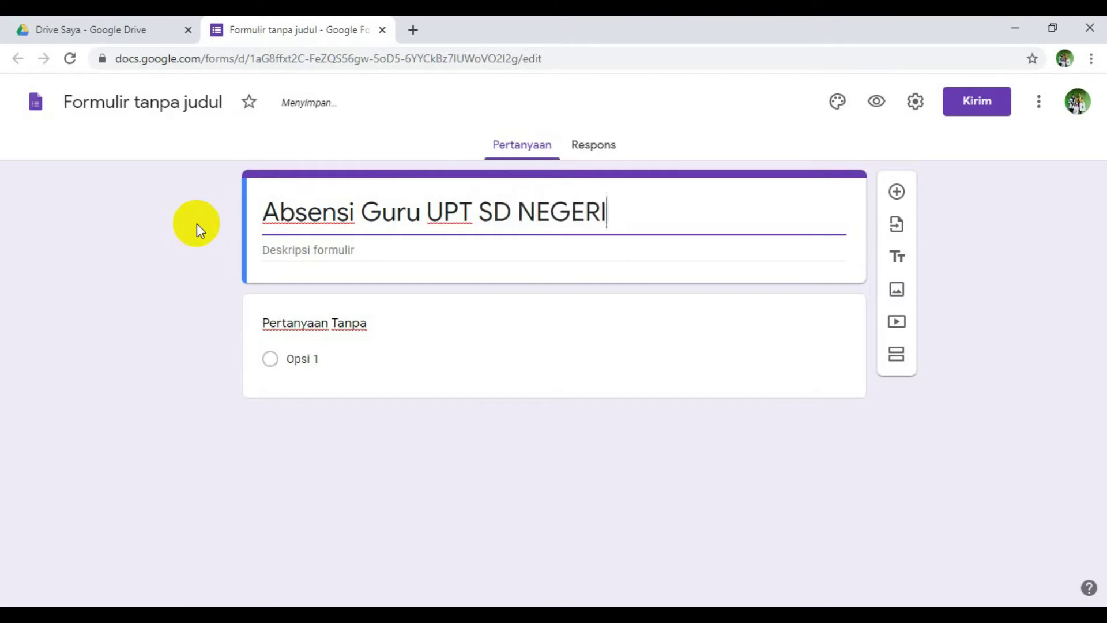
{"action": "type", "text": " SUMB"}
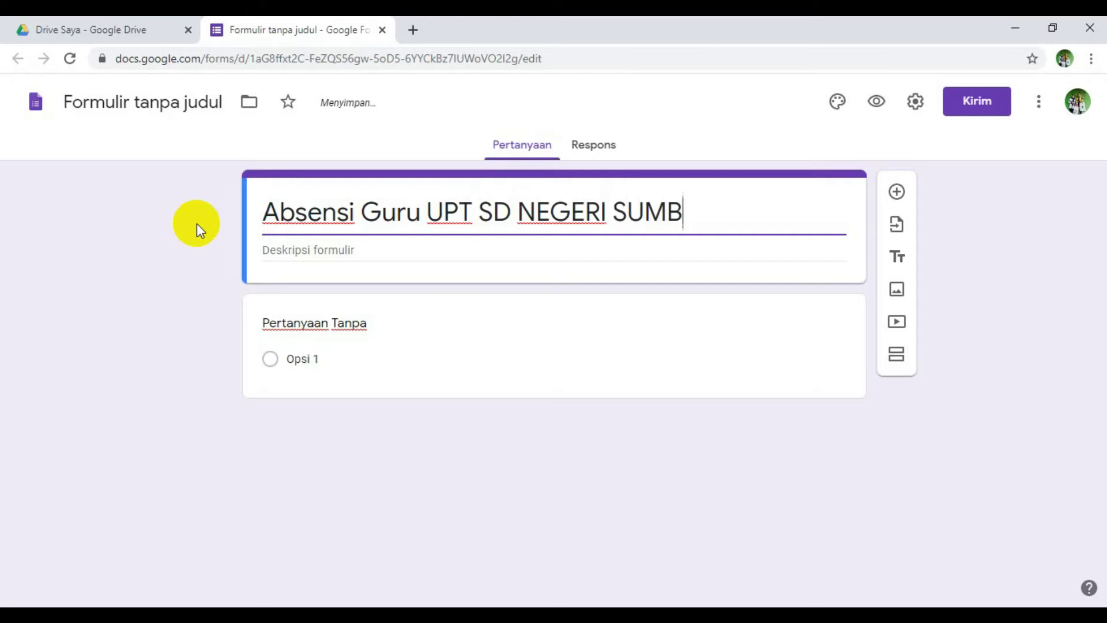
{"action": "type", "text": "ERASRI 03"}
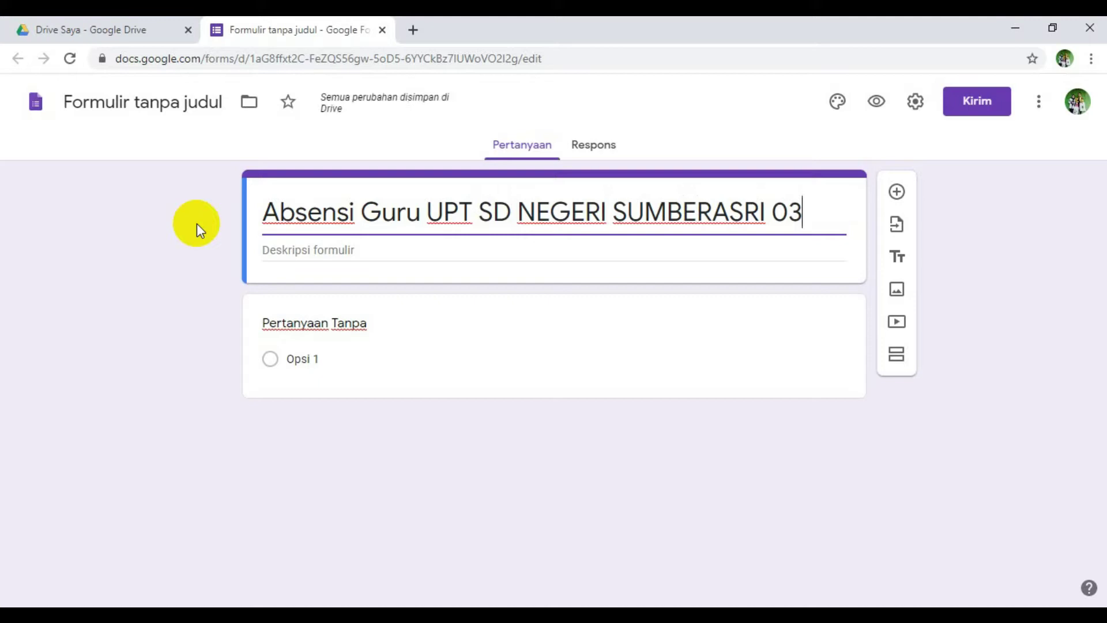
{"action": "left_click", "coordinate": [310, 250]}
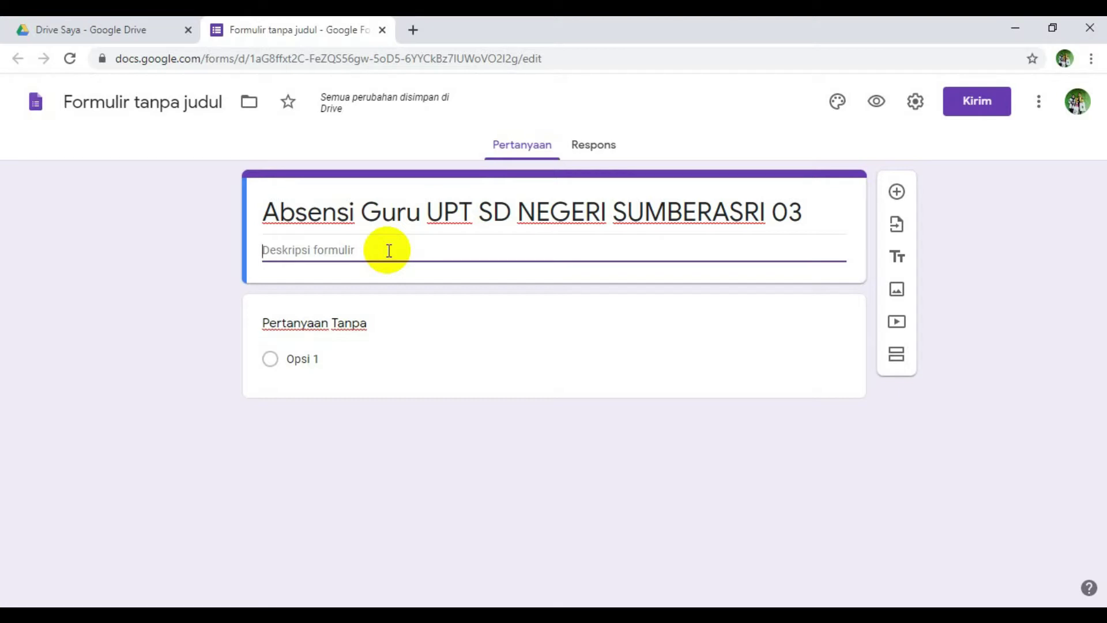
- Enter 'Silahkan Absen Sesuai Tanggal Hari Ini' as the form description
{"action": "type", "text": "s"}
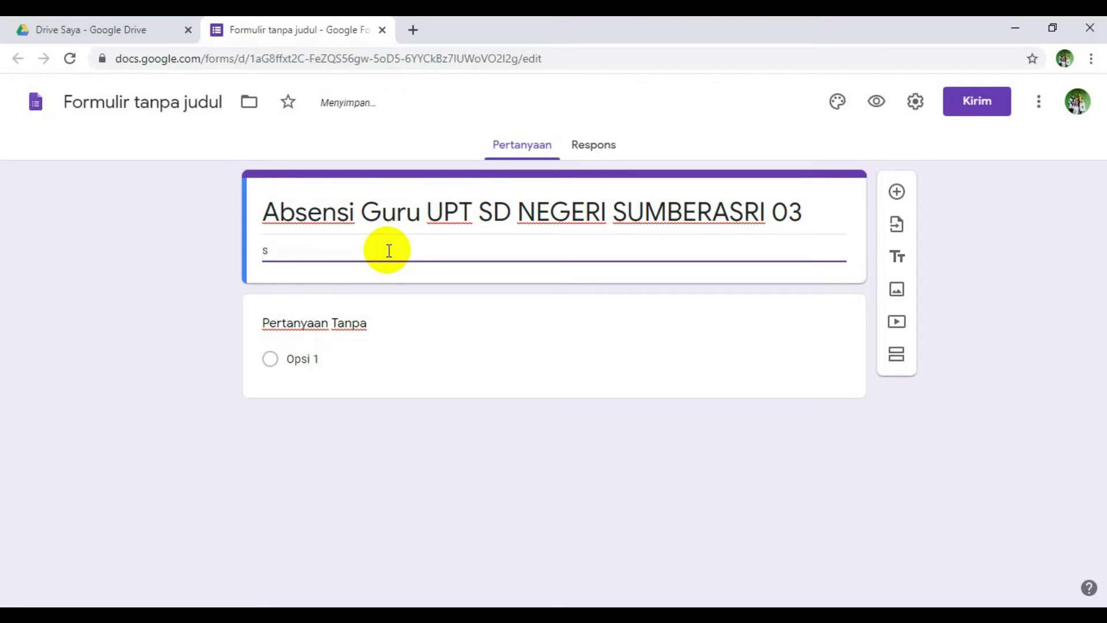
{"action": "type", "text": "S"}
{"action": "key", "text": "BackSpace"}
{"action": "key", "text": "BackSpace"}
{"action": "type", "text": "S"}
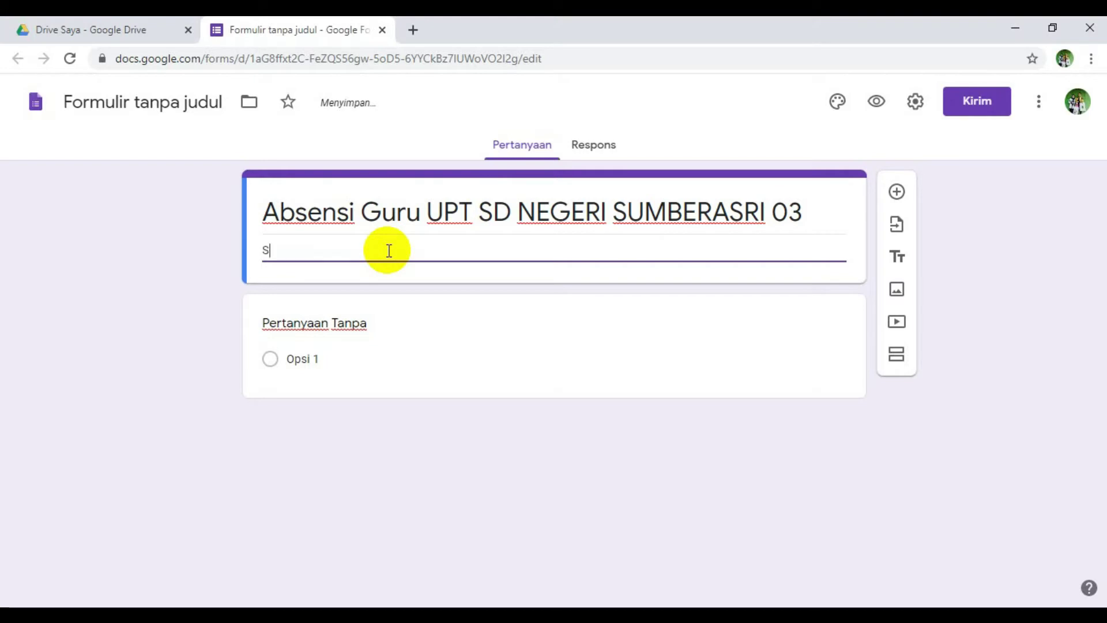
{"action": "type", "text": "ilahkan A"}
{"action": "type", "text": "bsen HA"}
{"action": "key", "text": "BackSpace"}
{"action": "key", "text": "BackSpace"}
{"action": "key", "text": "BackSpace"}
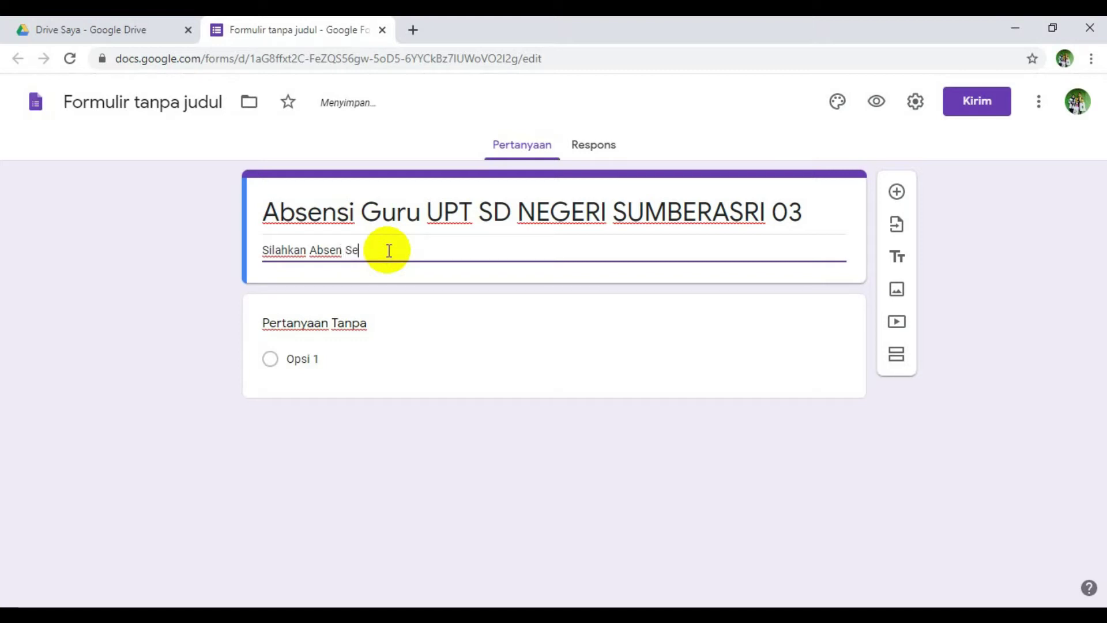
{"action": "type", "text": "Sesuai Tanggal Har"}
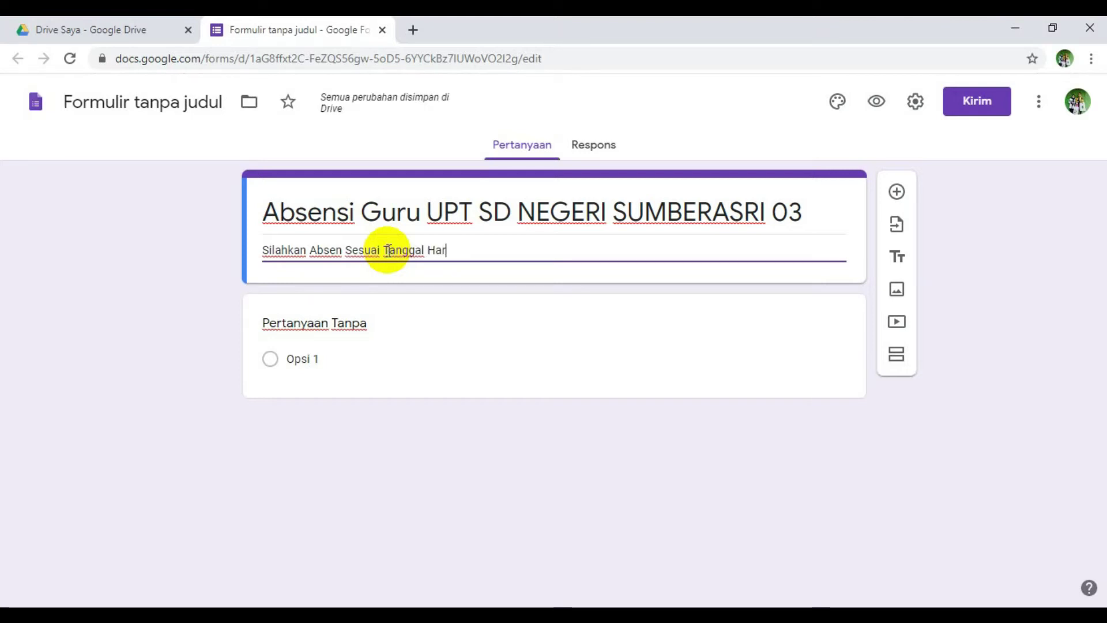
{"action": "type", "text": "i IN"}
{"action": "key", "text": "BackSpace"}
{"action": "type", "text": "ni"}
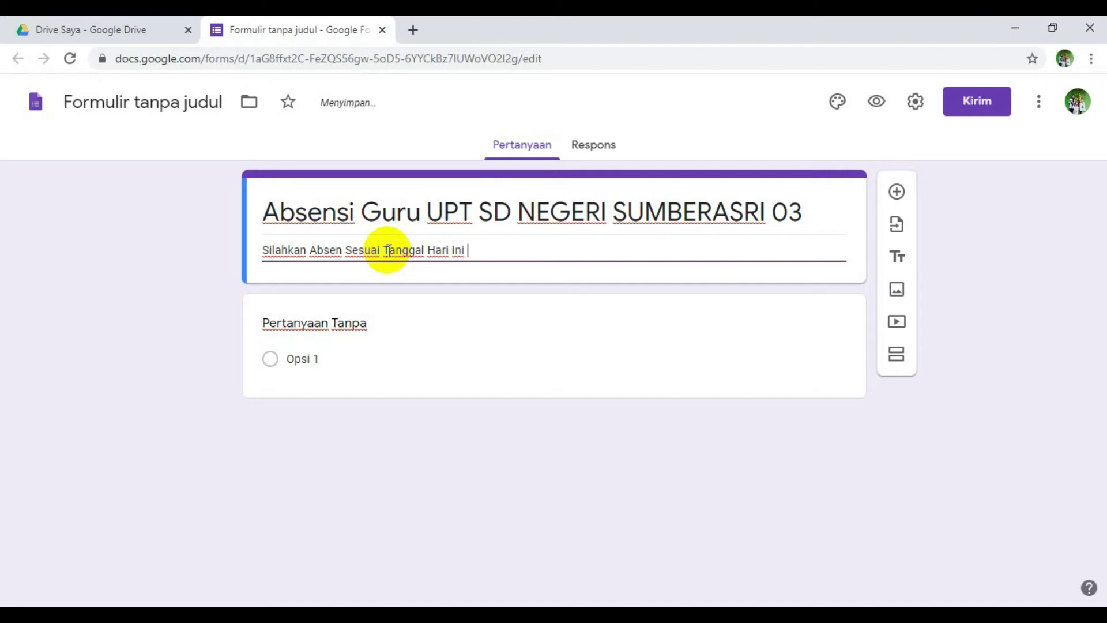
{"action": "left_click", "coordinate": [168, 249]}
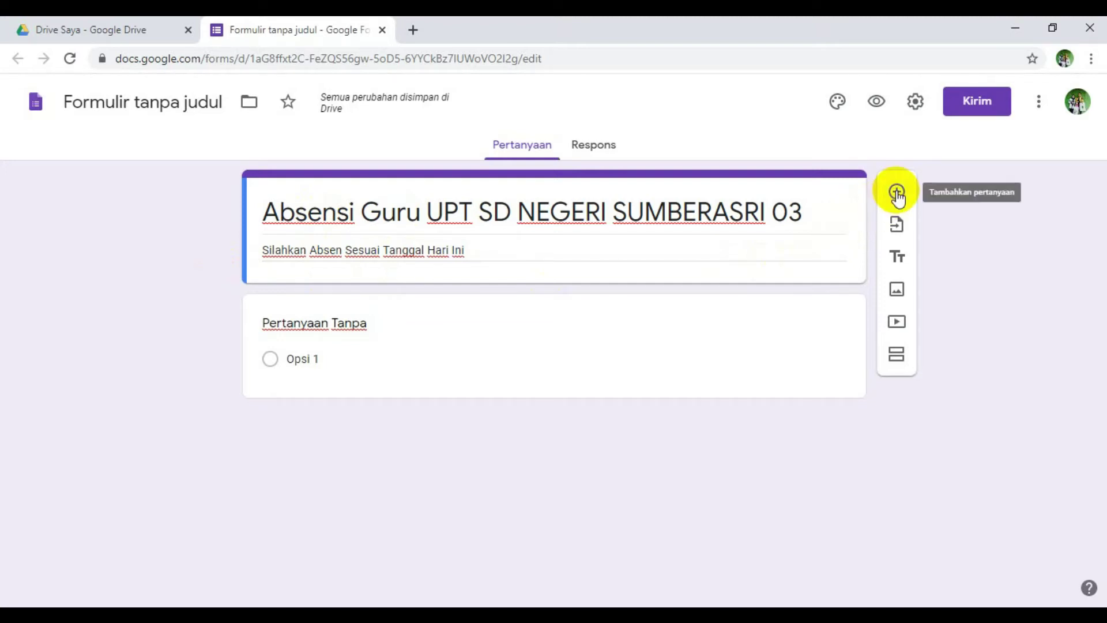
- Add a new question and set its type to Jawaban singkat (short answer)
{"action": "left_click", "coordinate": [896, 192]}
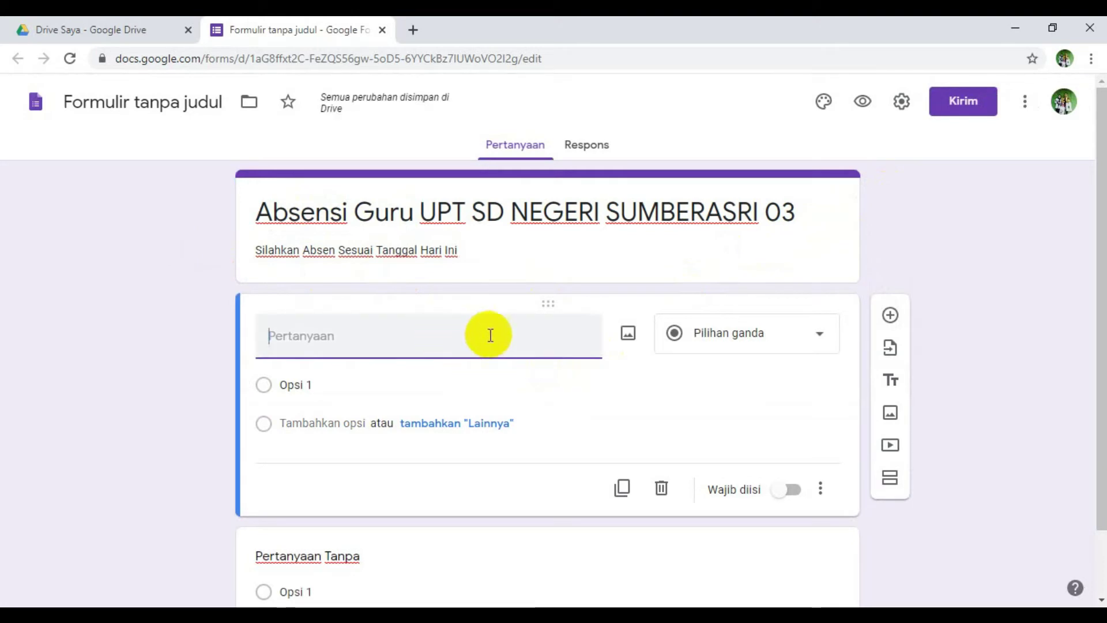
{"action": "left_click", "coordinate": [817, 335]}
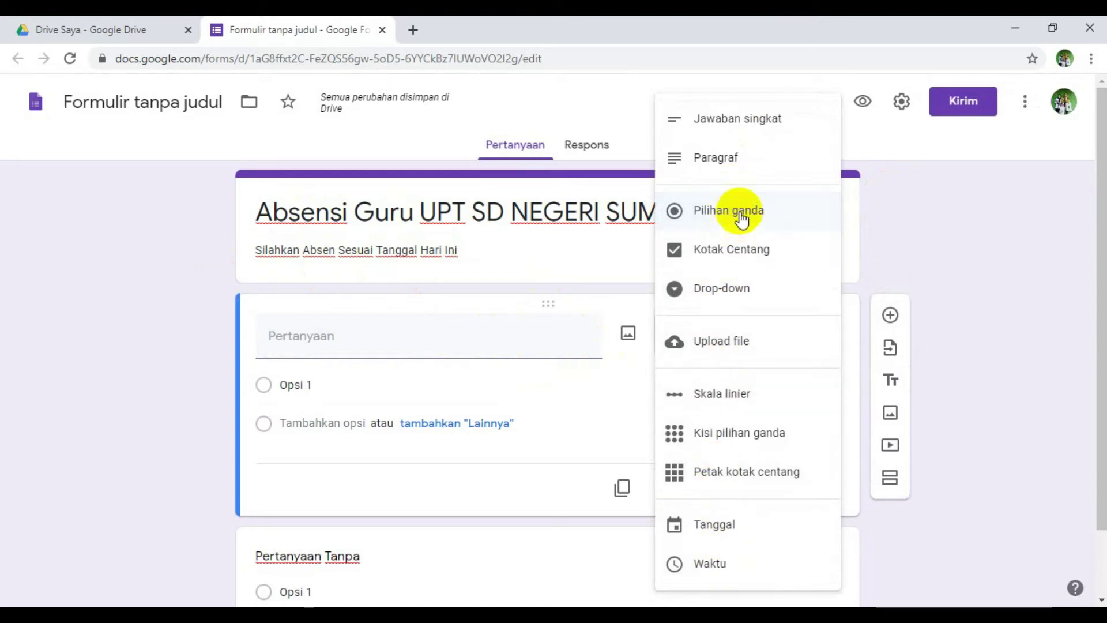
{"action": "left_click", "coordinate": [741, 249]}
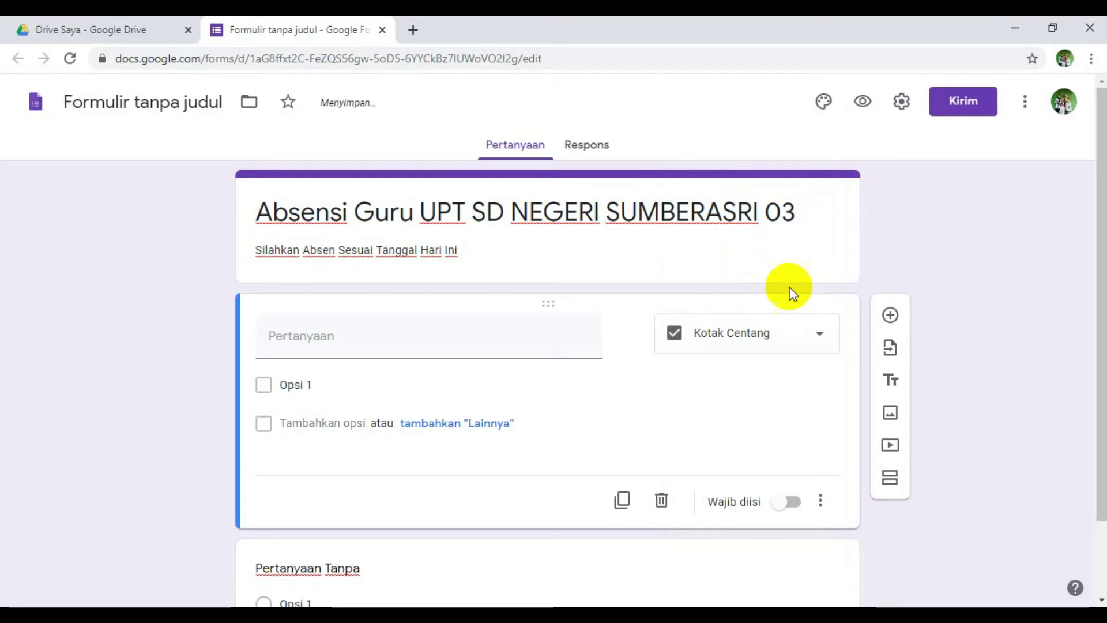
{"action": "left_click", "coordinate": [818, 334]}
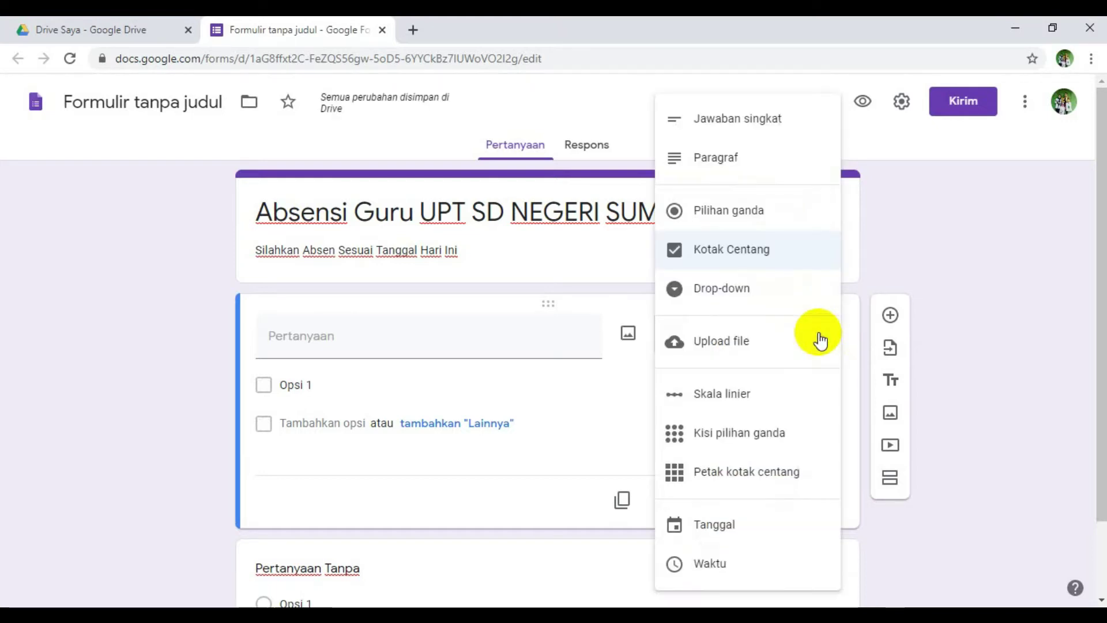
{"action": "left_click", "coordinate": [732, 123]}
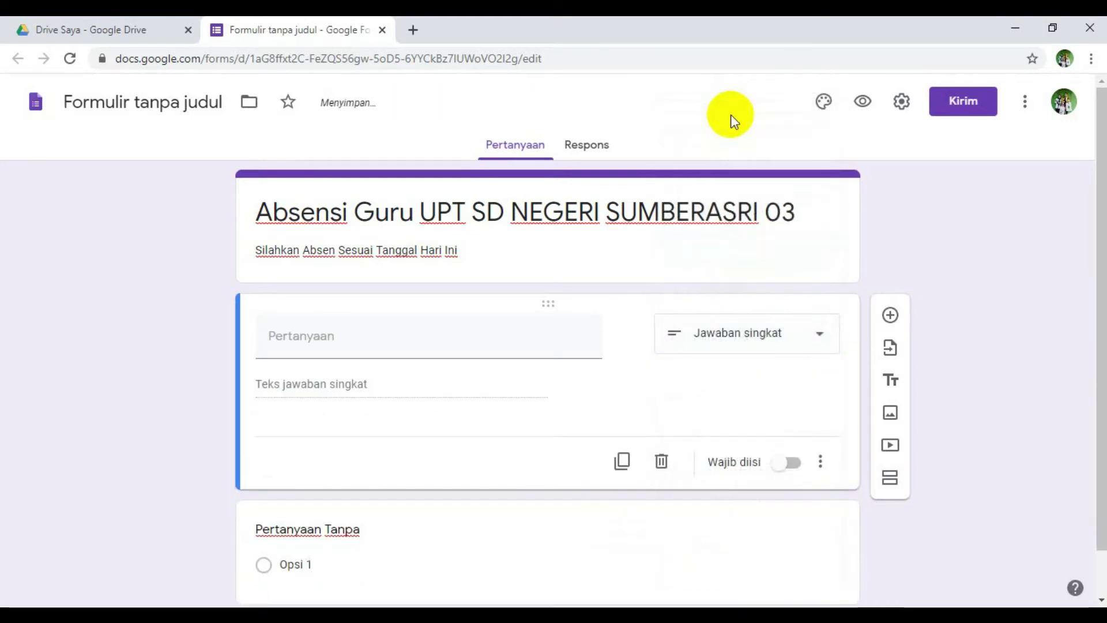
- Title the short-answer question 'Nama Lengkap'
{"action": "left_click", "coordinate": [334, 345]}
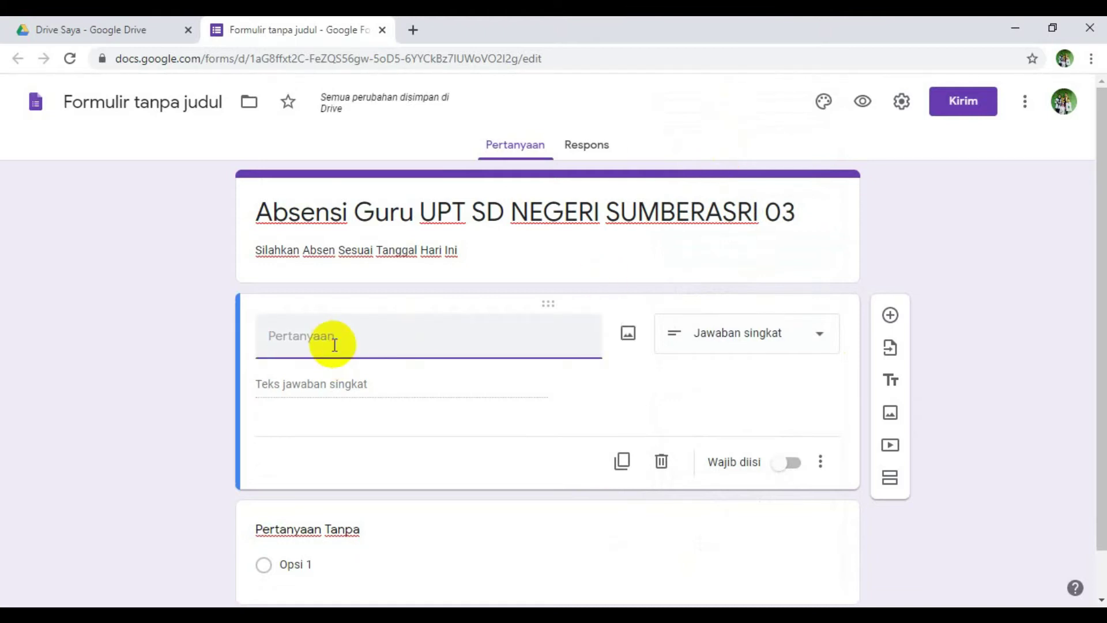
{"action": "type", "text": "NAM"}
{"action": "key", "text": "BackSpace"}
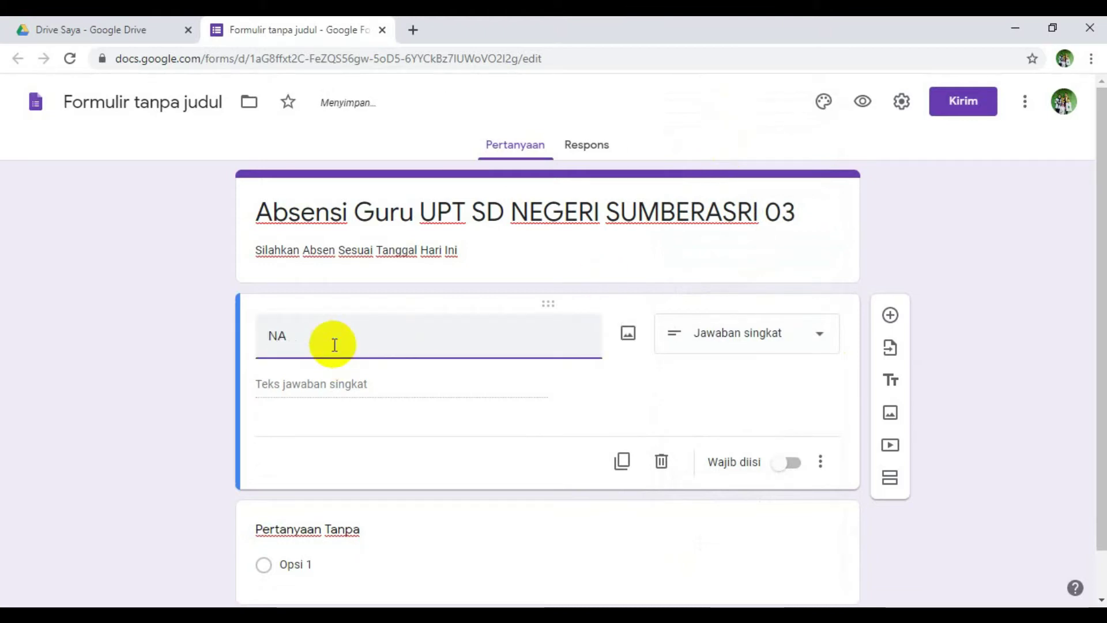
{"action": "key", "text": "BackSpace"}
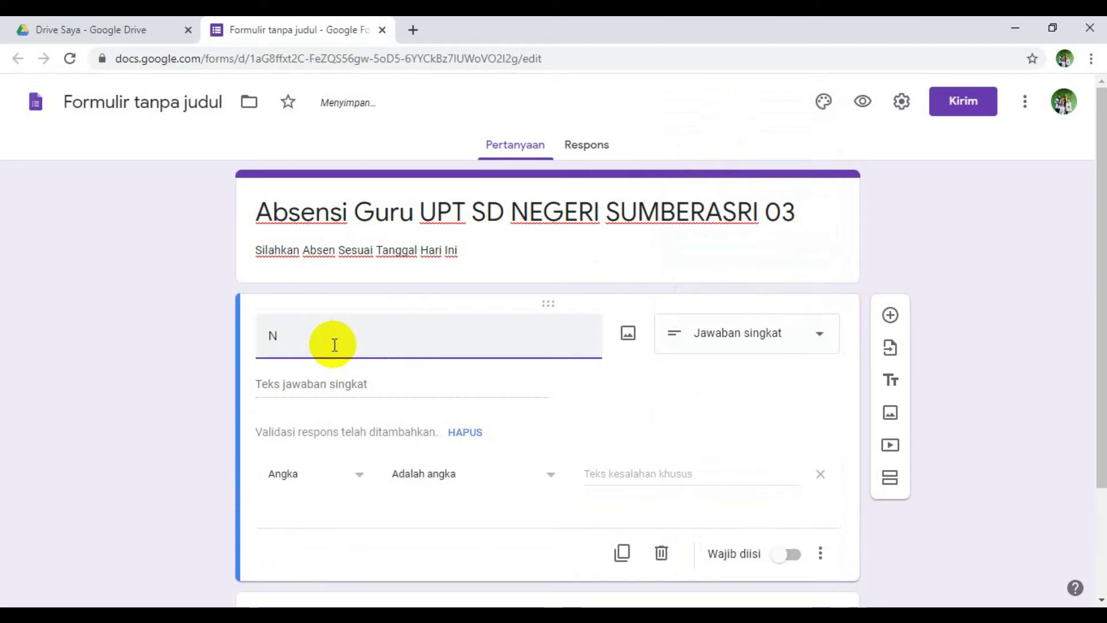
{"action": "type", "text": "ama Lengkap"}
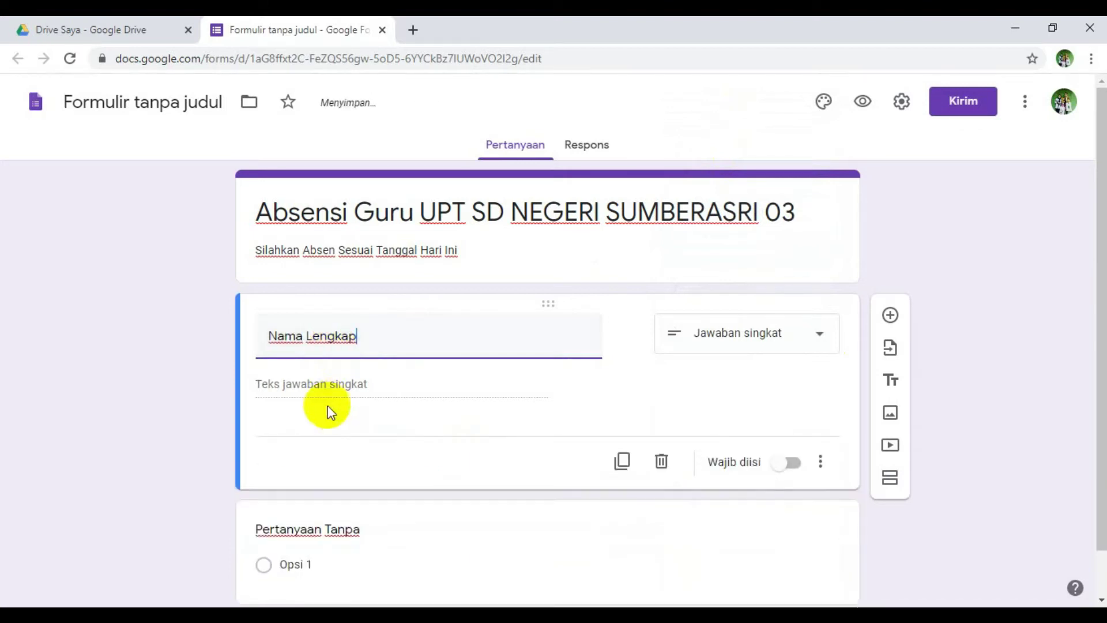
{"action": "left_click", "coordinate": [332, 387]}
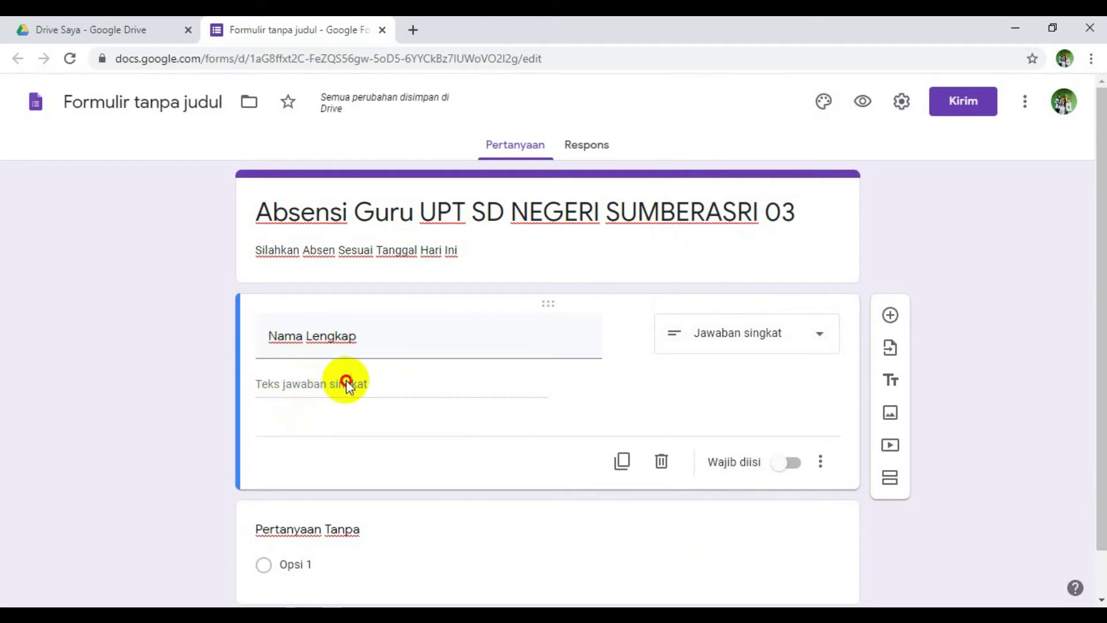
{"action": "triple_click", "coordinate": [394, 333]}
{"action": "left_click", "coordinate": [383, 383]}
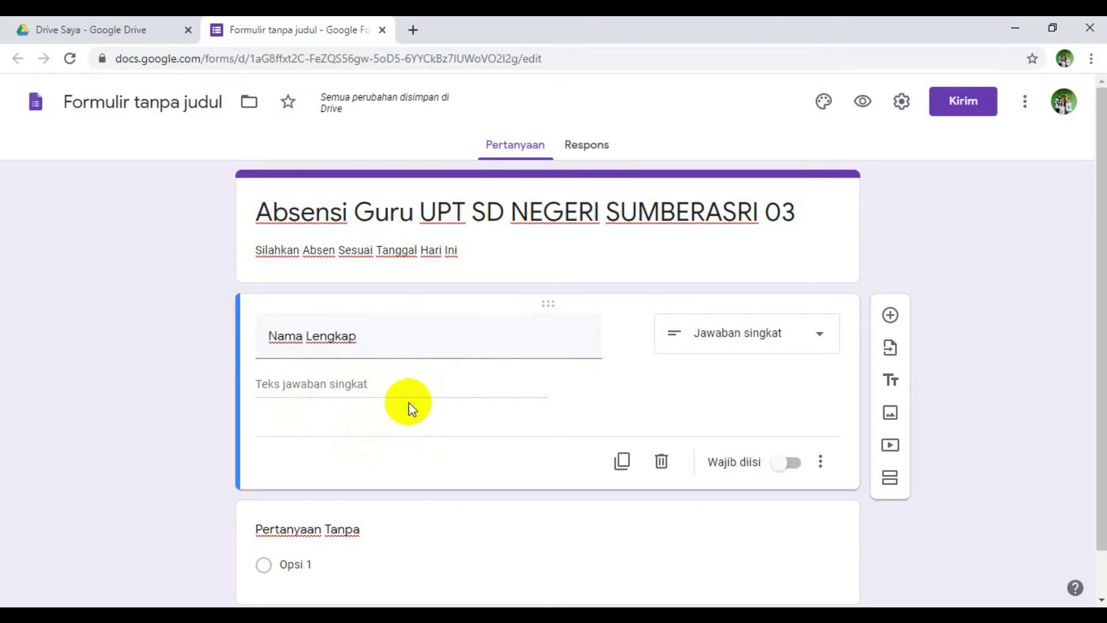
- Switch on Wajib diisi so the Nama Lengkap question is required
{"action": "left_click", "coordinate": [510, 353]}
{"action": "triple_click", "coordinate": [388, 334]}
{"action": "left_click", "coordinate": [439, 341]}
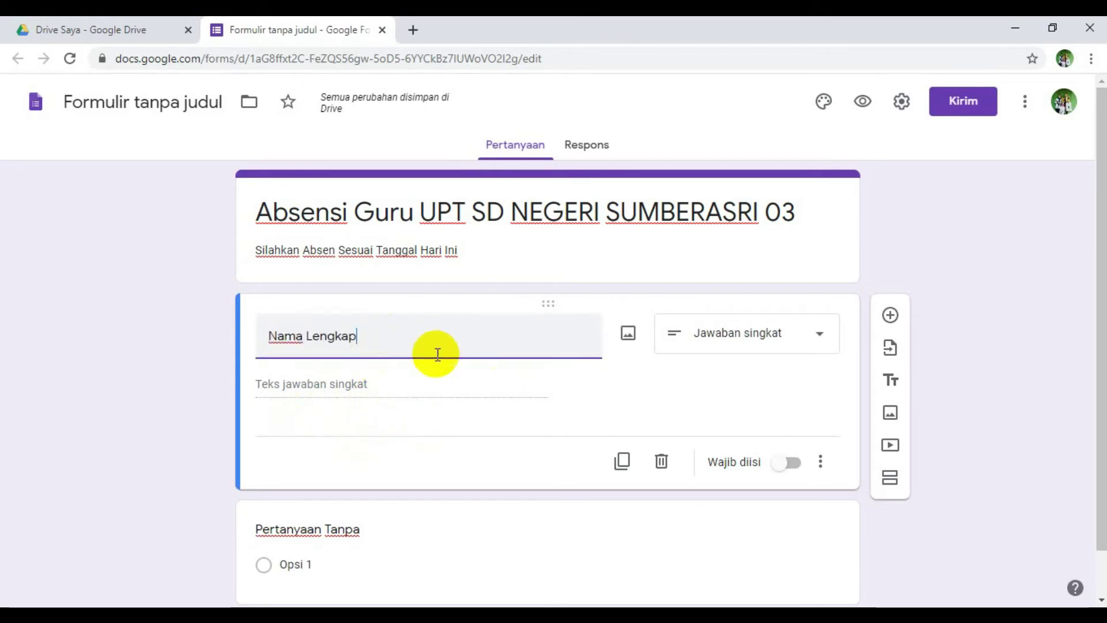
{"action": "left_click", "coordinate": [420, 382]}
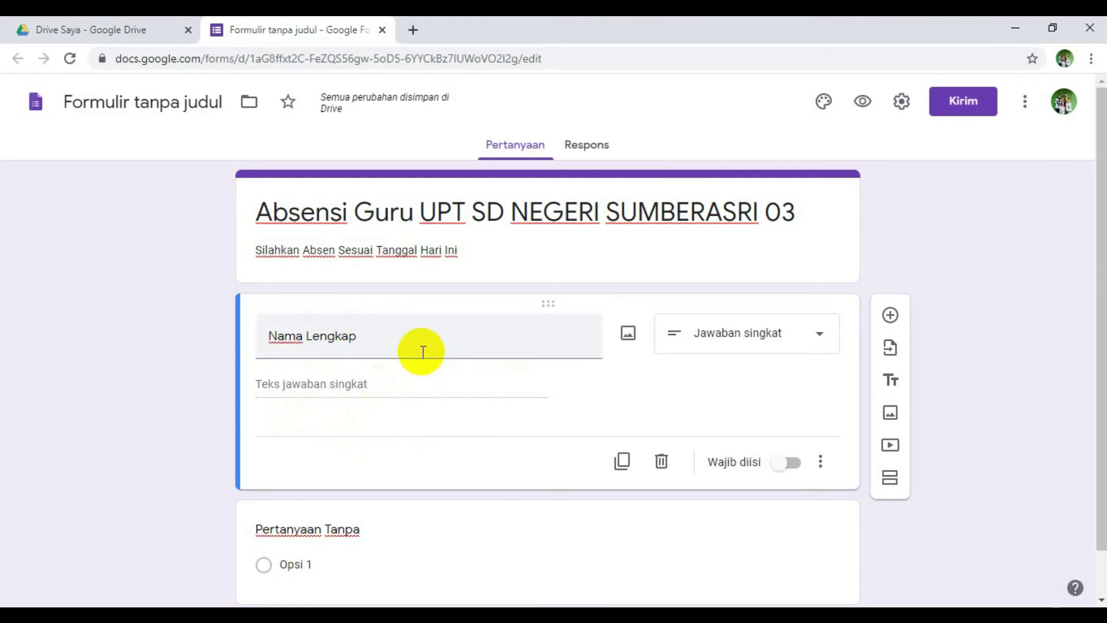
{"action": "left_click_drag", "start_coordinate": [422, 352], "coordinate": [242, 353]}
{"action": "left_click", "coordinate": [401, 369]}
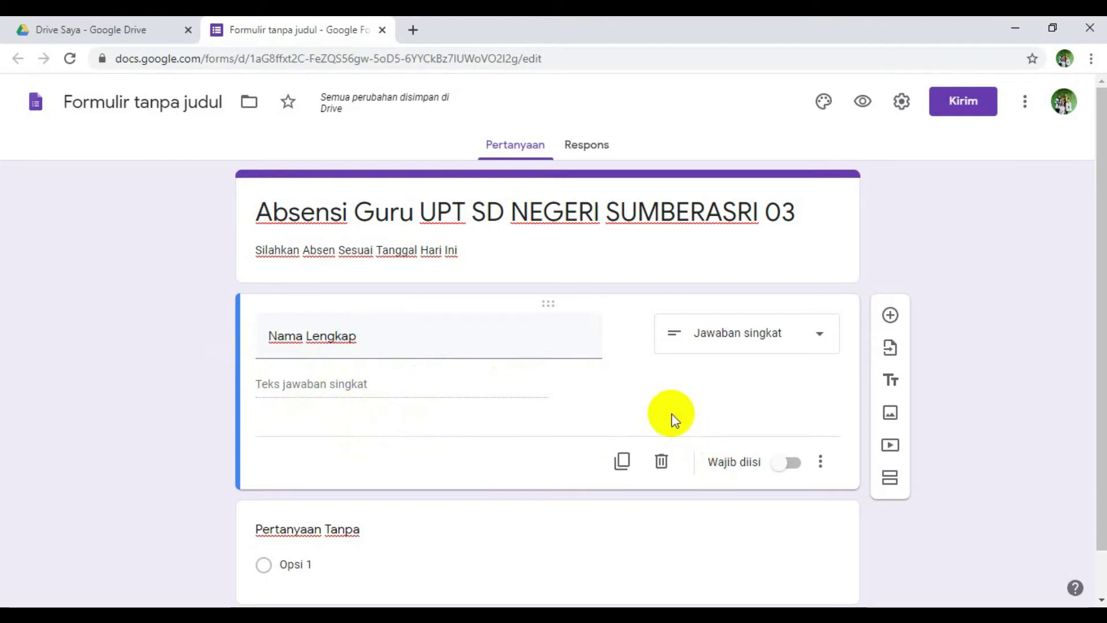
{"action": "left_click", "coordinate": [784, 463]}
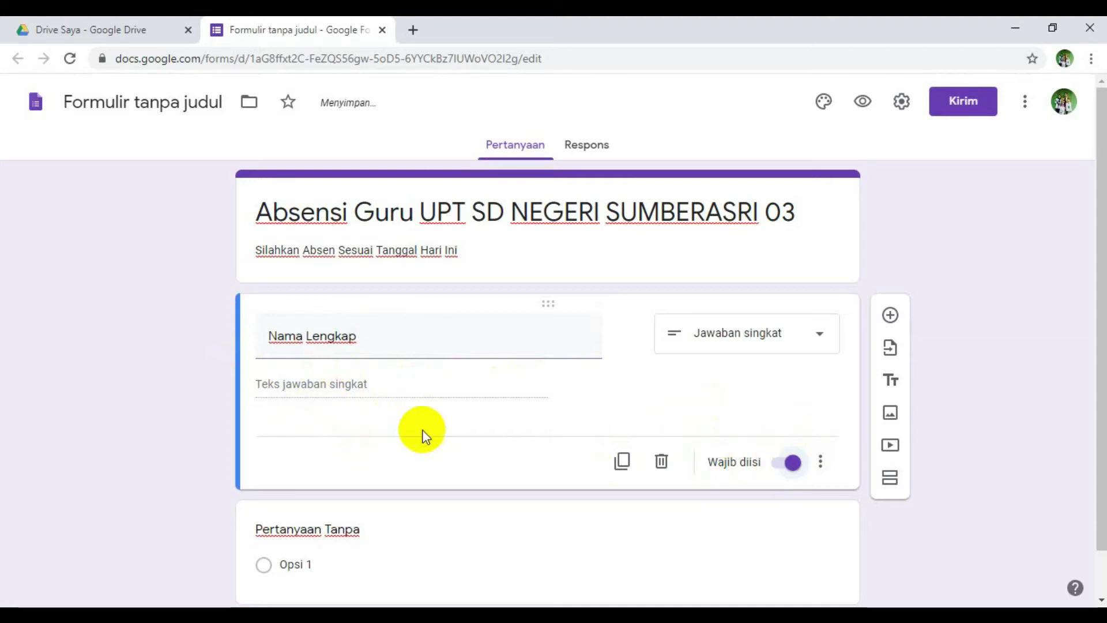
{"action": "scroll", "coordinate": [483, 402], "scroll_direction": "down", "scroll_amount": 1}
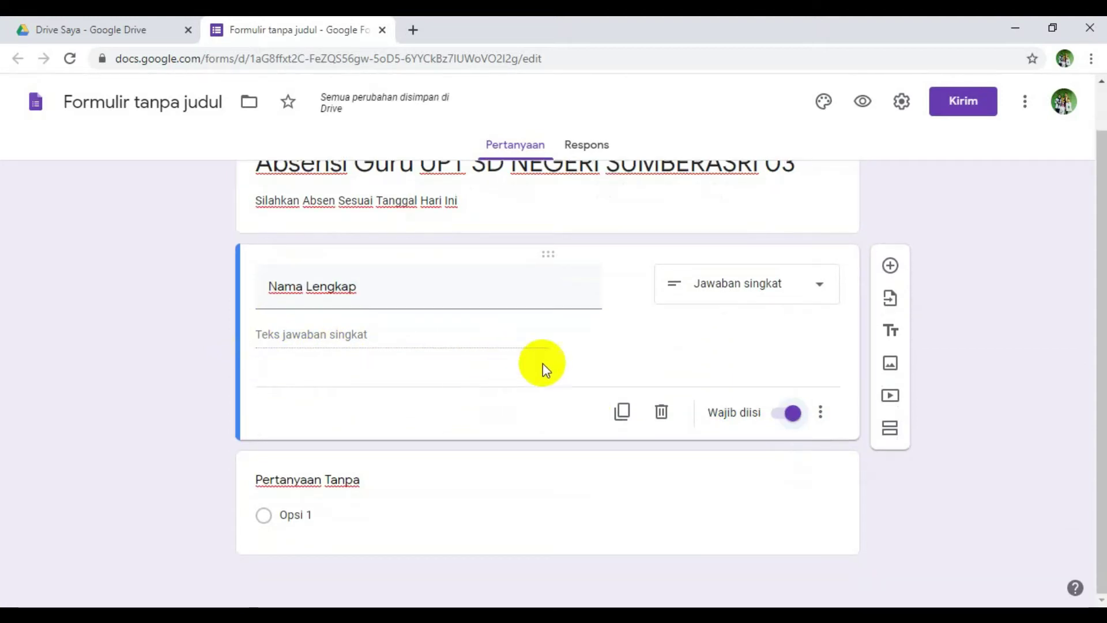
- Add a new question below Nama Lengkap titled 'Guru Kelas'
{"action": "left_click", "coordinate": [889, 263]}
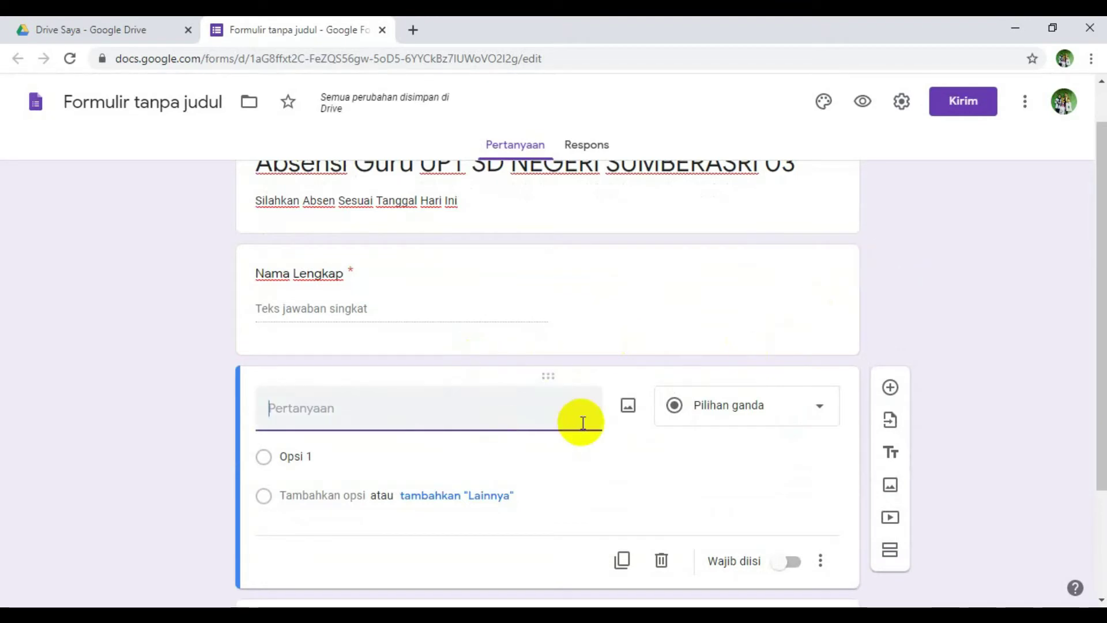
{"action": "scroll", "coordinate": [537, 416], "scroll_direction": "down", "scroll_amount": 1}
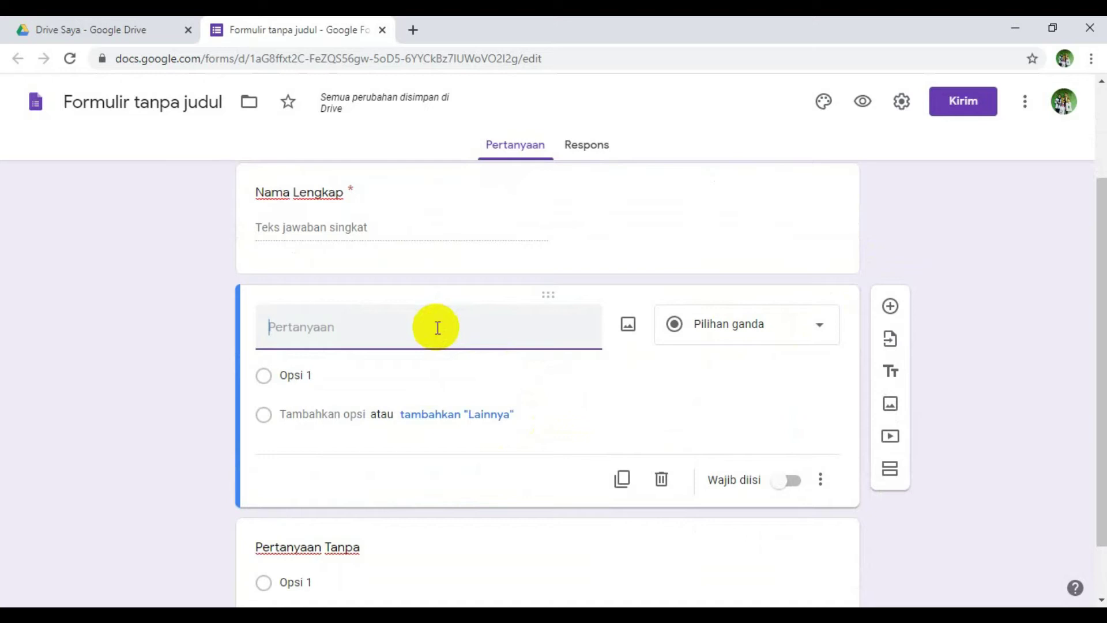
{"action": "type", "text": "U"}
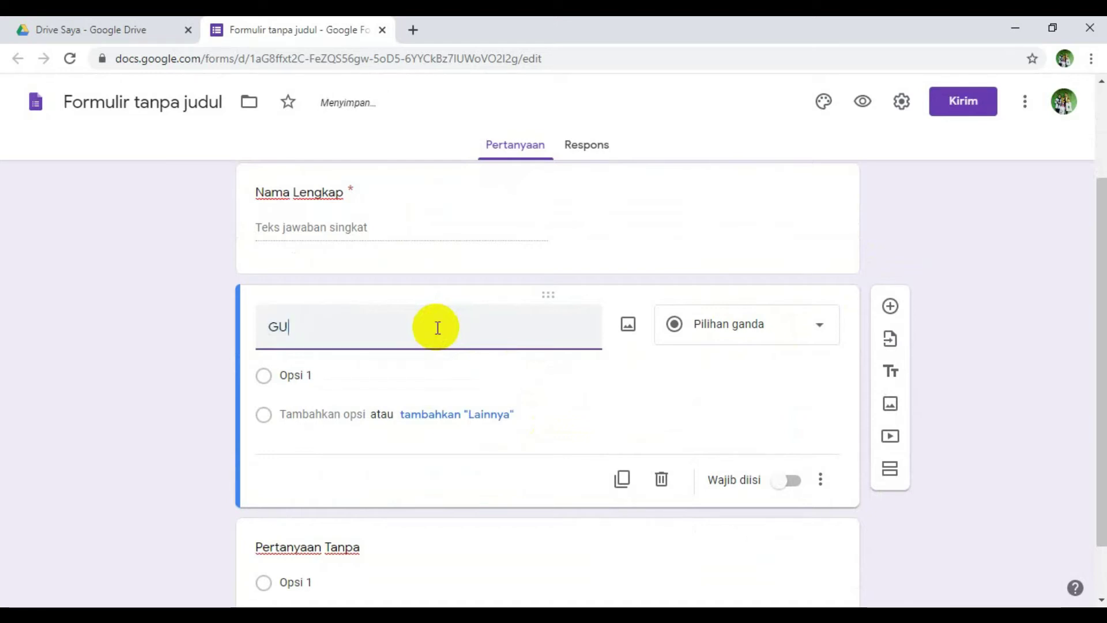
{"action": "type", "text": "ru "}
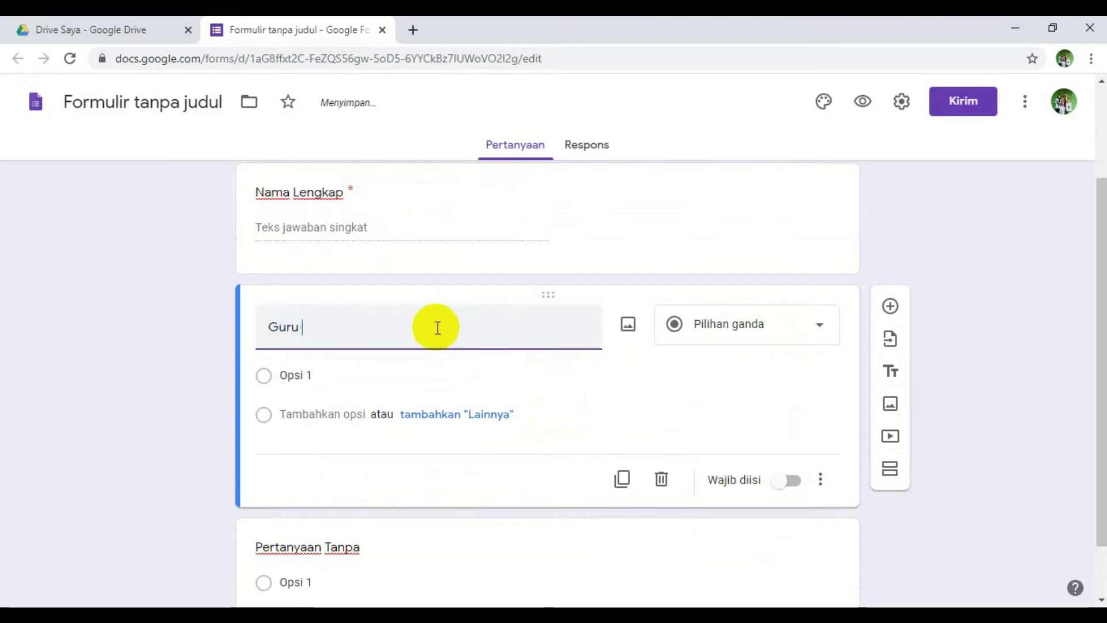
{"action": "type", "text": "Kelas"}
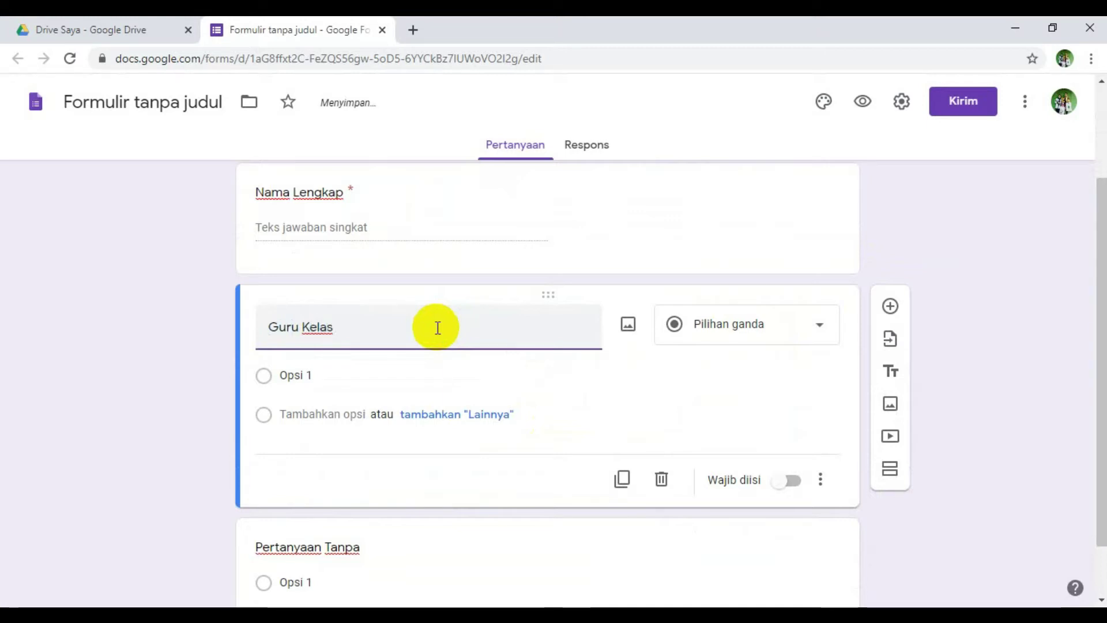
- Make it a Kotak Centang question with option 'Kelas I' plus a 'Lainnya' choice
{"action": "left_click", "coordinate": [823, 329]}
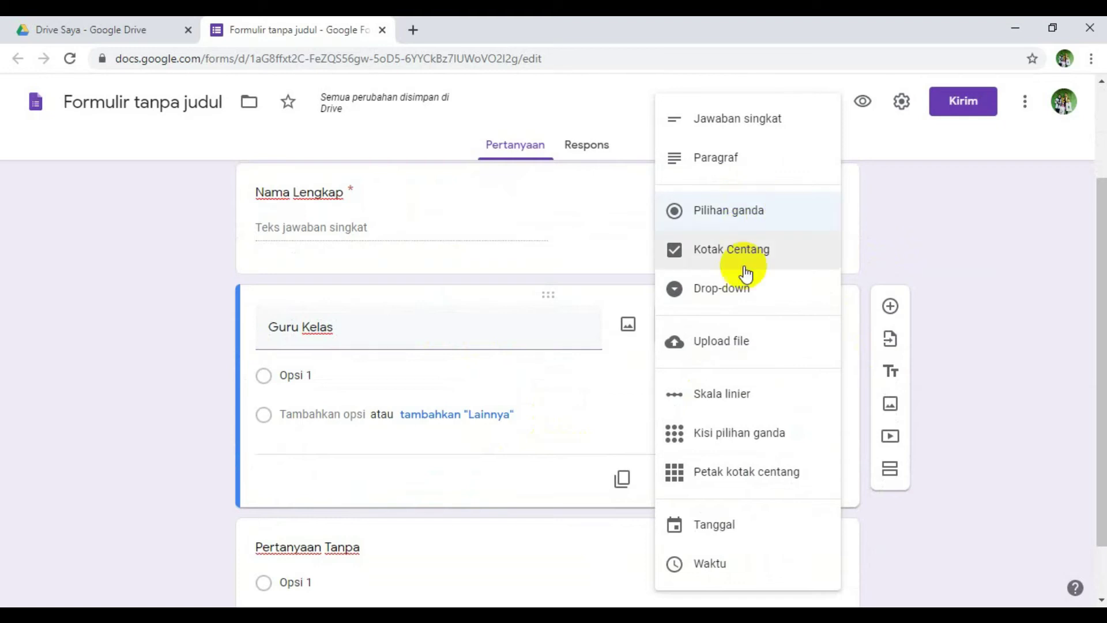
{"action": "left_click", "coordinate": [743, 249]}
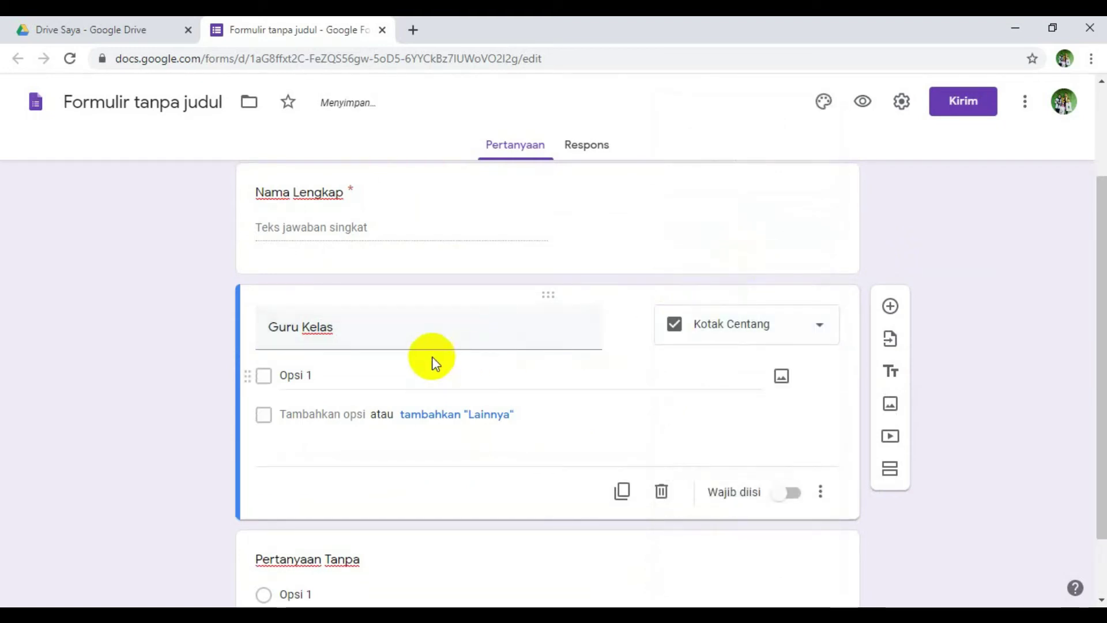
{"action": "left_click", "coordinate": [338, 370]}
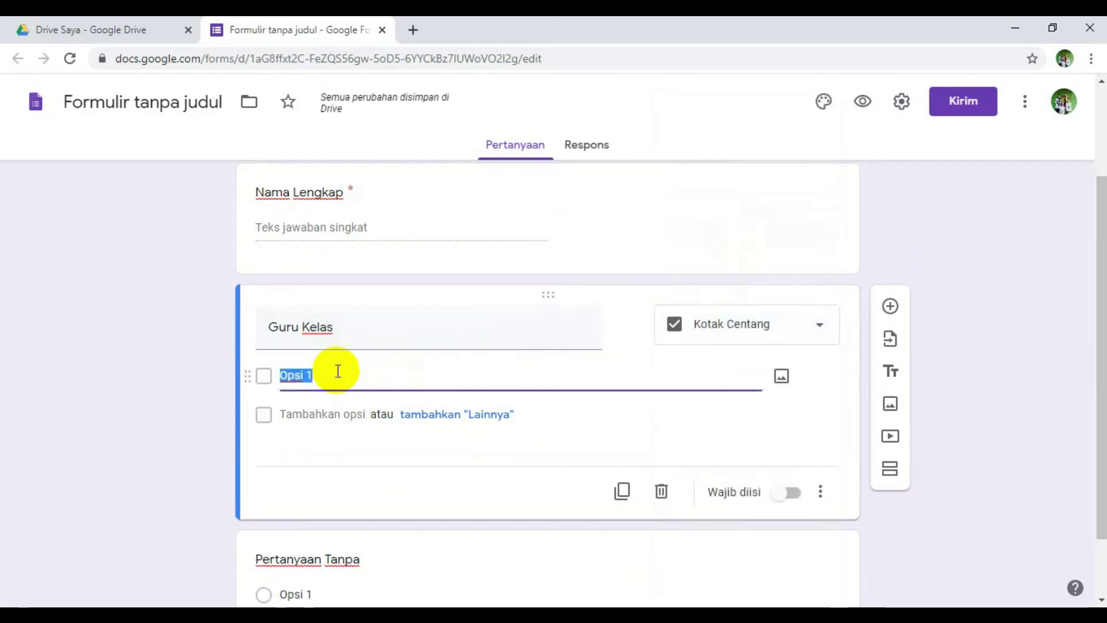
{"action": "type", "text": "Kelas"}
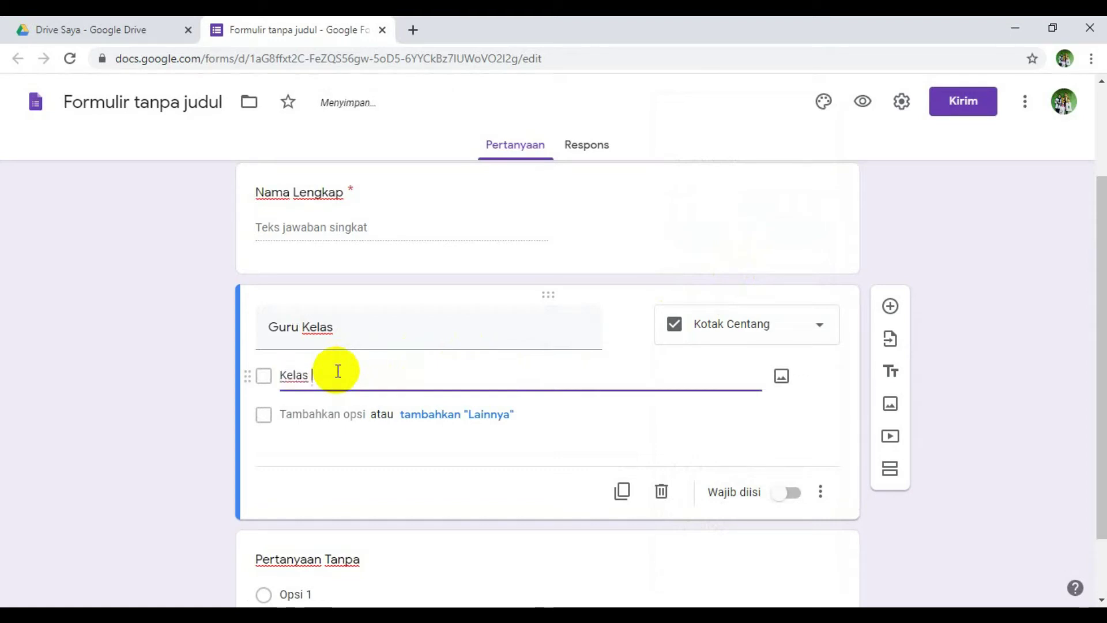
{"action": "type", "text": " I"}
{"action": "left_click", "coordinate": [502, 413]}
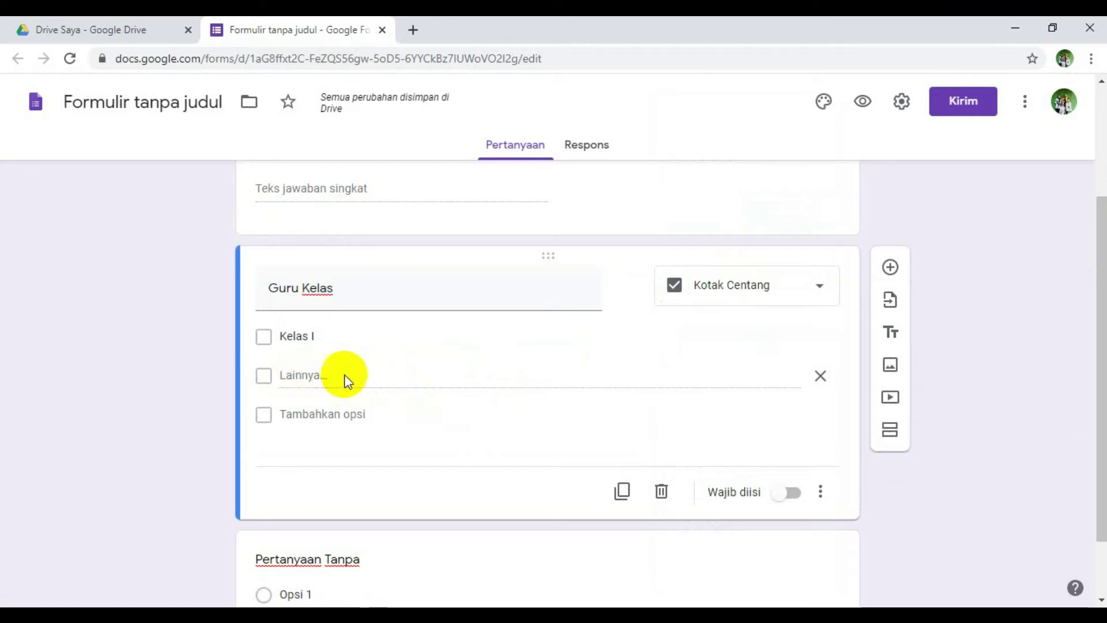
{"action": "left_click", "coordinate": [297, 403]}
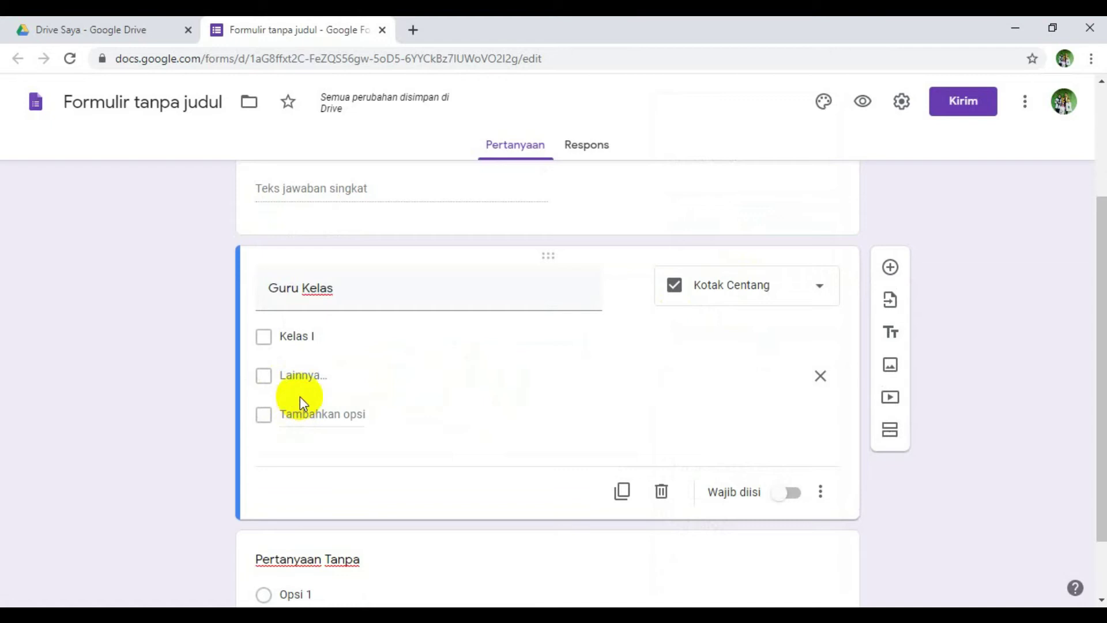
- Add a 'Kelas II' option below Kelas I
{"action": "left_click", "coordinate": [336, 334]}
{"action": "left_click", "coordinate": [333, 376]}
{"action": "left_click", "coordinate": [354, 335]}
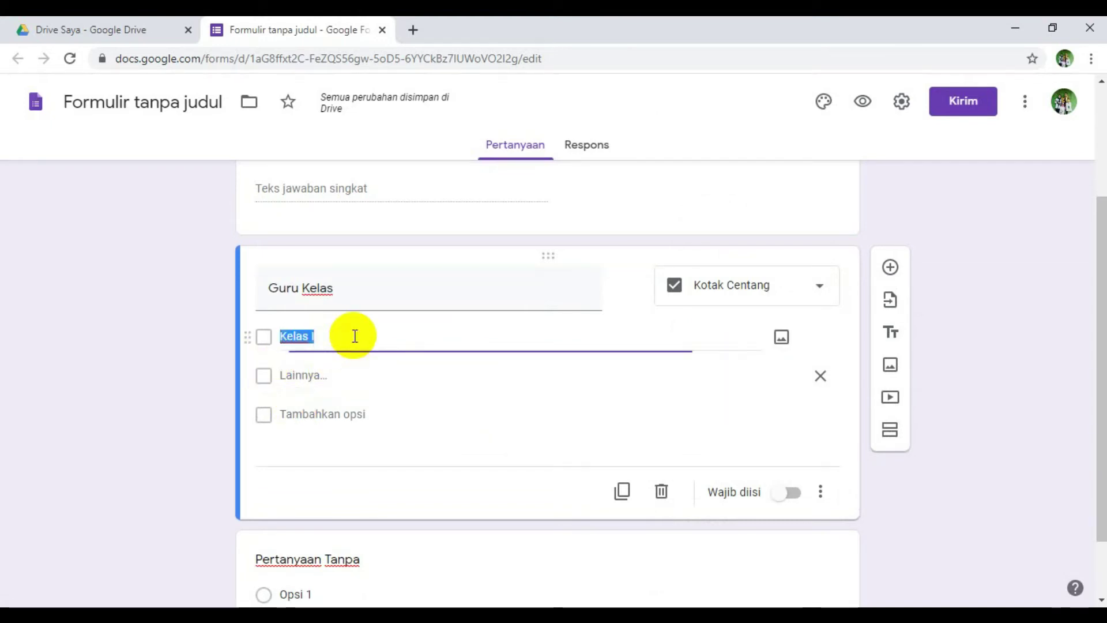
{"action": "key", "text": "Return"}
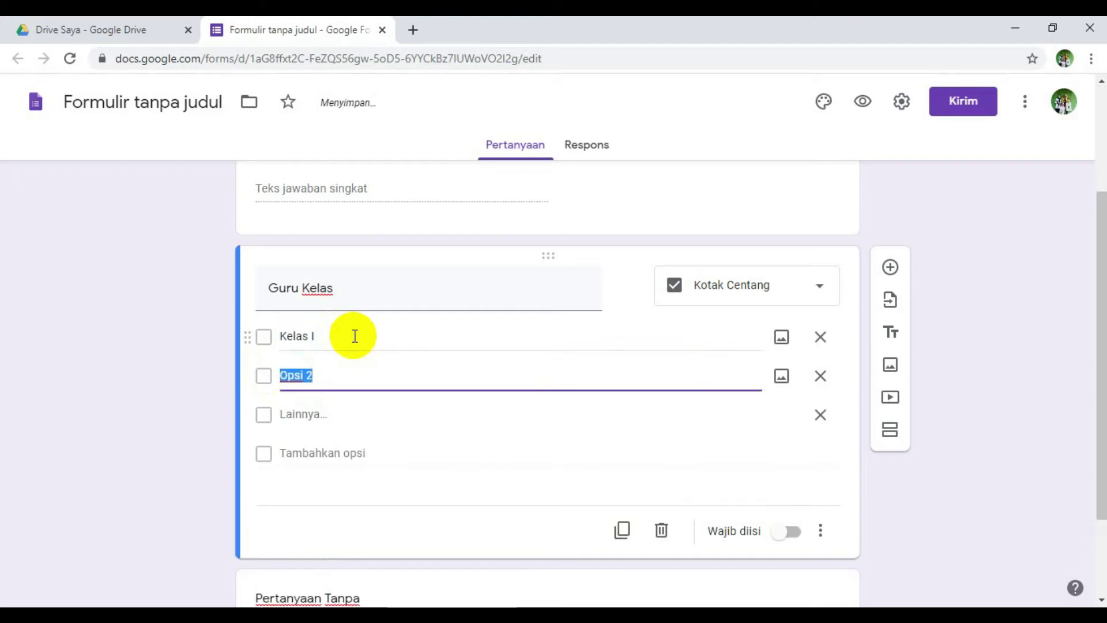
{"action": "type", "text": "Kelas II"}
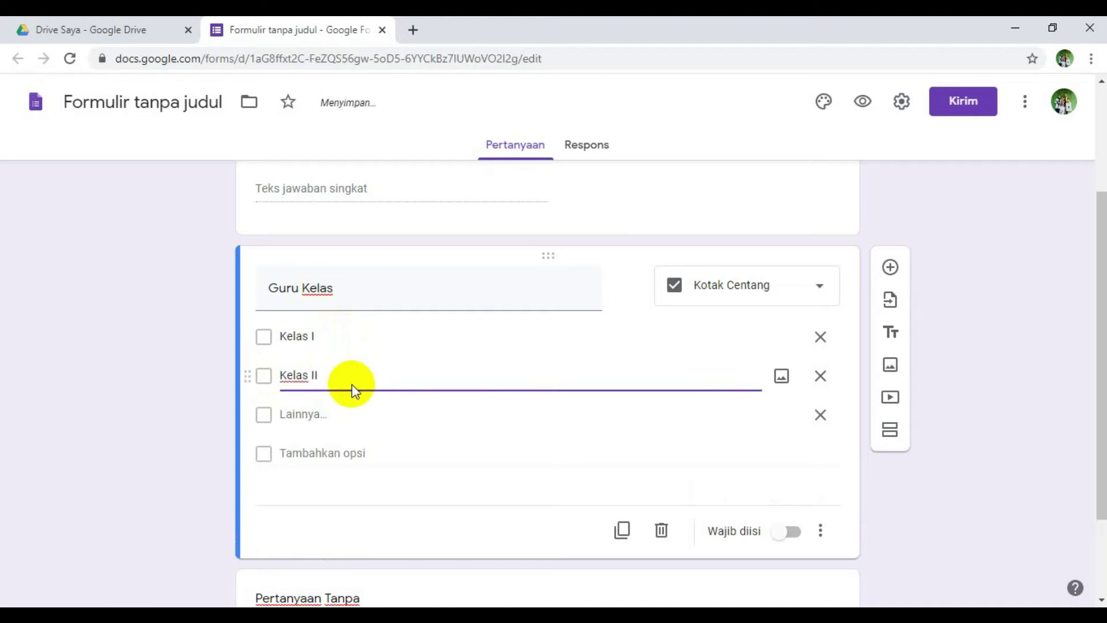
{"action": "left_click", "coordinate": [344, 410]}
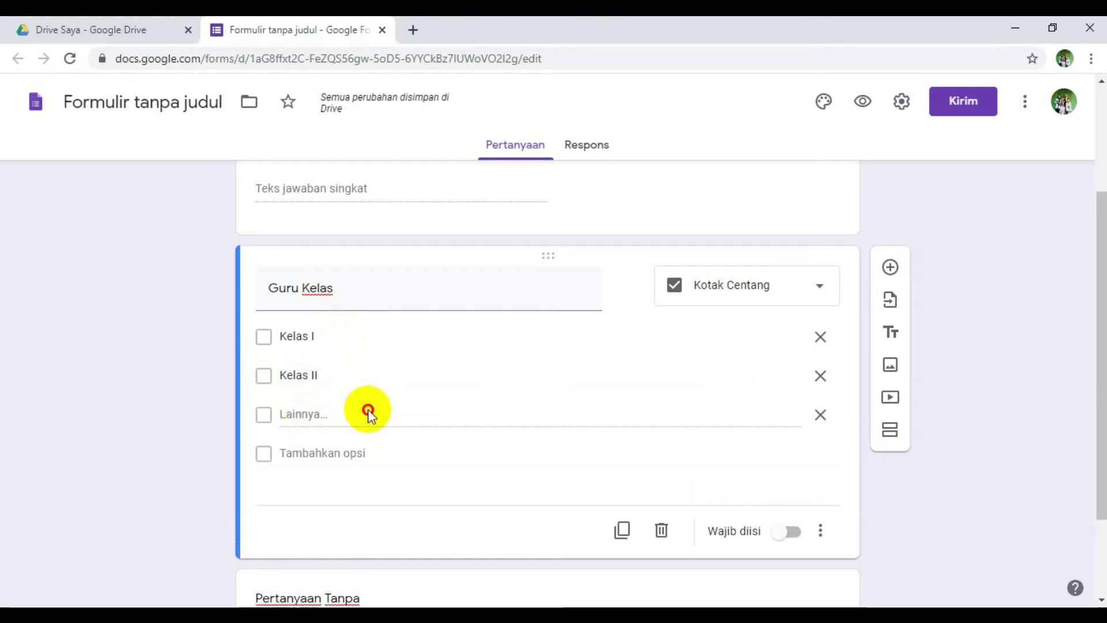
{"action": "left_click", "coordinate": [346, 375]}
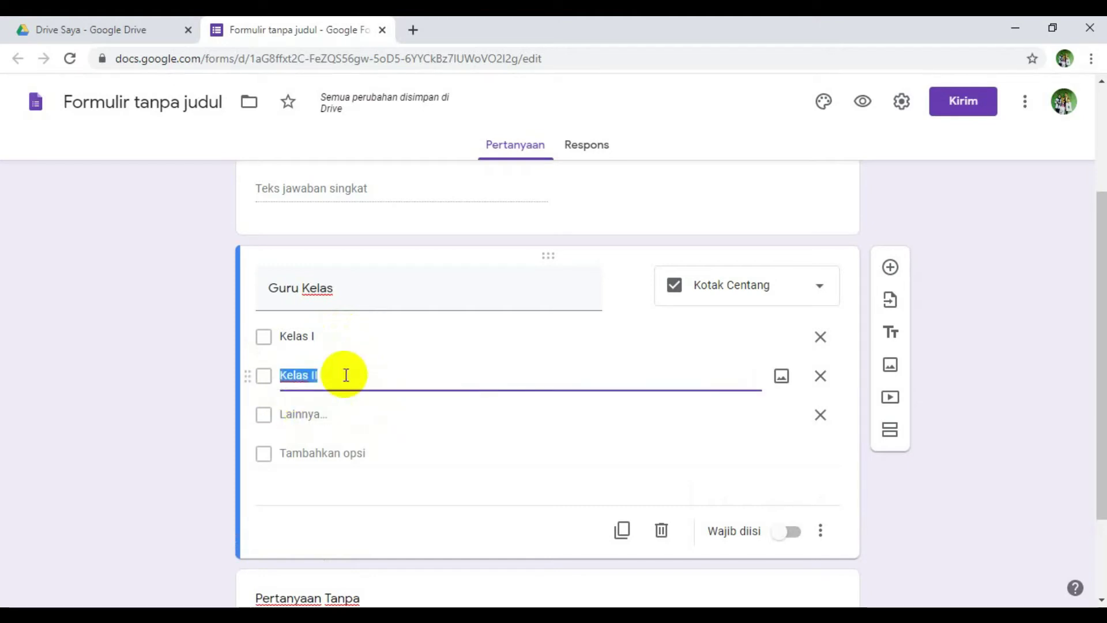
- Add options Kelas III, Kelas IV, Kelas V and Kelas VI, starting a seventh option
{"action": "key", "text": "Return"}
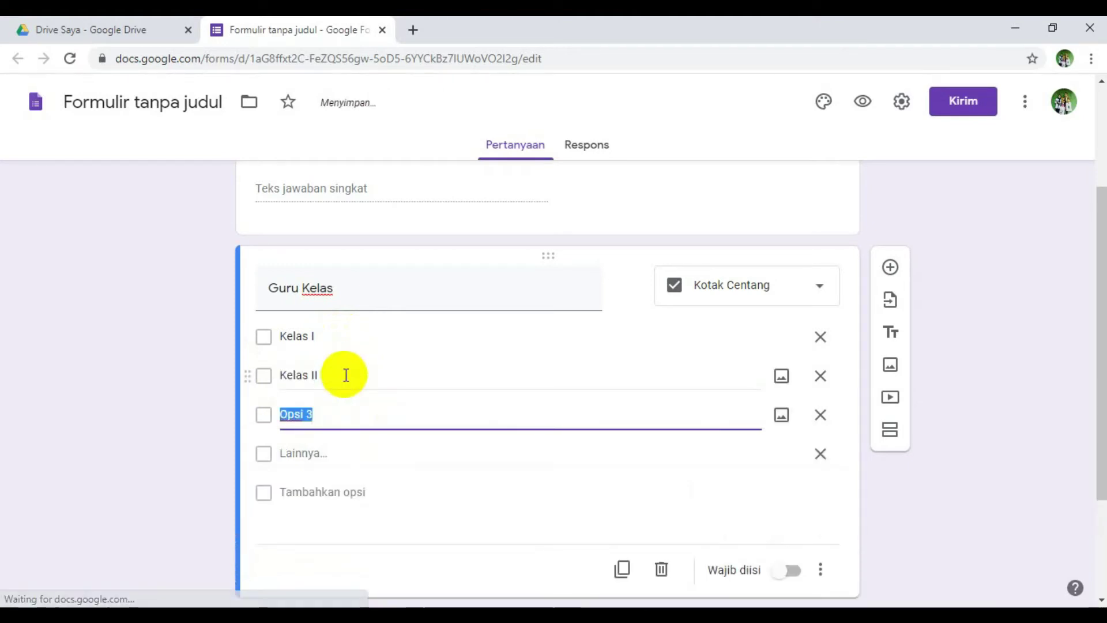
{"action": "type", "text": "Kelas "}
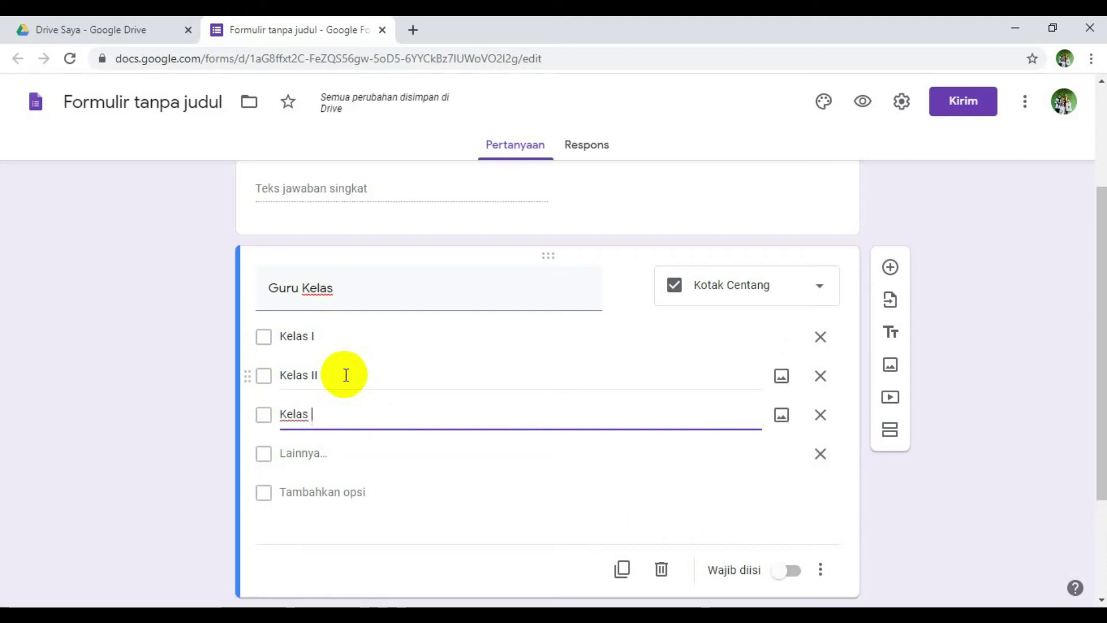
{"action": "type", "text": "III"}
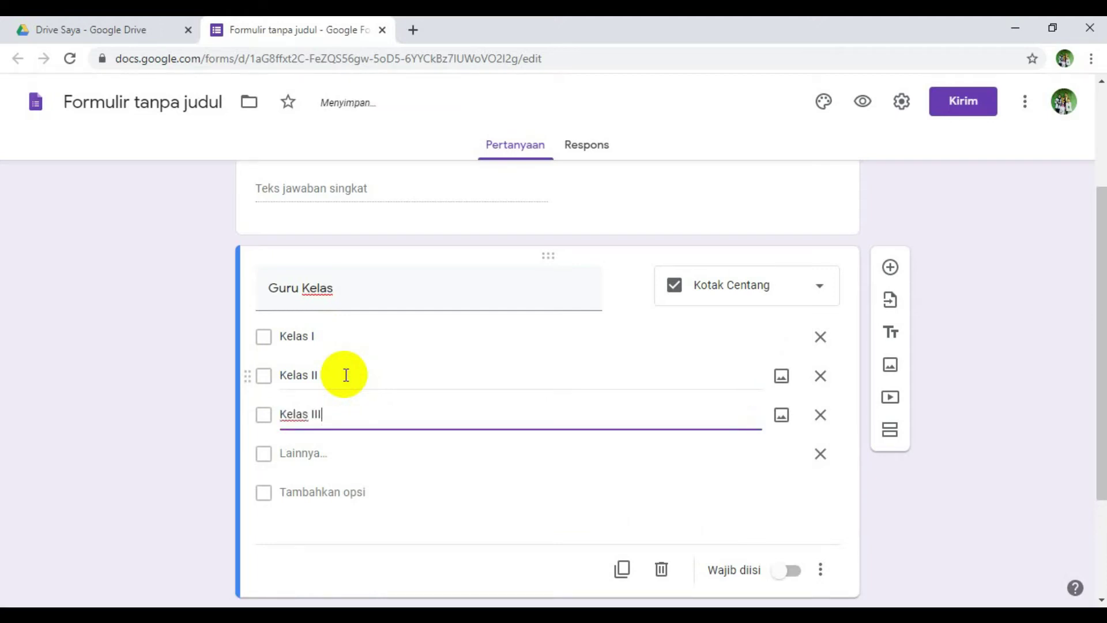
{"action": "key", "text": "Return"}
{"action": "type", "text": "Kelas II"}
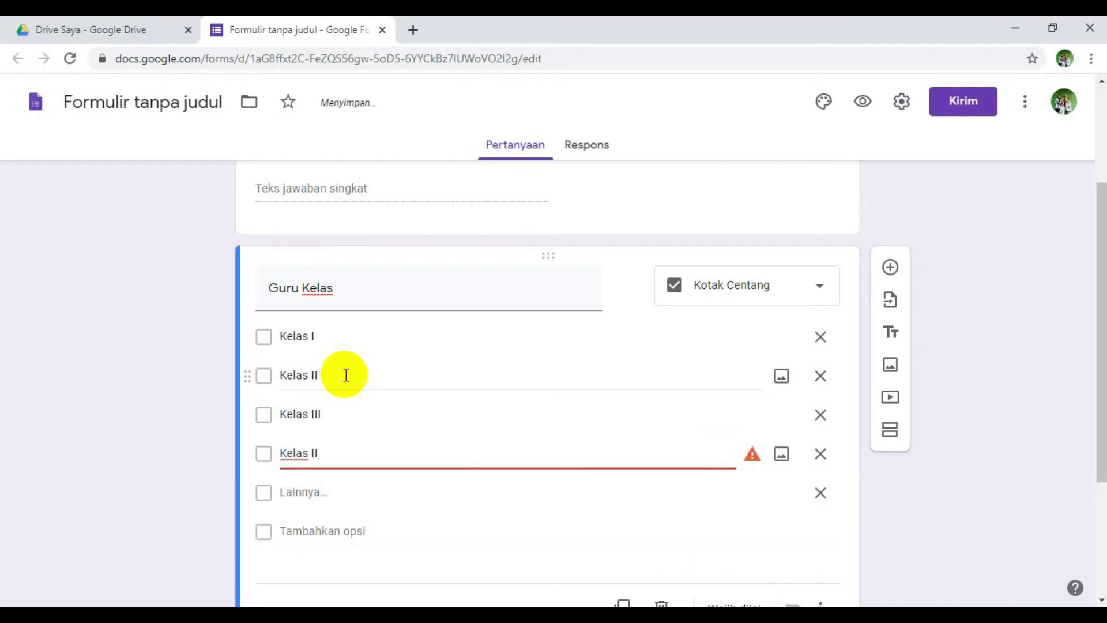
{"action": "key", "text": "BackSpace"}
{"action": "type", "text": "V"}
{"action": "key", "text": "Return"}
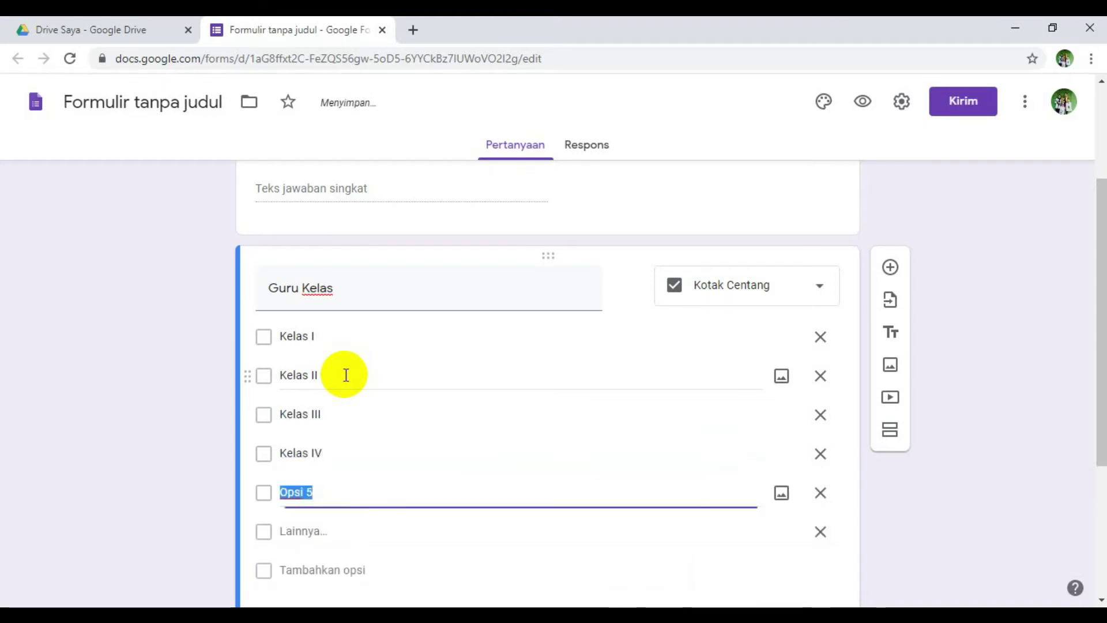
{"action": "type", "text": "Kelas V"}
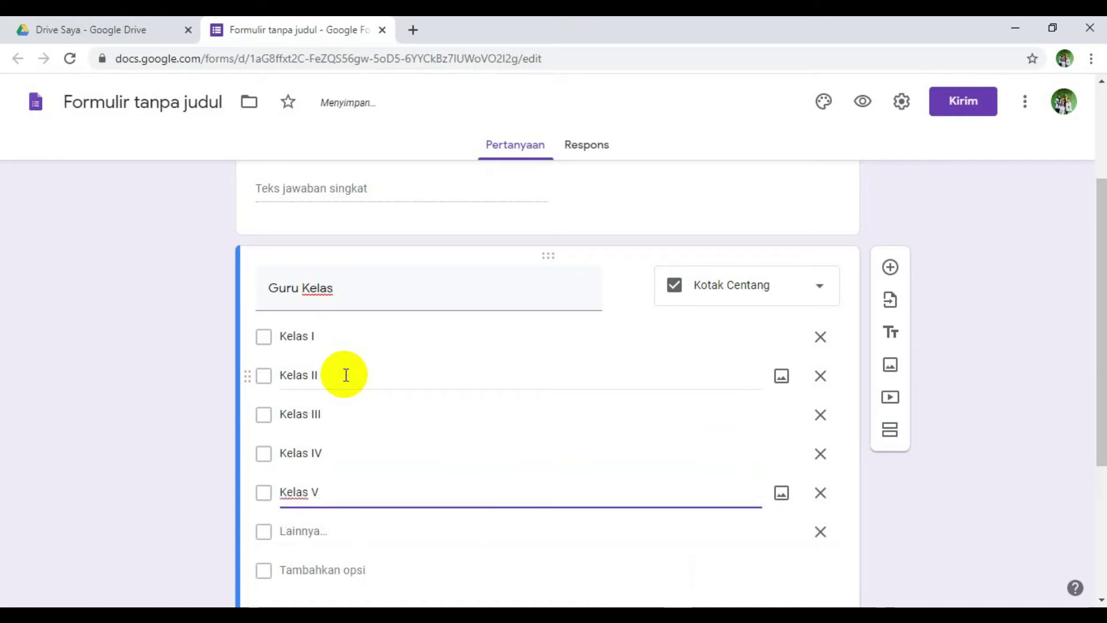
{"action": "key", "text": "Return"}
{"action": "type", "text": "Kelas "}
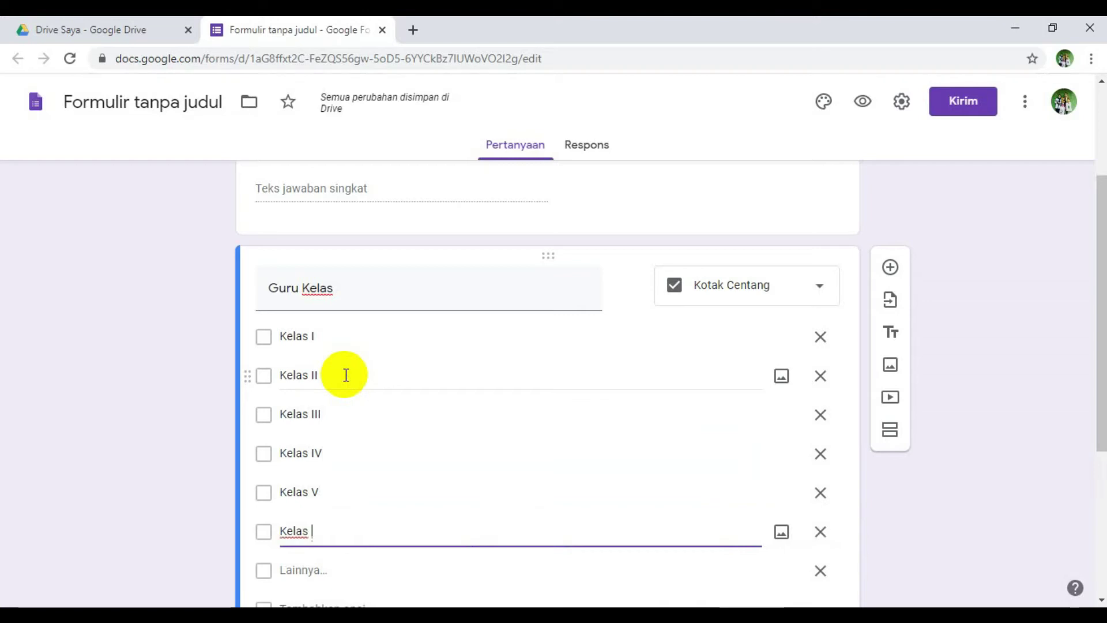
{"action": "type", "text": "V"}
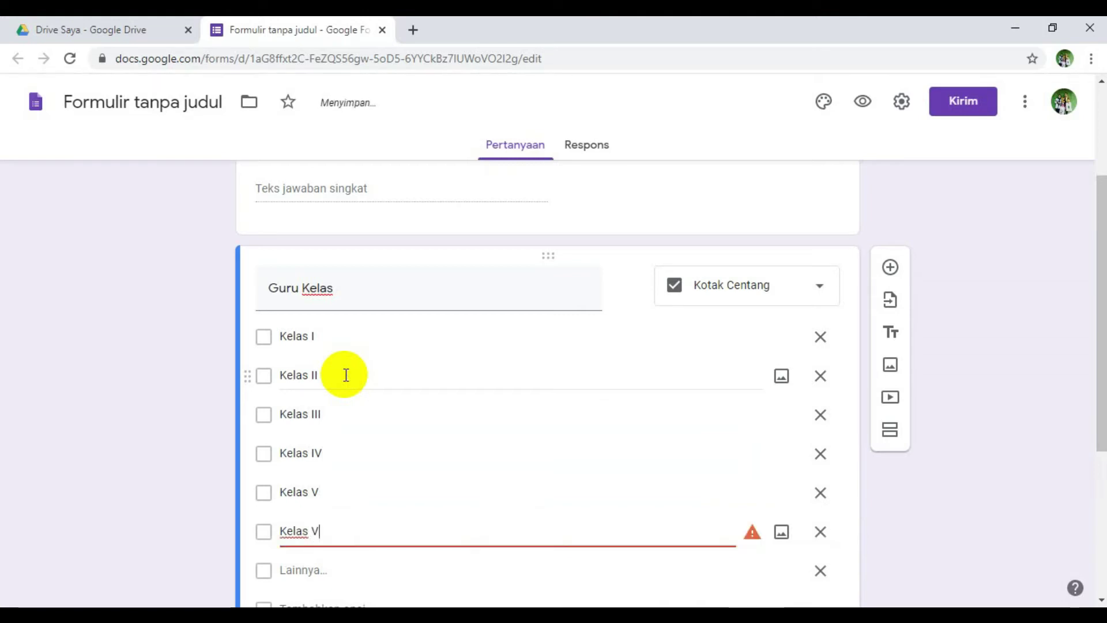
{"action": "type", "text": "I"}
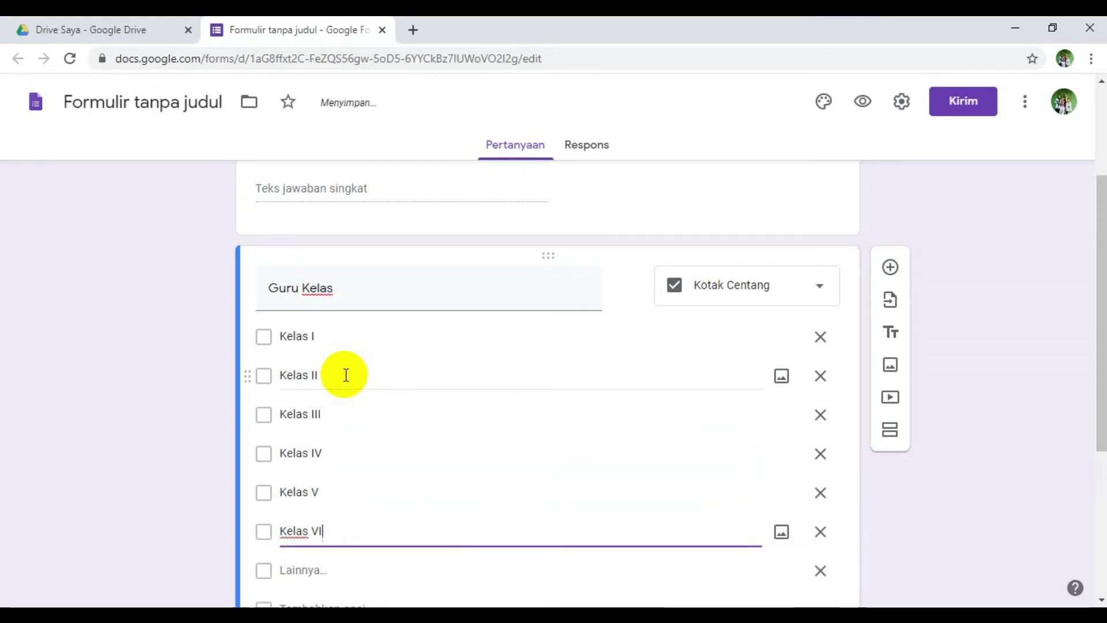
{"action": "scroll", "coordinate": [346, 375], "scroll_direction": "down", "scroll_amount": 3}
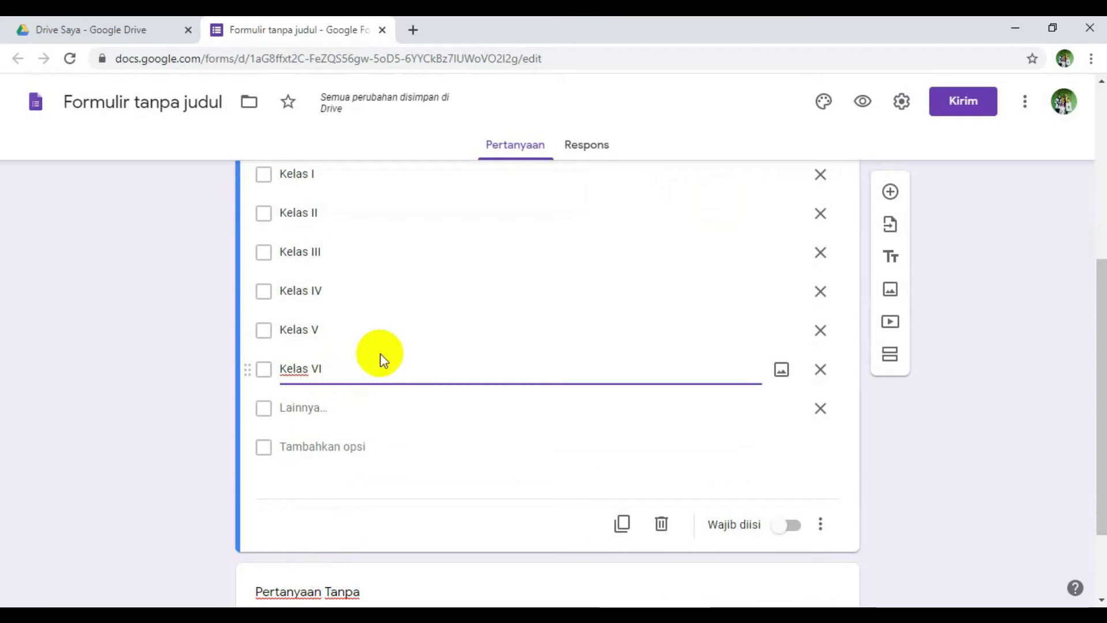
{"action": "key", "text": "Return"}
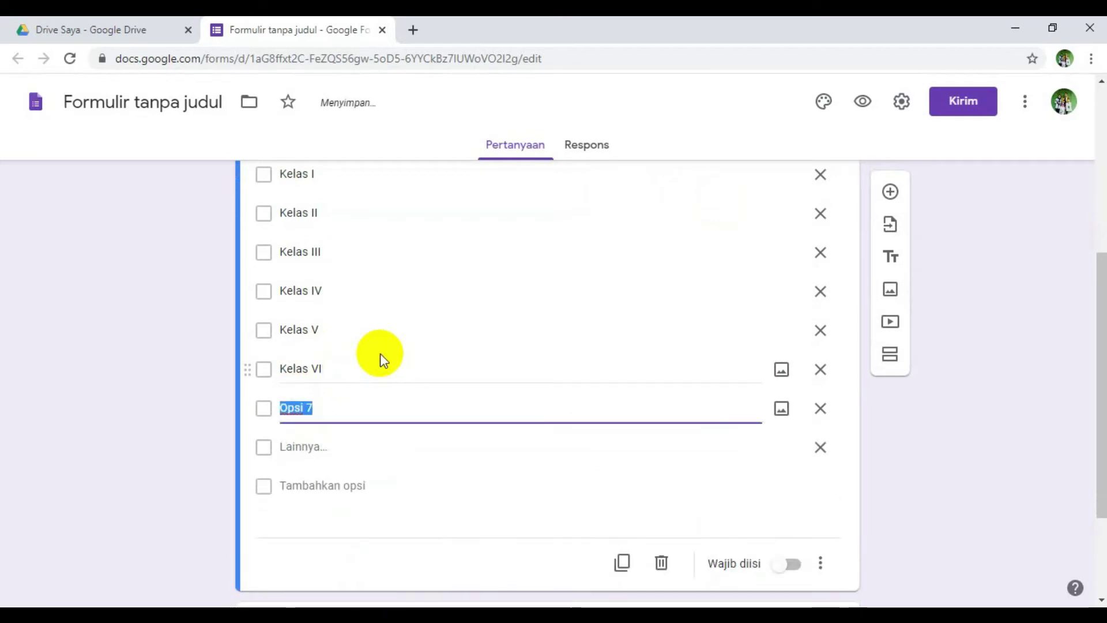
- Add Guru Agama, Guru PJOK and Guru Bahasa Inggris as further Guru Kelas choices
{"action": "scroll", "coordinate": [379, 353], "scroll_direction": "up", "scroll_amount": 4}
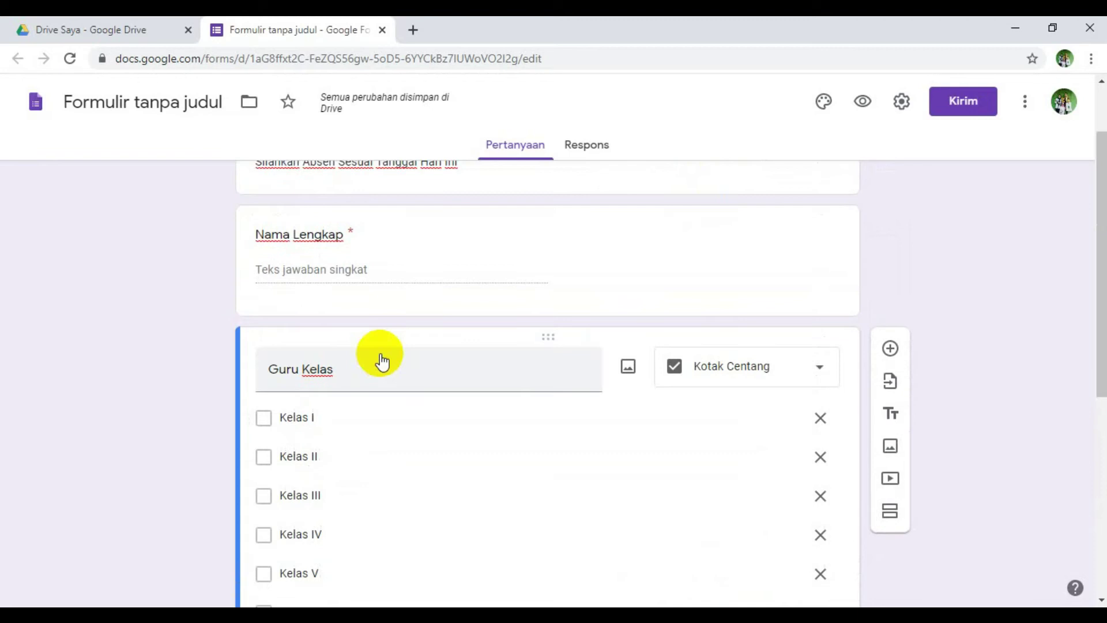
{"action": "scroll", "coordinate": [374, 375], "scroll_direction": "down", "scroll_amount": 2}
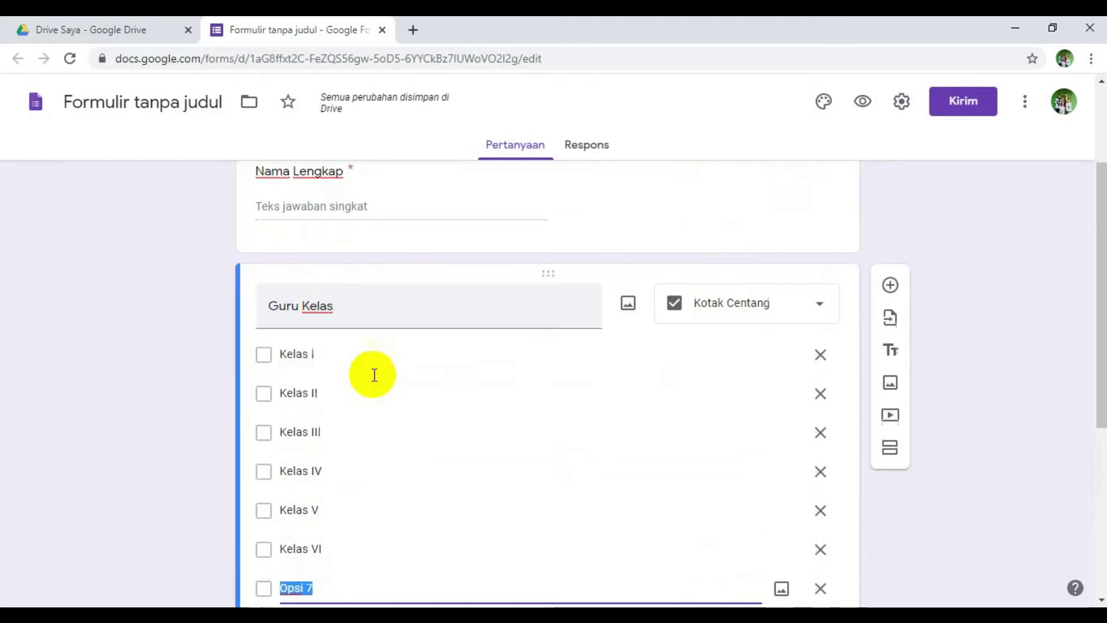
{"action": "scroll", "coordinate": [374, 375], "scroll_direction": "up", "scroll_amount": 2}
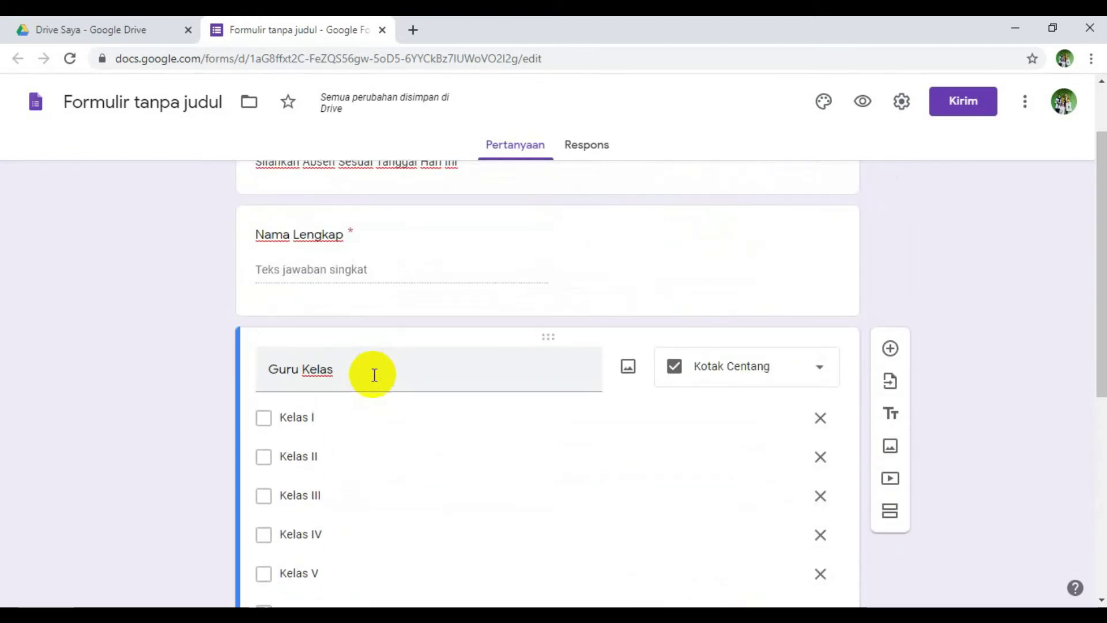
{"action": "scroll", "coordinate": [374, 374], "scroll_direction": "down", "scroll_amount": 4}
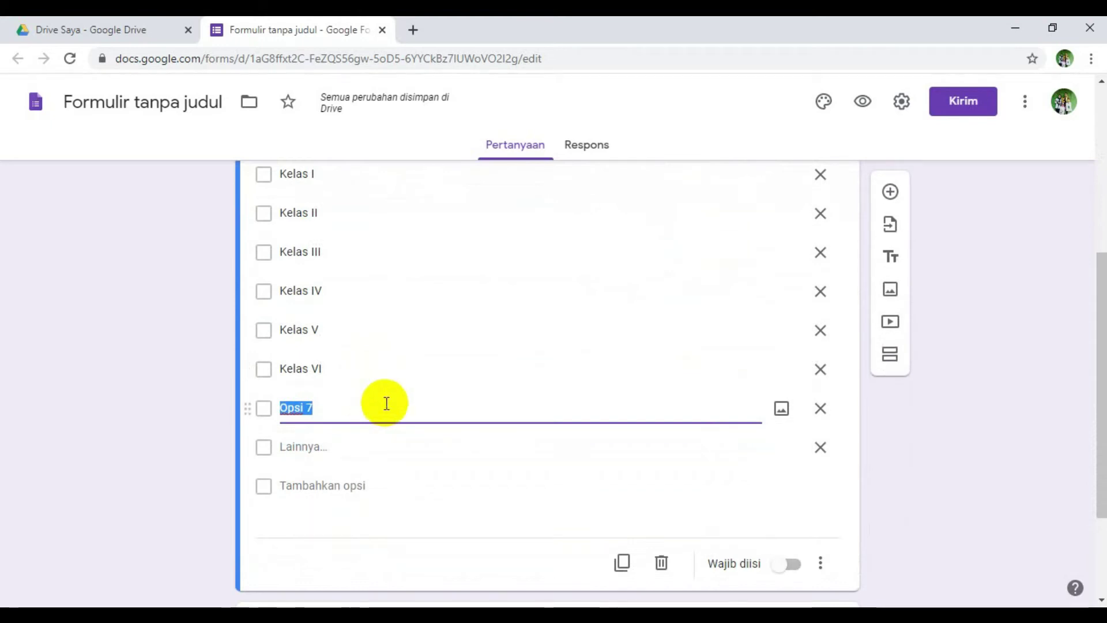
{"action": "type", "text": "u Agama"}
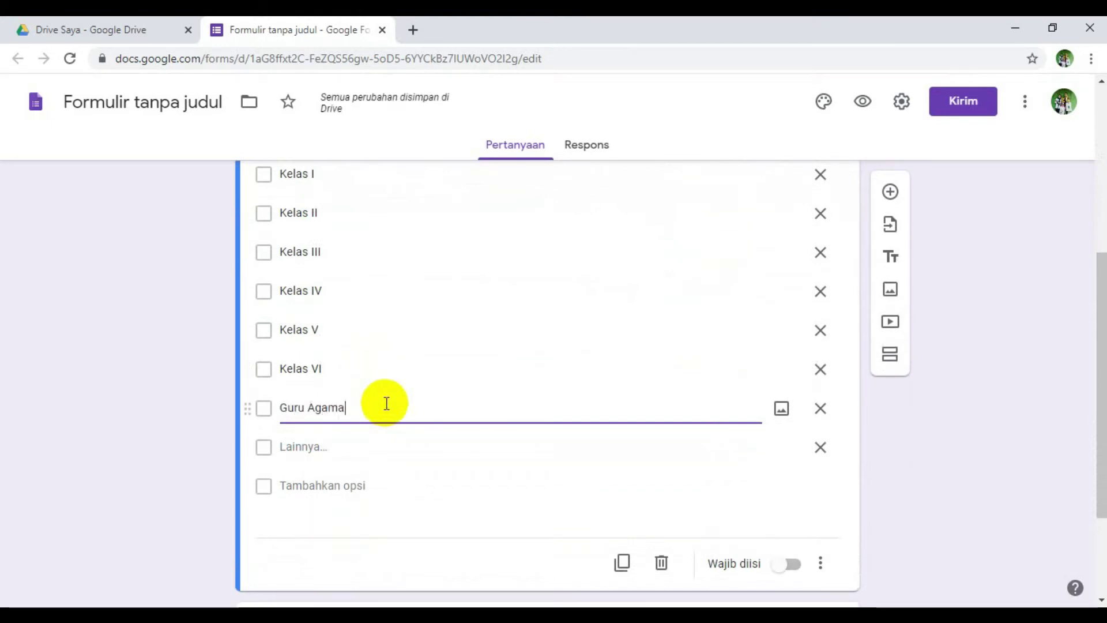
{"action": "key", "text": "Return"}
{"action": "type", "text": "Guru PJOK"}
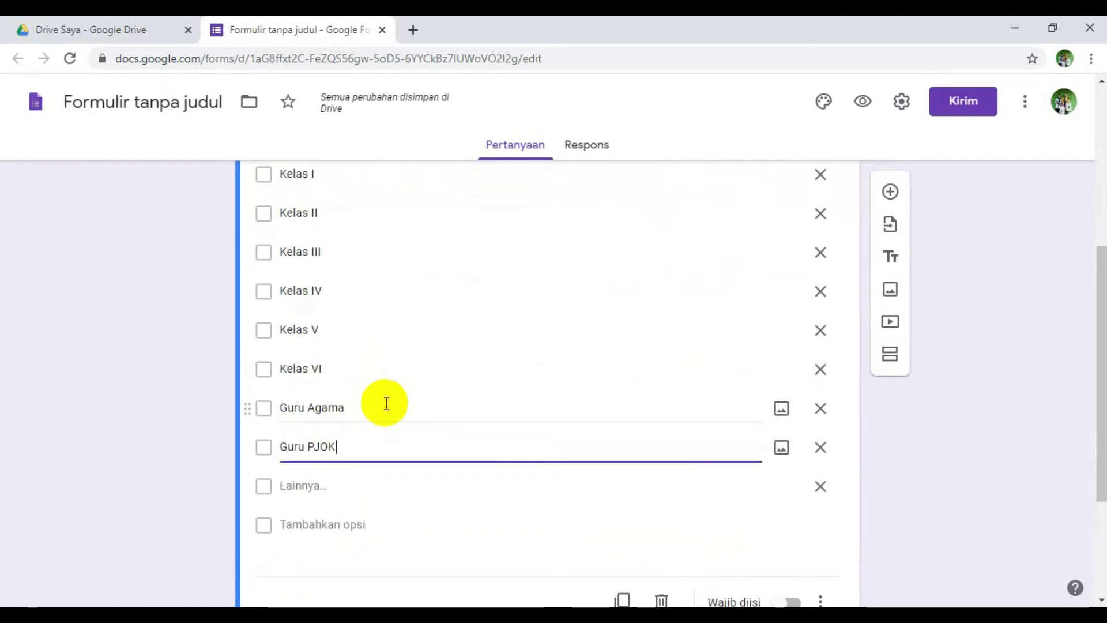
{"action": "key", "text": "Return"}
{"action": "type", "text": "Guru"}
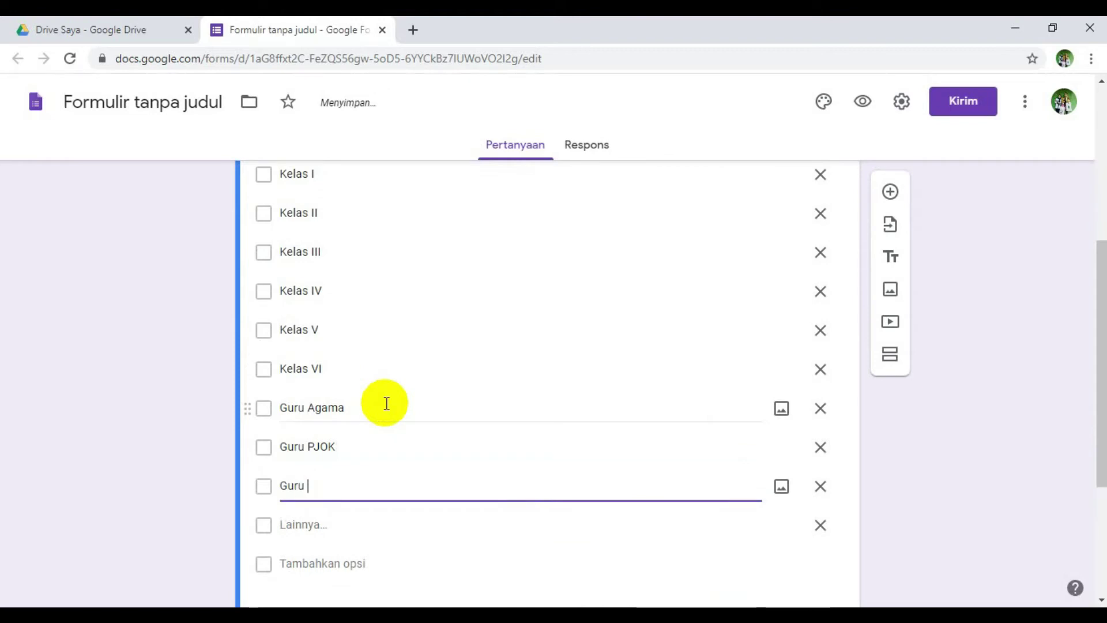
{"action": "type", "text": " Bahasa Inggris"}
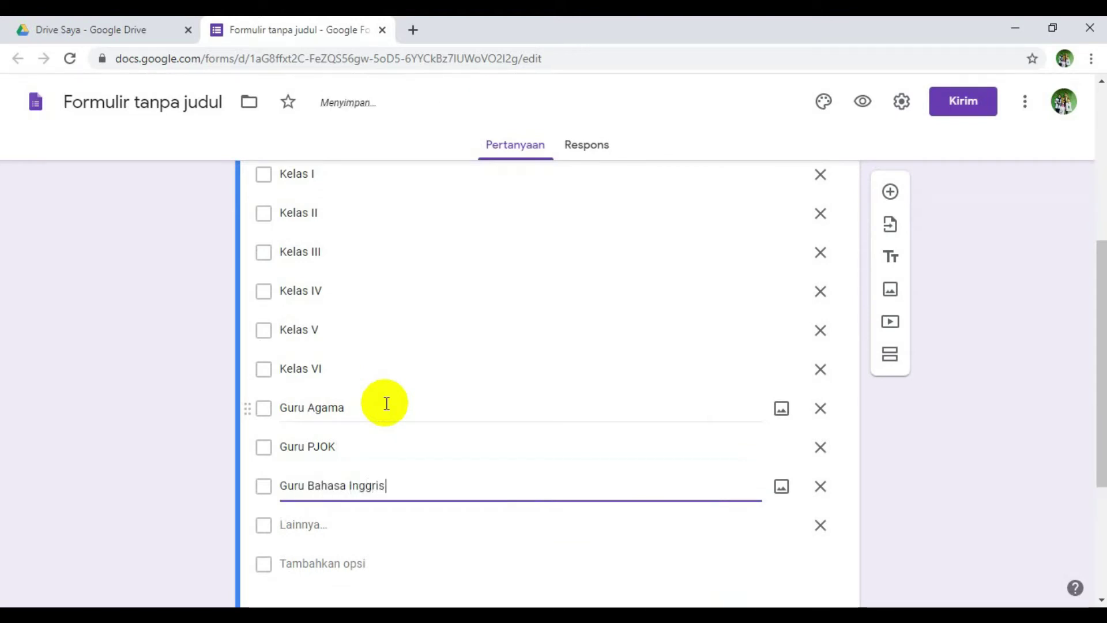
{"action": "left_click", "coordinate": [911, 472]}
{"action": "scroll", "coordinate": [429, 405], "scroll_direction": "down", "scroll_amount": 4}
{"action": "scroll", "coordinate": [429, 405], "scroll_direction": "up", "scroll_amount": 9}
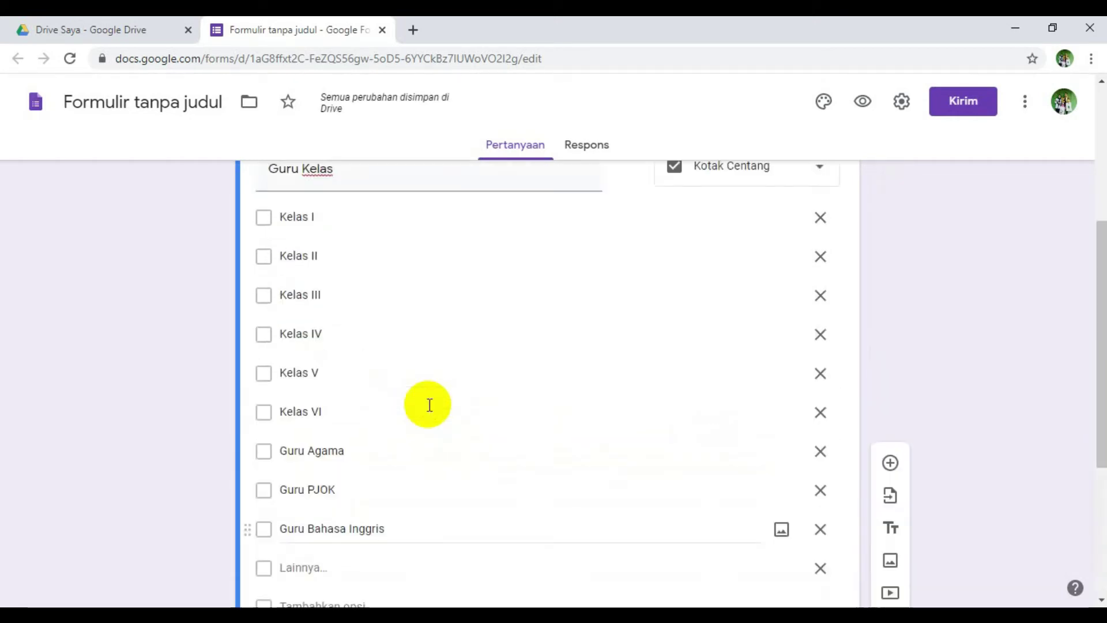
{"action": "scroll", "coordinate": [429, 405], "scroll_direction": "down", "scroll_amount": 1}
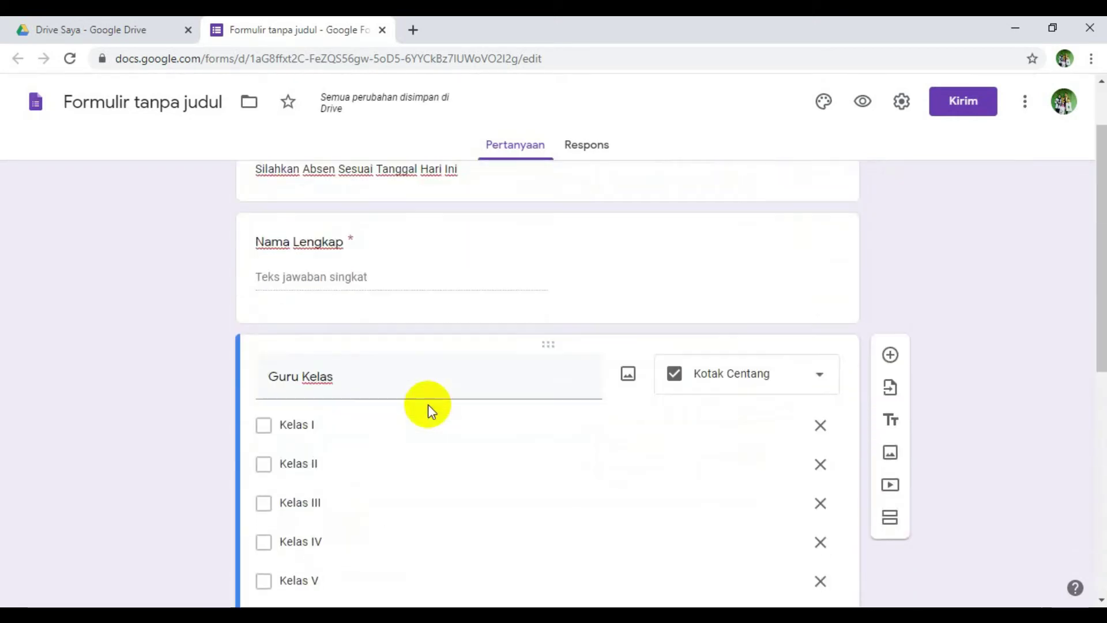
- Add a question after Guru Kelas, then insert a 'NIP' question below Nama Lengkap
{"action": "left_click", "coordinate": [890, 357]}
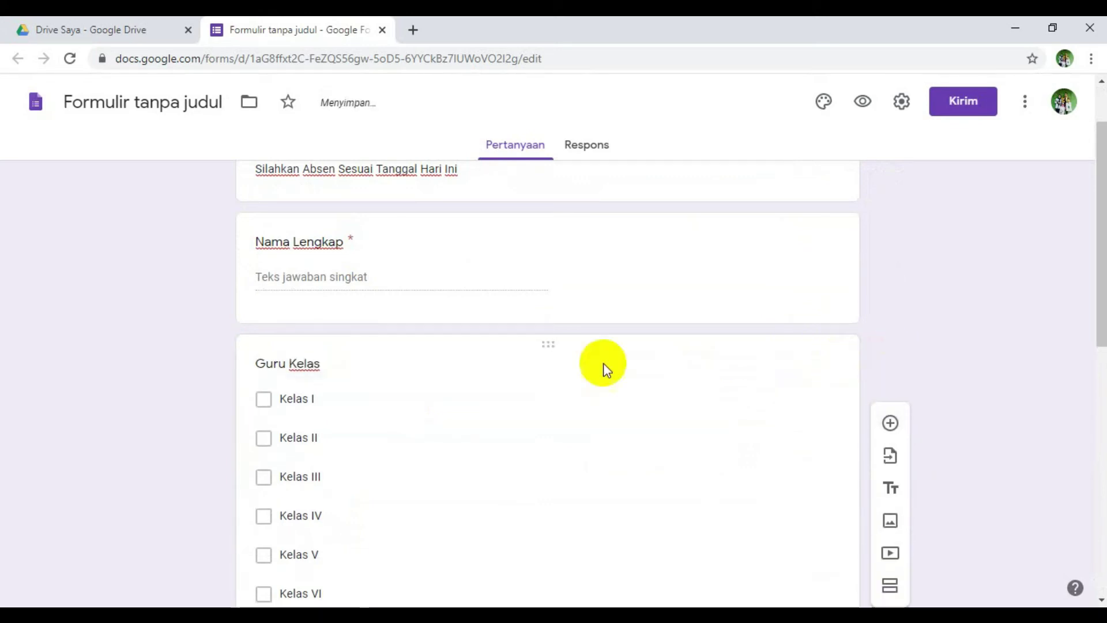
{"action": "scroll", "coordinate": [595, 362], "scroll_direction": "up", "scroll_amount": 10}
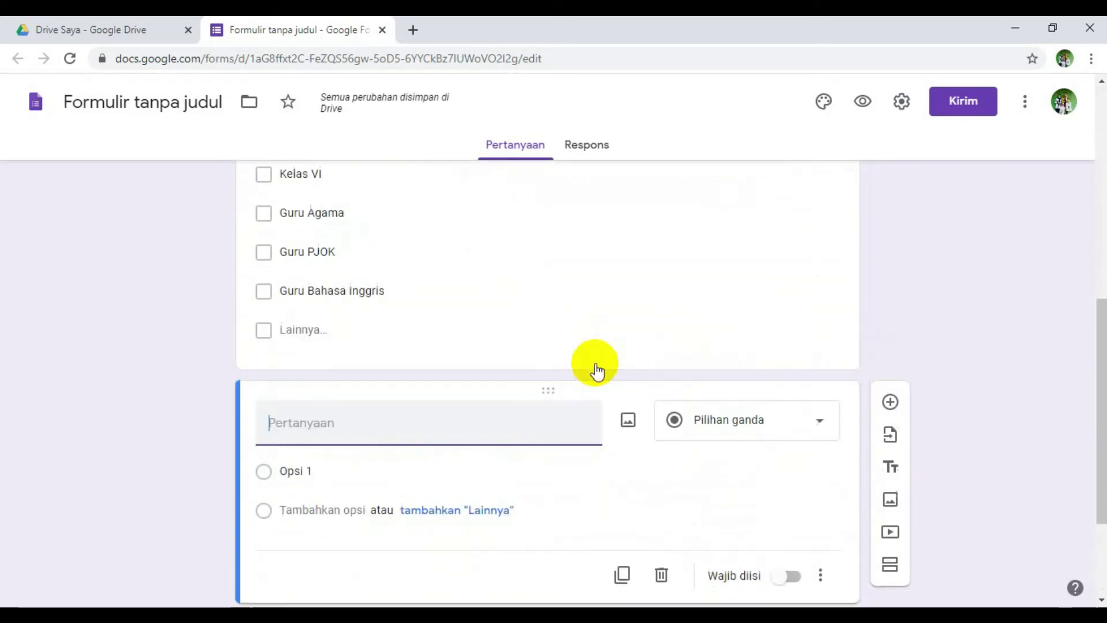
{"action": "left_click", "coordinate": [989, 265]}
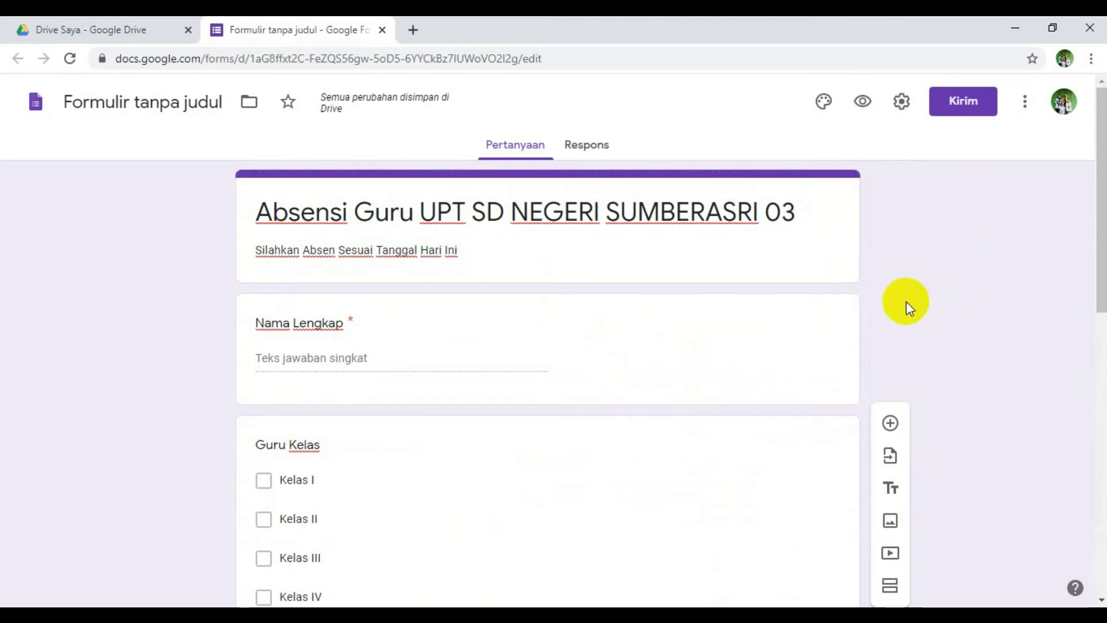
{"action": "left_click", "coordinate": [808, 322]}
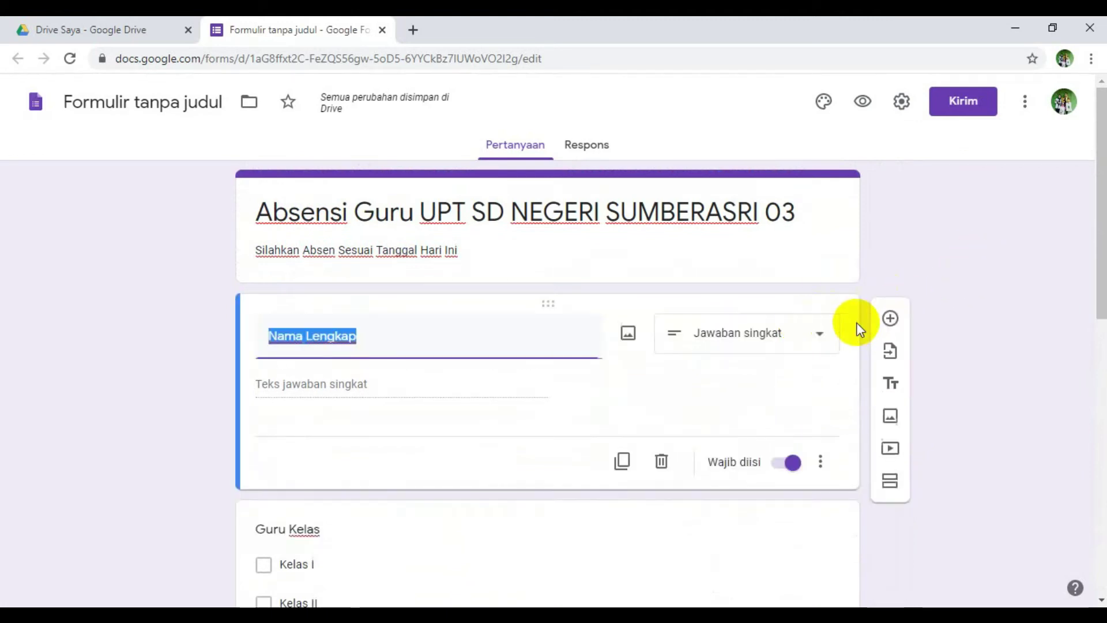
{"action": "left_click", "coordinate": [890, 316]}
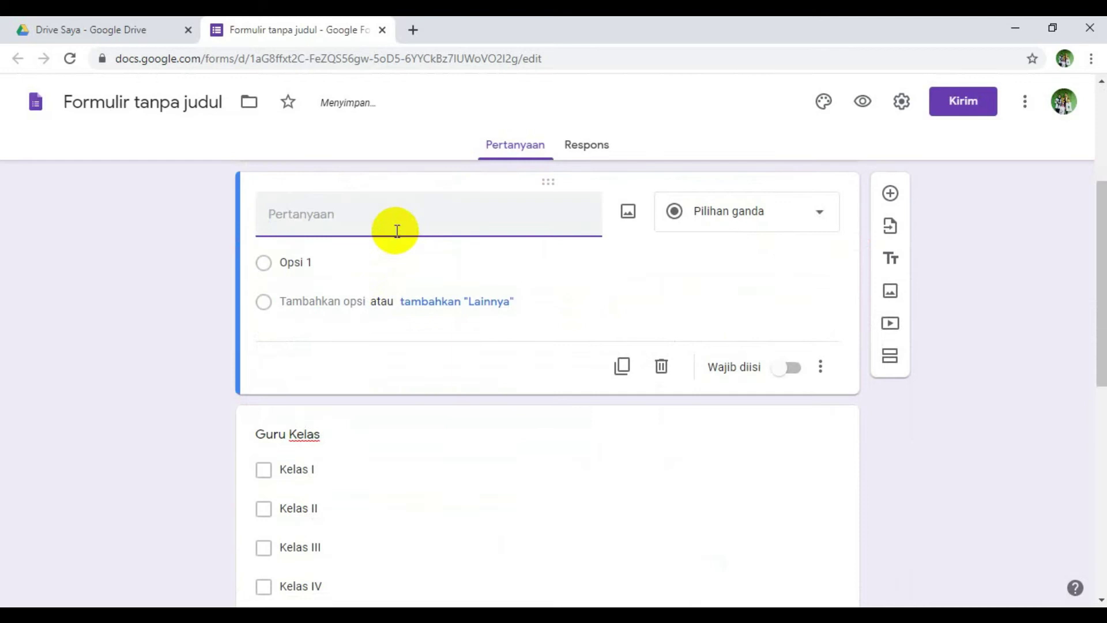
{"action": "type", "text": "NIP"}
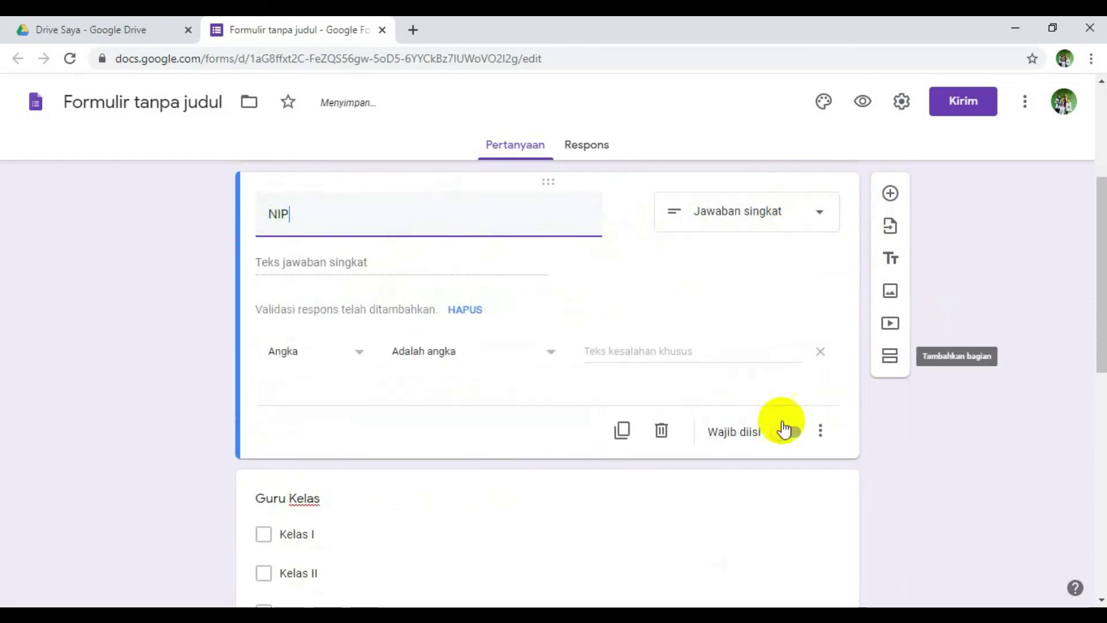
- Make the NIP question required
{"action": "left_click", "coordinate": [787, 432]}
{"action": "scroll", "coordinate": [748, 346], "scroll_direction": "up", "scroll_amount": 4}
{"action": "scroll", "coordinate": [748, 344], "scroll_direction": "down", "scroll_amount": 15}
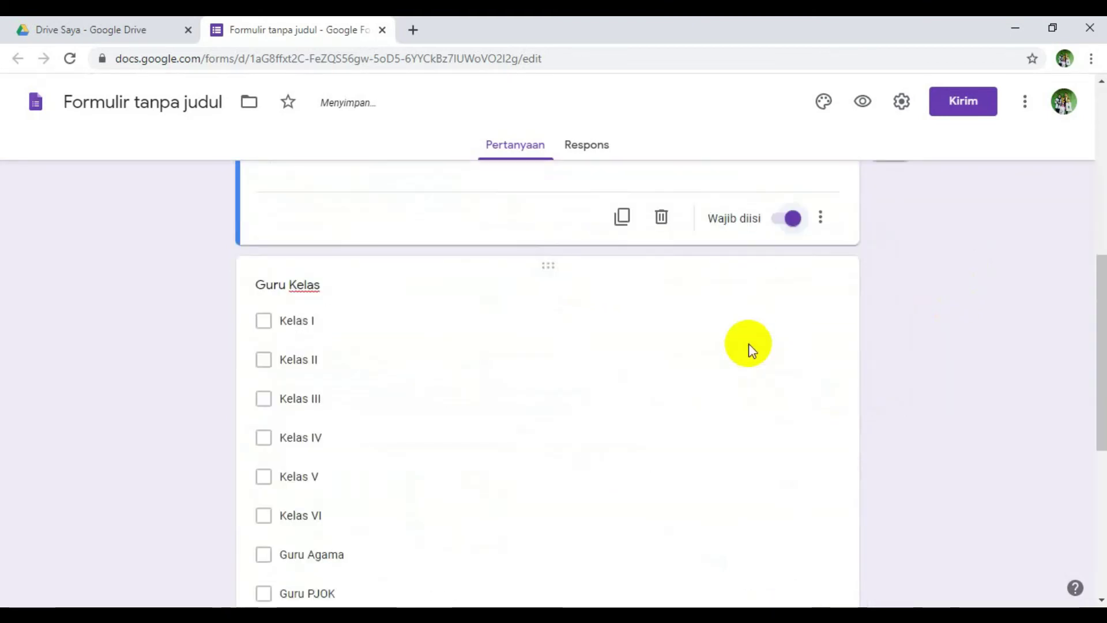
{"action": "scroll", "coordinate": [748, 345], "scroll_direction": "up", "scroll_amount": 2}
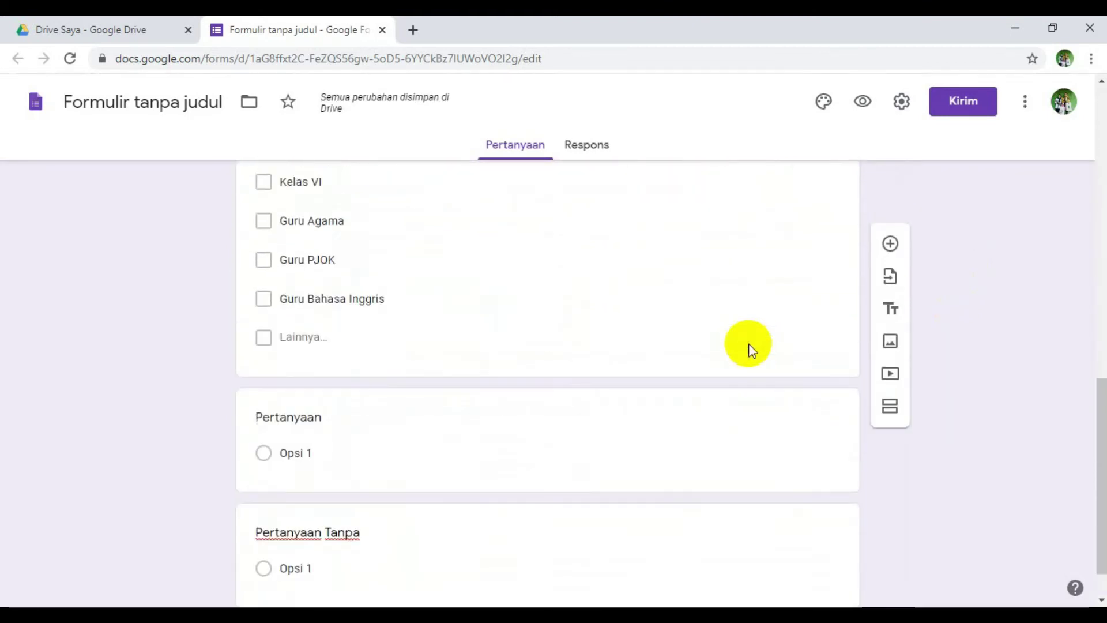
- Make the Guru Kelas checkbox question required
{"action": "left_click", "coordinate": [723, 317]}
{"action": "left_click", "coordinate": [776, 340]}
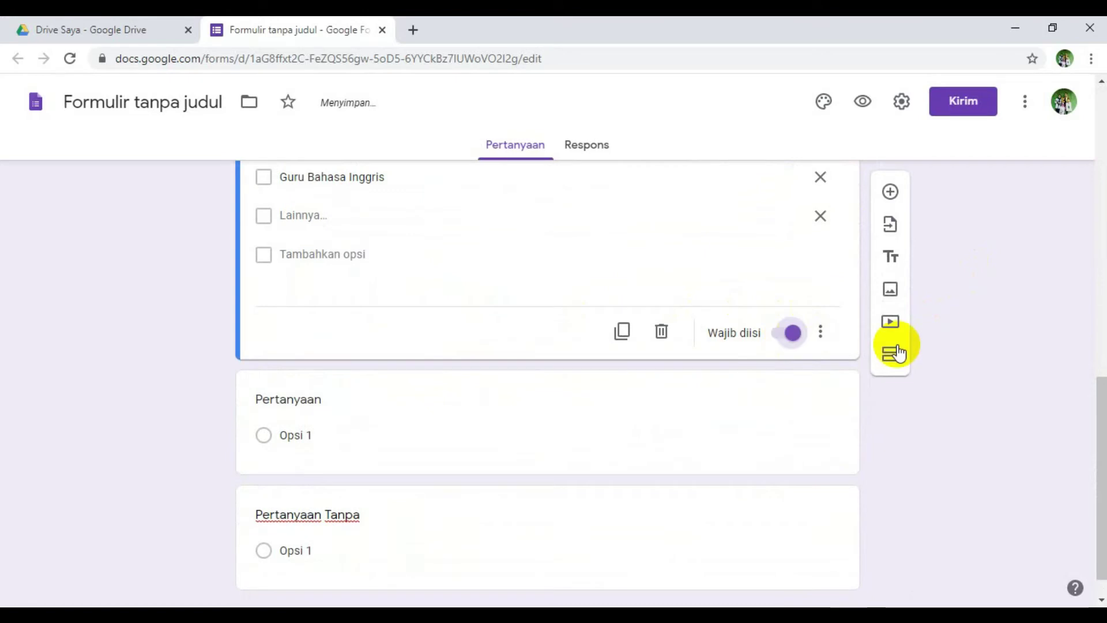
{"action": "scroll", "coordinate": [1001, 403], "scroll_direction": "up", "scroll_amount": 10}
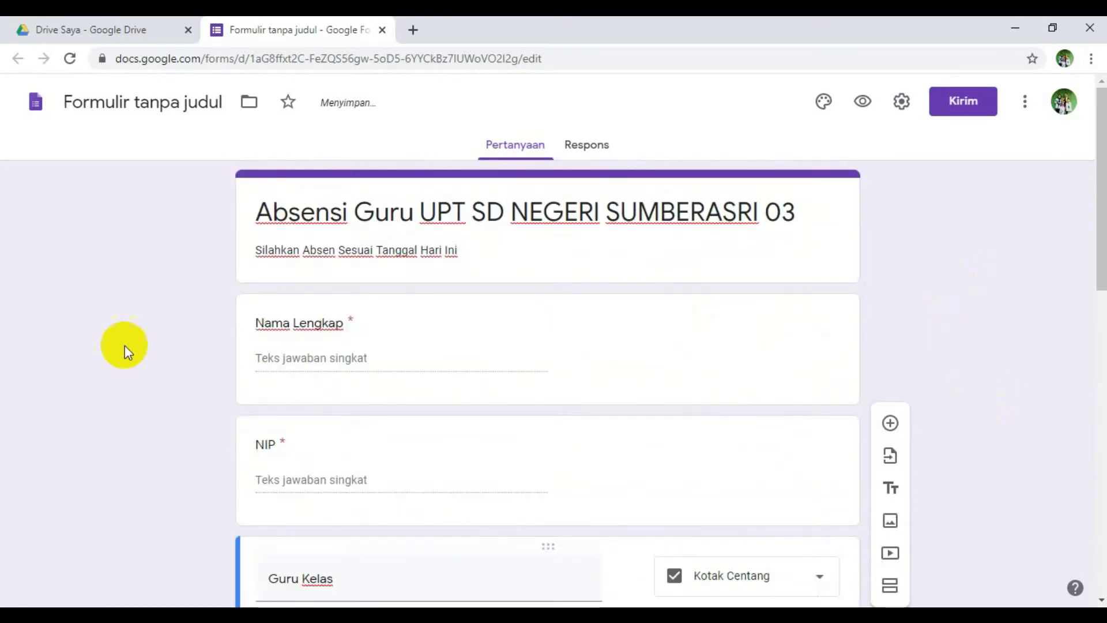
{"action": "scroll", "coordinate": [366, 329], "scroll_direction": "down", "scroll_amount": 1}
{"action": "scroll", "coordinate": [366, 333], "scroll_direction": "down", "scroll_amount": 1}
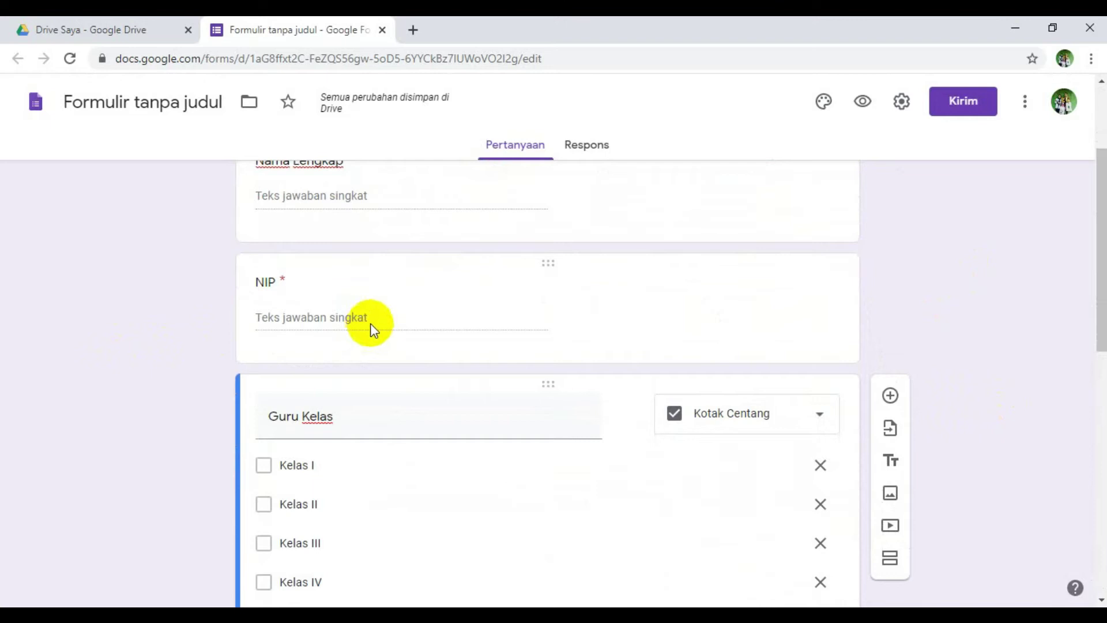
{"action": "scroll", "coordinate": [413, 324], "scroll_direction": "down", "scroll_amount": 2}
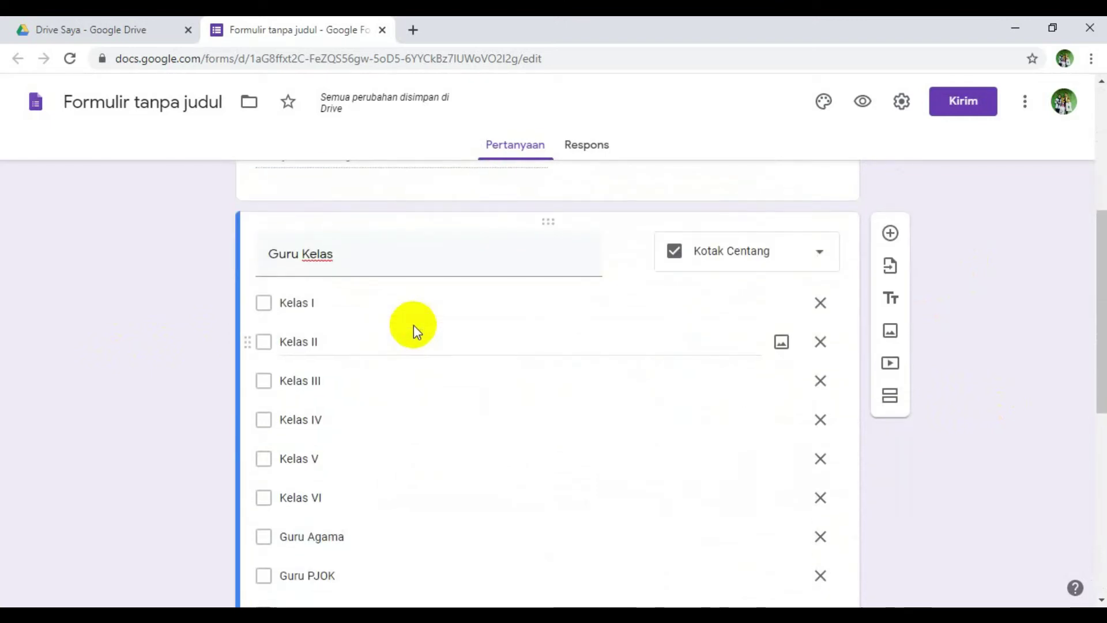
{"action": "scroll", "coordinate": [414, 324], "scroll_direction": "down", "scroll_amount": 3}
{"action": "scroll", "coordinate": [482, 399], "scroll_direction": "down", "scroll_amount": 4}
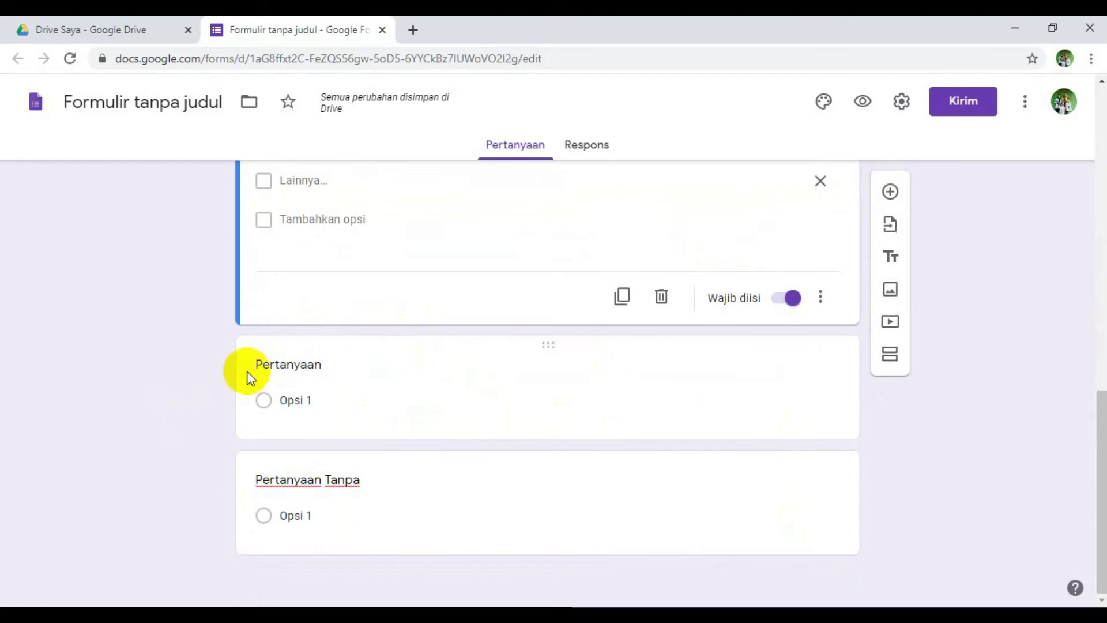
- Select the blank multiple-choice question card below the Guru Kelas checkboxes
{"action": "left_click", "coordinate": [788, 404]}
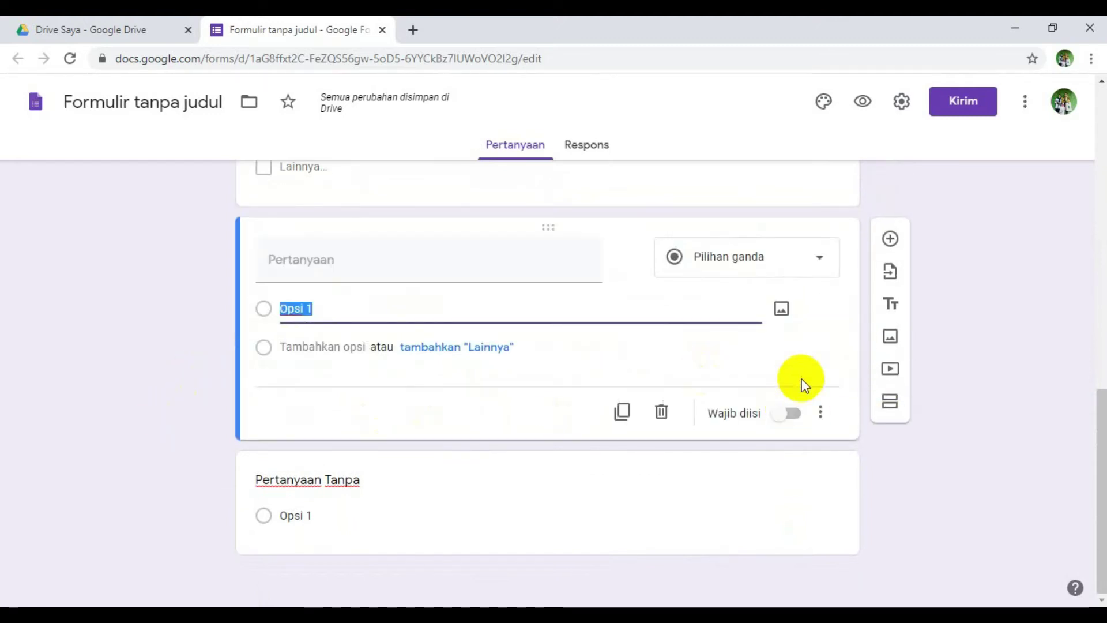
{"action": "scroll", "coordinate": [811, 292], "scroll_direction": "up", "scroll_amount": 5}
{"action": "scroll", "coordinate": [813, 291], "scroll_direction": "up", "scroll_amount": 7}
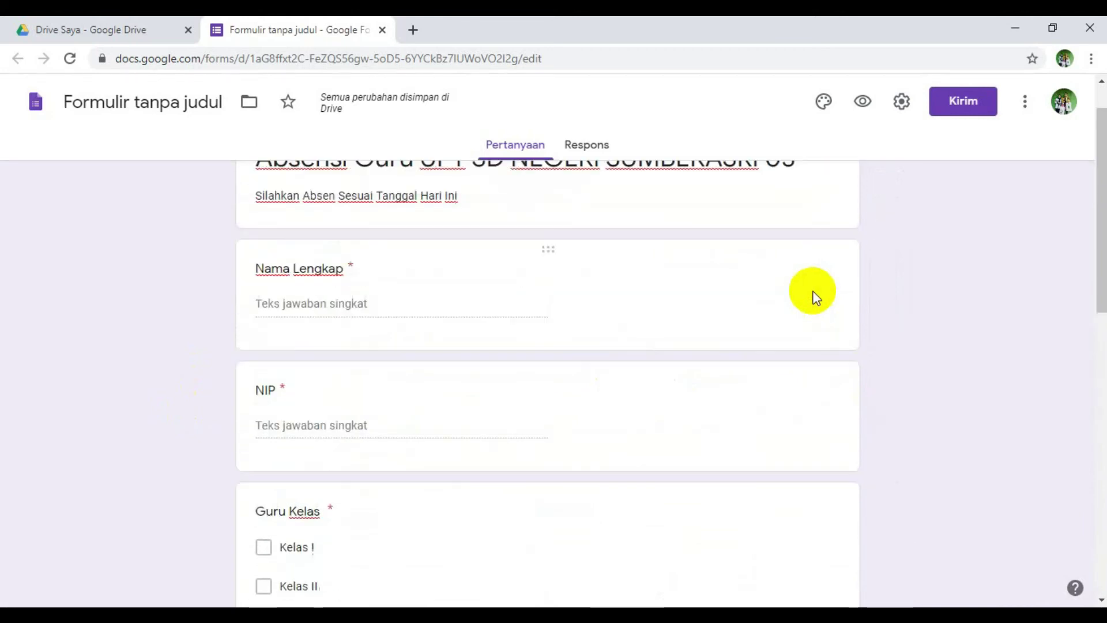
{"action": "scroll", "coordinate": [812, 294], "scroll_direction": "up", "scroll_amount": 1}
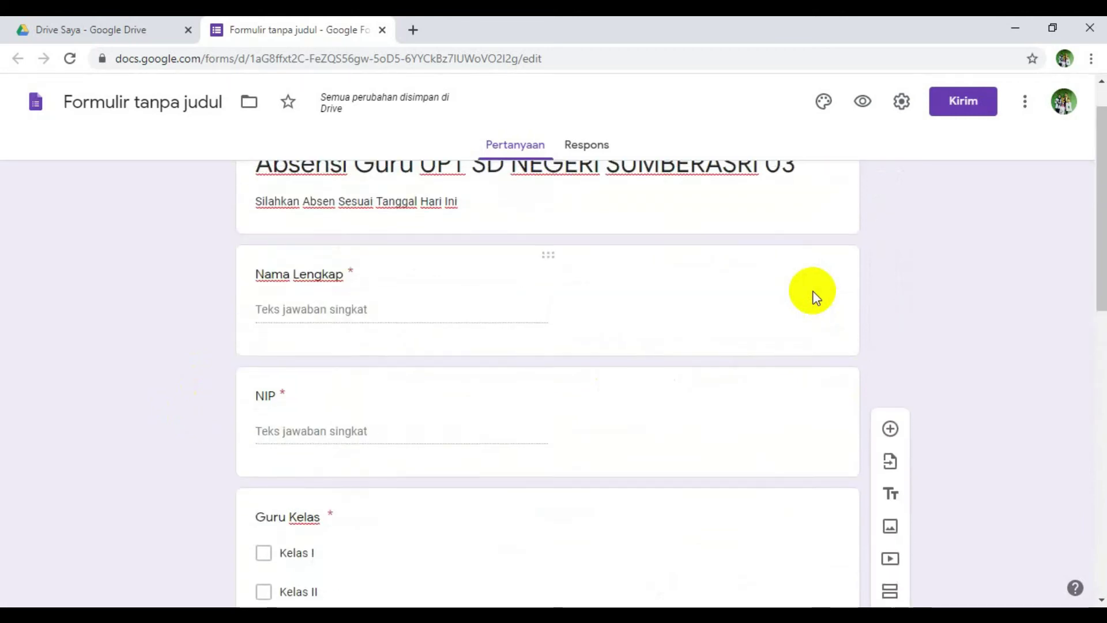
{"action": "scroll", "coordinate": [812, 294], "scroll_direction": "down", "scroll_amount": 13}
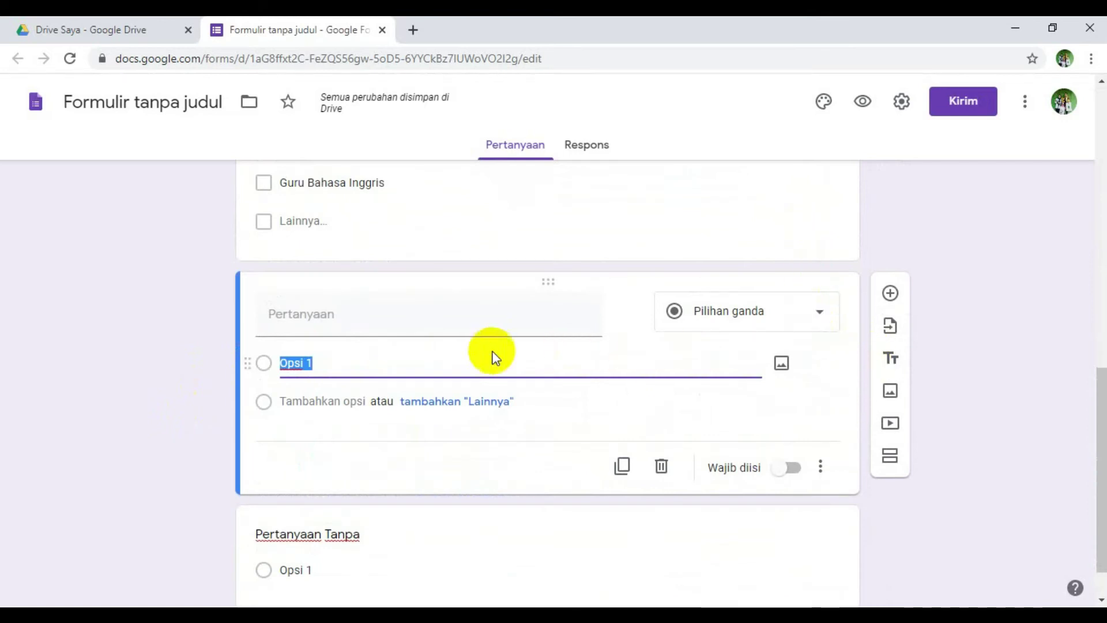
{"action": "left_click", "coordinate": [425, 319]}
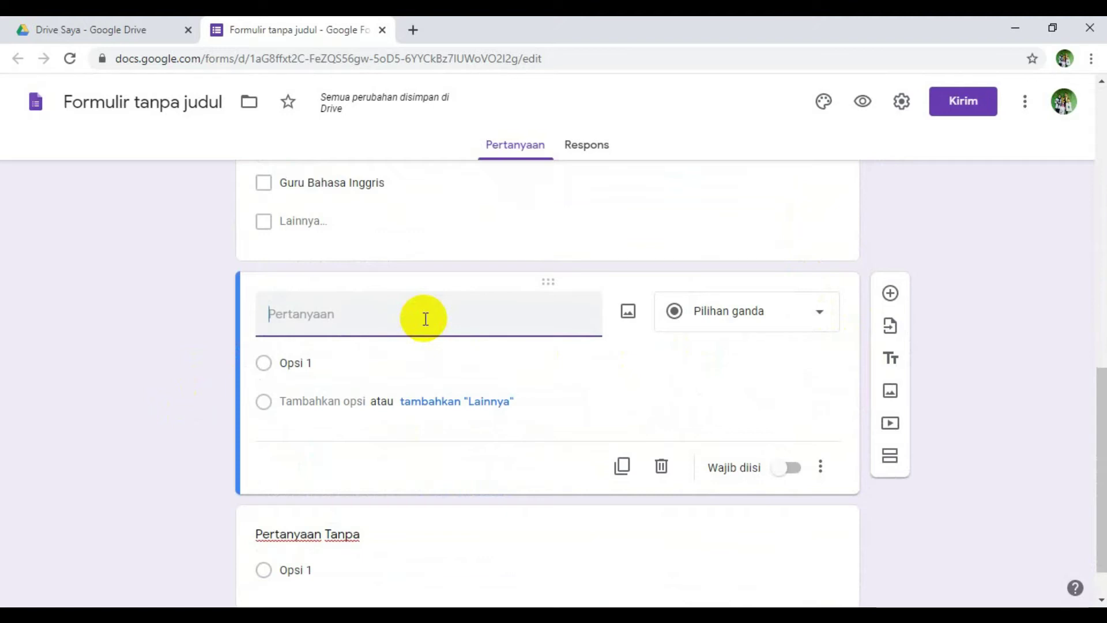
{"action": "scroll", "coordinate": [425, 319], "scroll_direction": "down", "scroll_amount": 1}
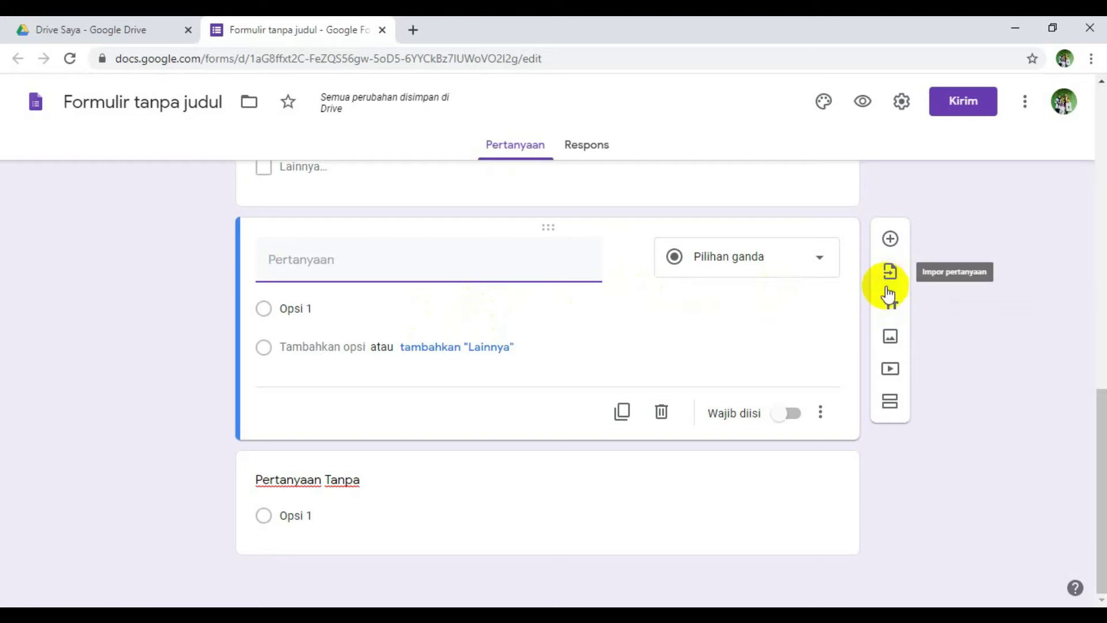
{"action": "left_click", "coordinate": [890, 340]}
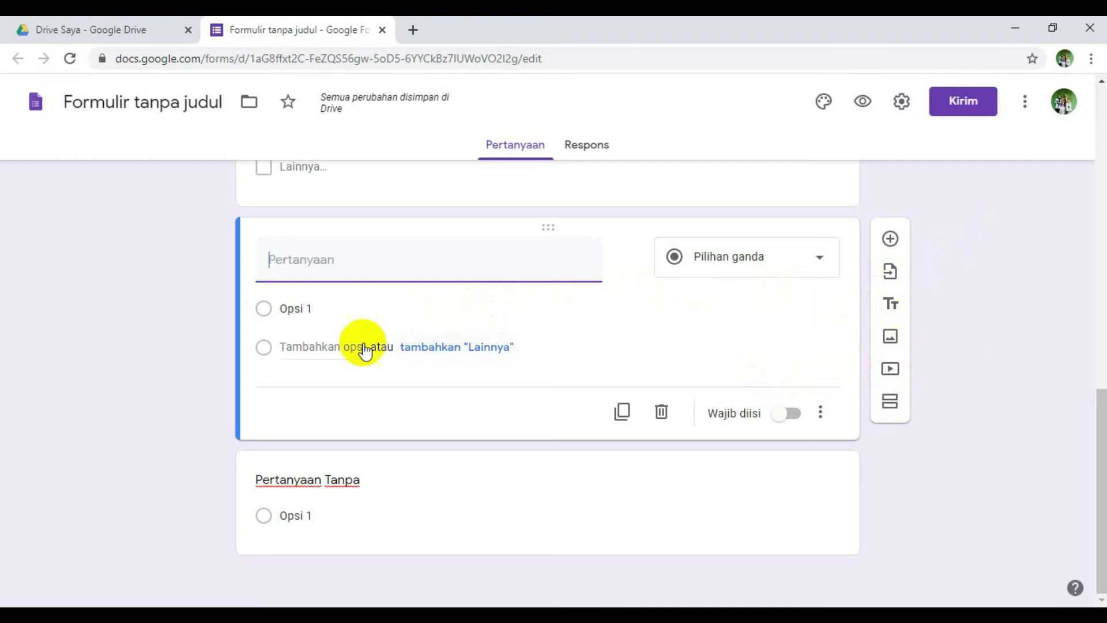
{"action": "left_click", "coordinate": [346, 395]}
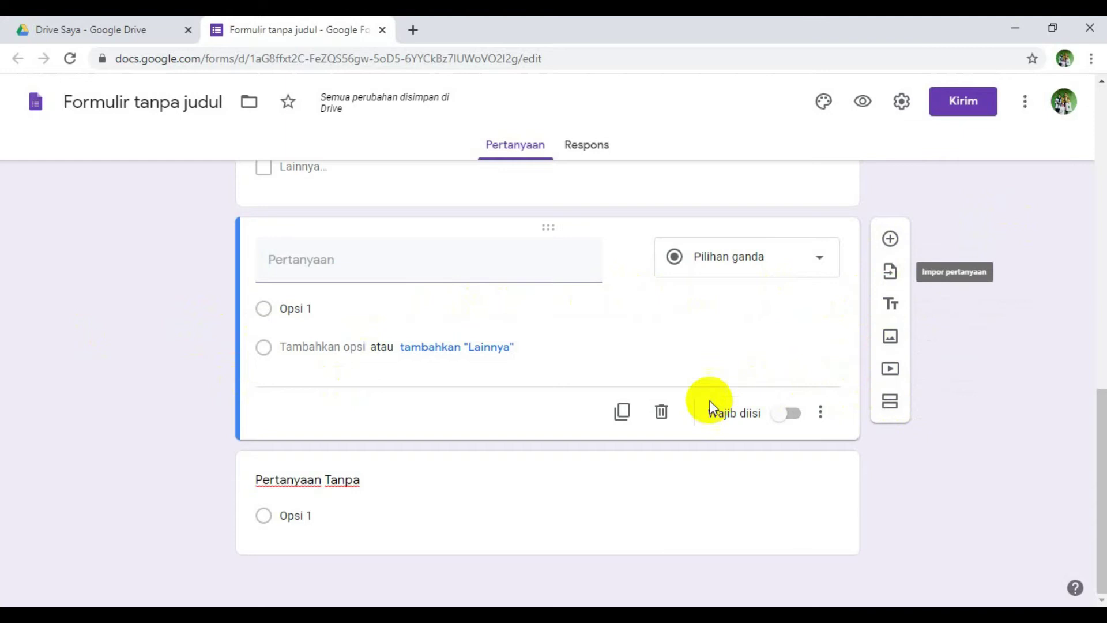
- Delete that blank question card using its Hapus (trash) icon
{"action": "scroll", "coordinate": [998, 325], "scroll_direction": "up", "scroll_amount": 10}
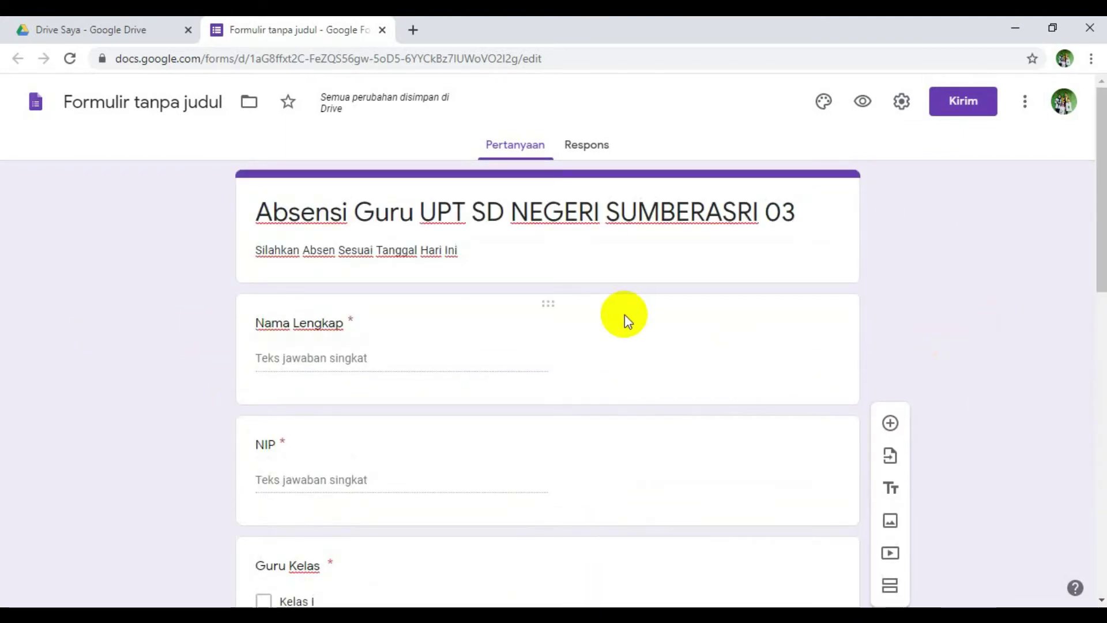
{"action": "scroll", "coordinate": [610, 267], "scroll_direction": "down", "scroll_amount": 2}
{"action": "scroll", "coordinate": [611, 268], "scroll_direction": "up", "scroll_amount": 2}
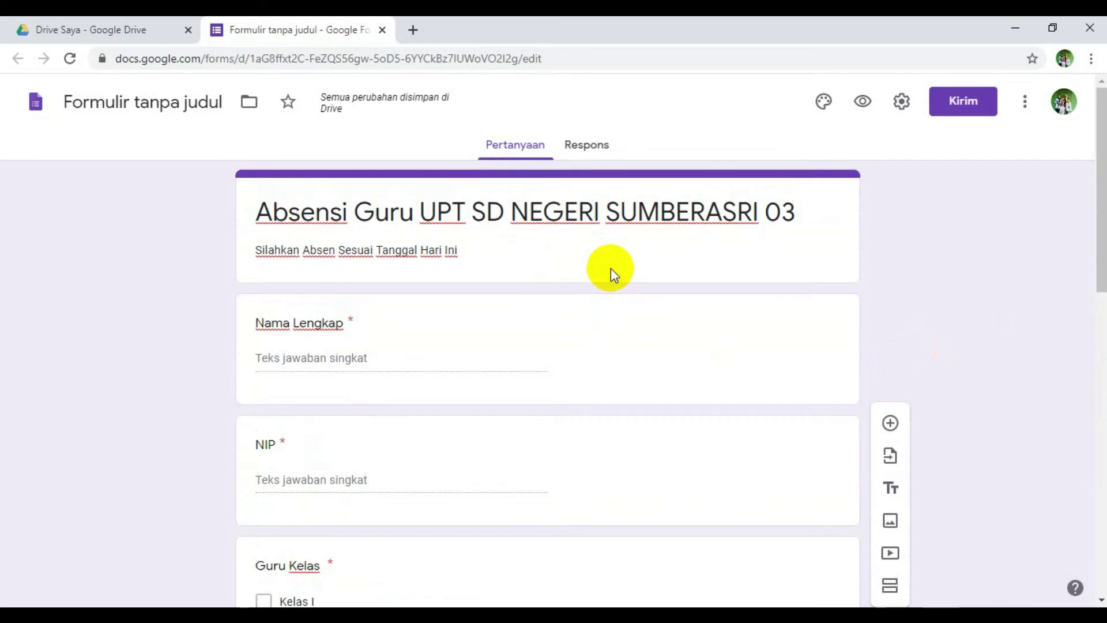
{"action": "scroll", "coordinate": [610, 268], "scroll_direction": "down", "scroll_amount": 5}
{"action": "scroll", "coordinate": [610, 268], "scroll_direction": "down", "scroll_amount": 10}
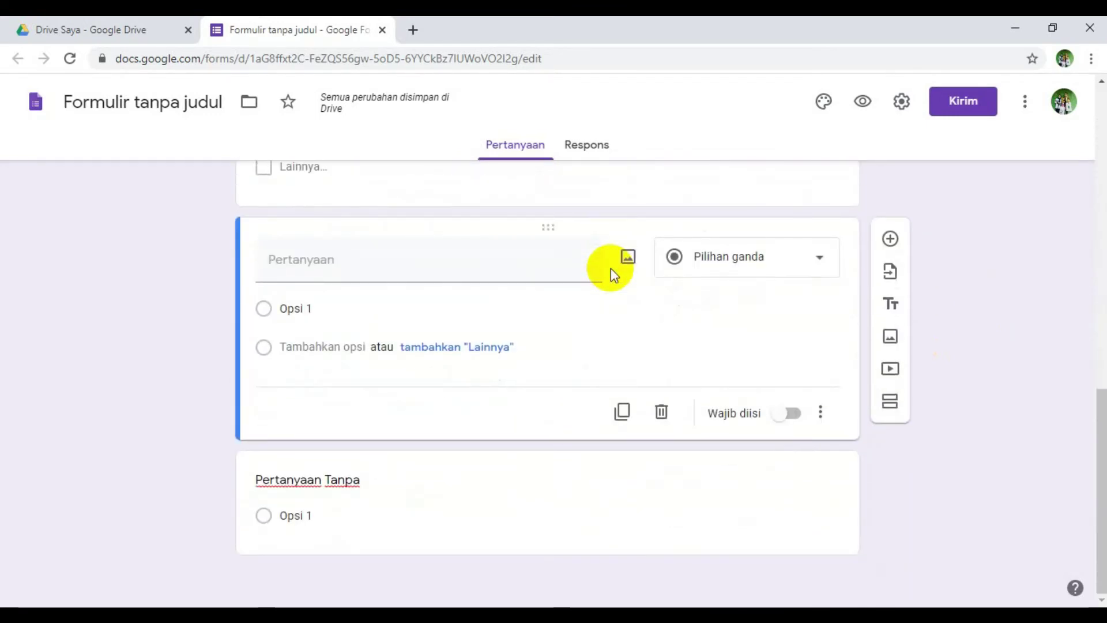
{"action": "scroll", "coordinate": [610, 268], "scroll_direction": "up", "scroll_amount": 12}
{"action": "scroll", "coordinate": [611, 267], "scroll_direction": "up", "scroll_amount": 3}
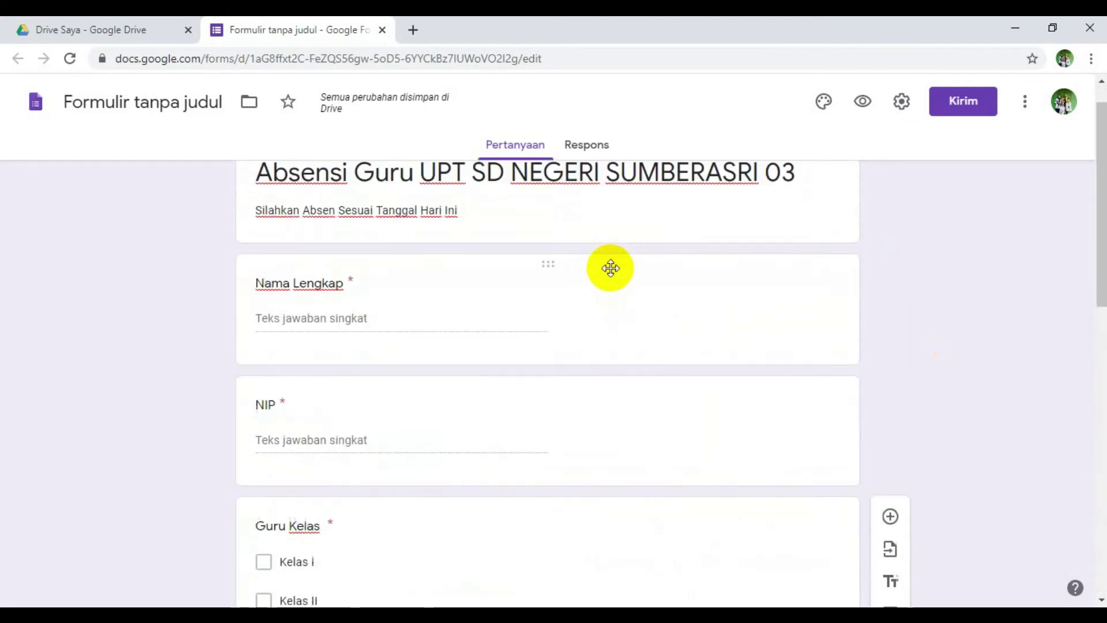
{"action": "scroll", "coordinate": [610, 268], "scroll_direction": "down", "scroll_amount": 13}
{"action": "scroll", "coordinate": [610, 268], "scroll_direction": "up", "scroll_amount": 15}
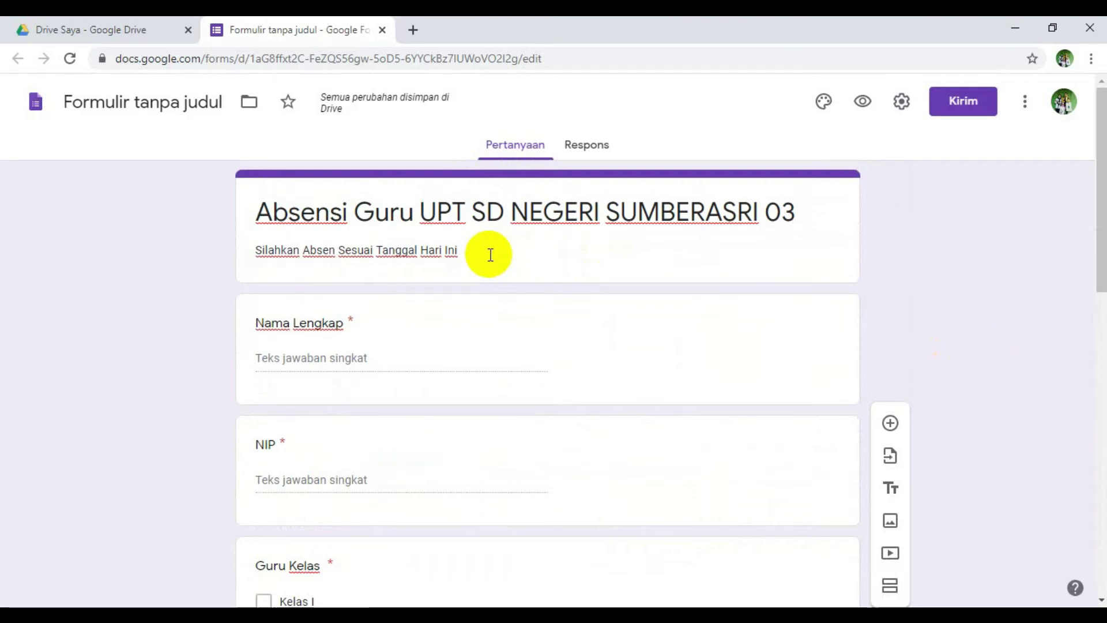
{"action": "scroll", "coordinate": [490, 254], "scroll_direction": "down", "scroll_amount": 4}
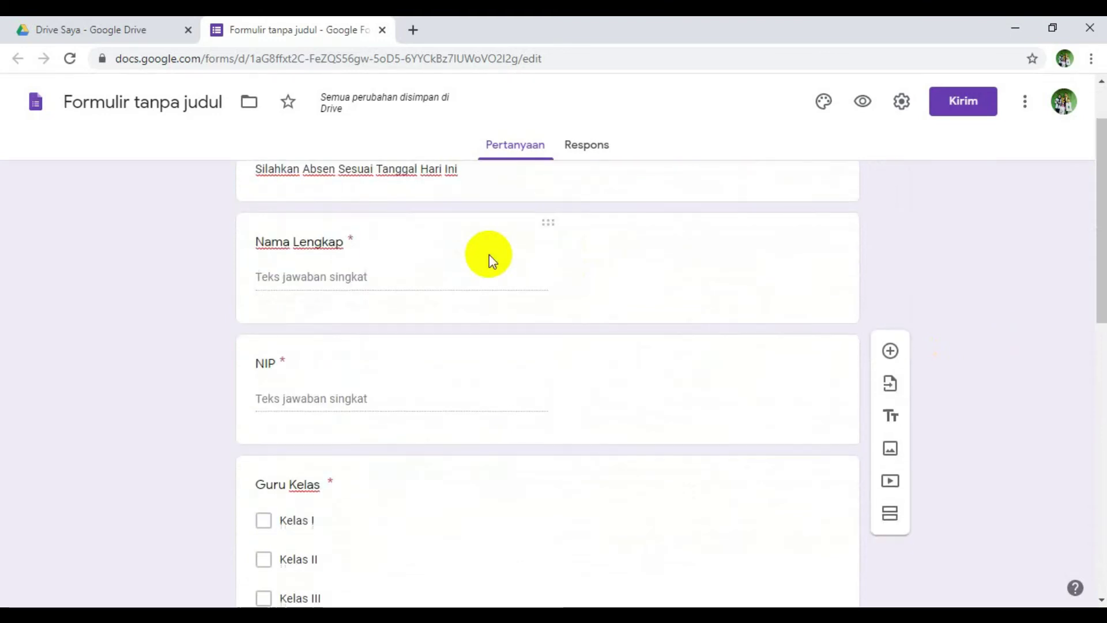
{"action": "scroll", "coordinate": [489, 254], "scroll_direction": "down", "scroll_amount": 8}
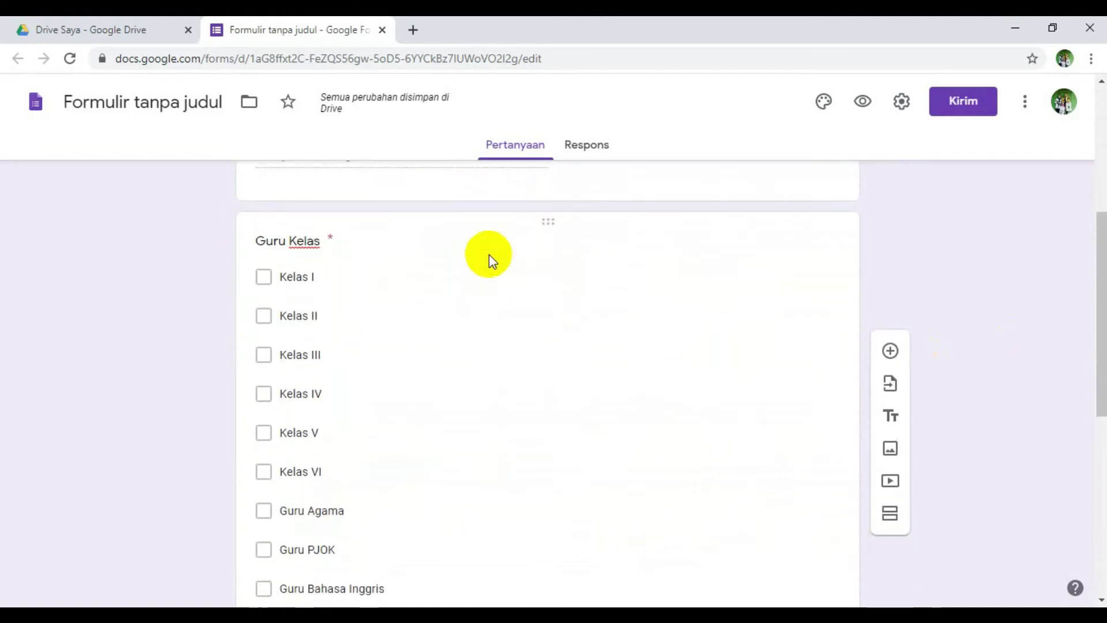
{"action": "scroll", "coordinate": [489, 254], "scroll_direction": "down", "scroll_amount": 1}
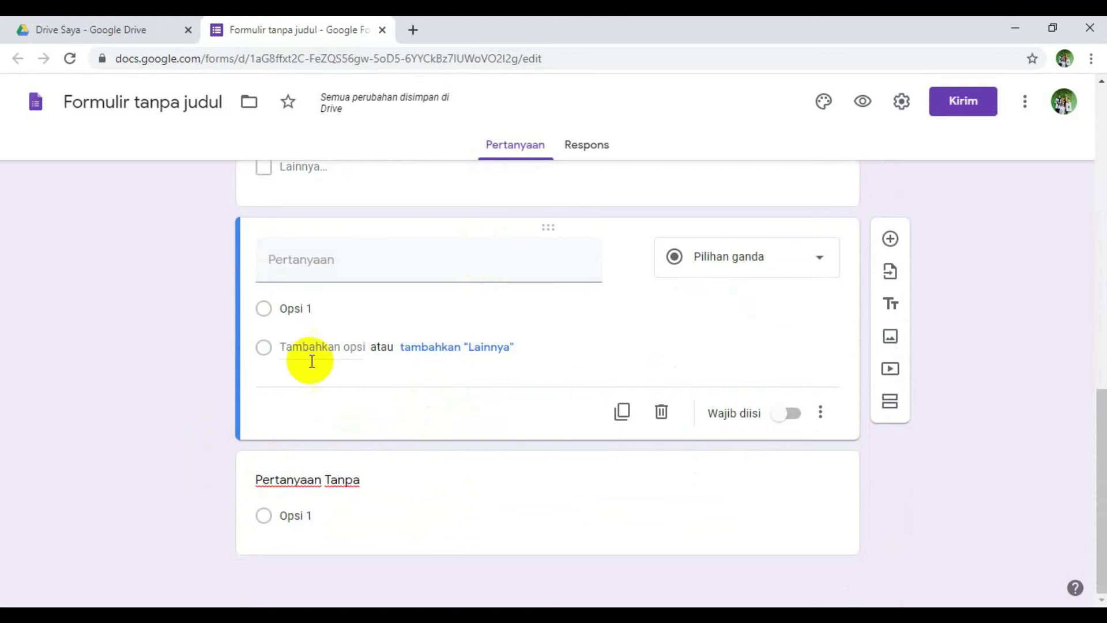
{"action": "left_click", "coordinate": [662, 411]}
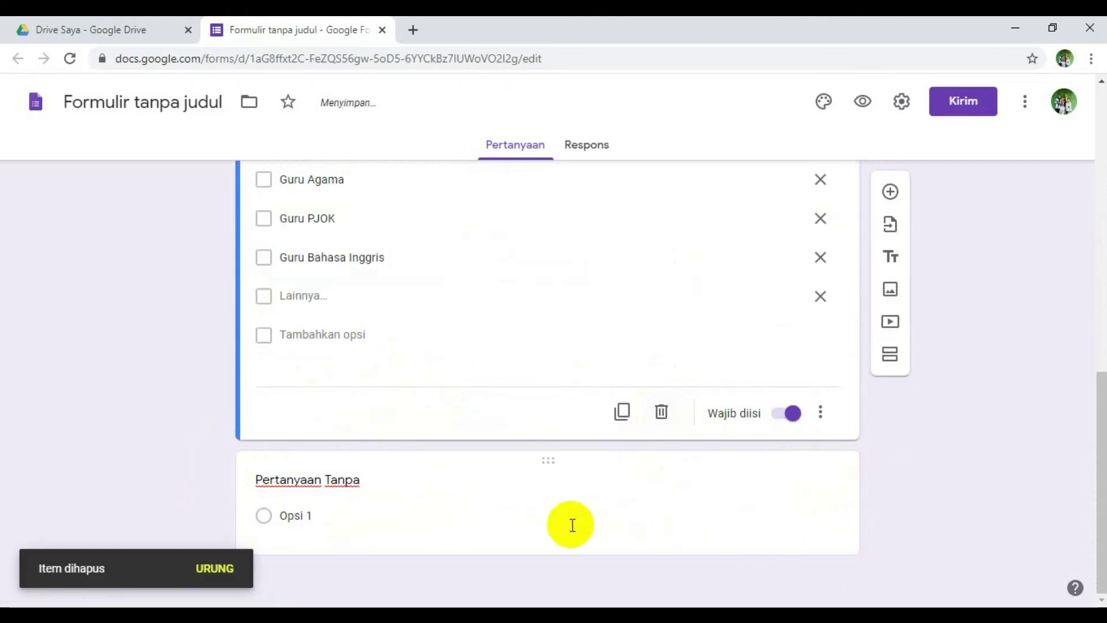
{"action": "scroll", "coordinate": [296, 349], "scroll_direction": "up", "scroll_amount": 10}
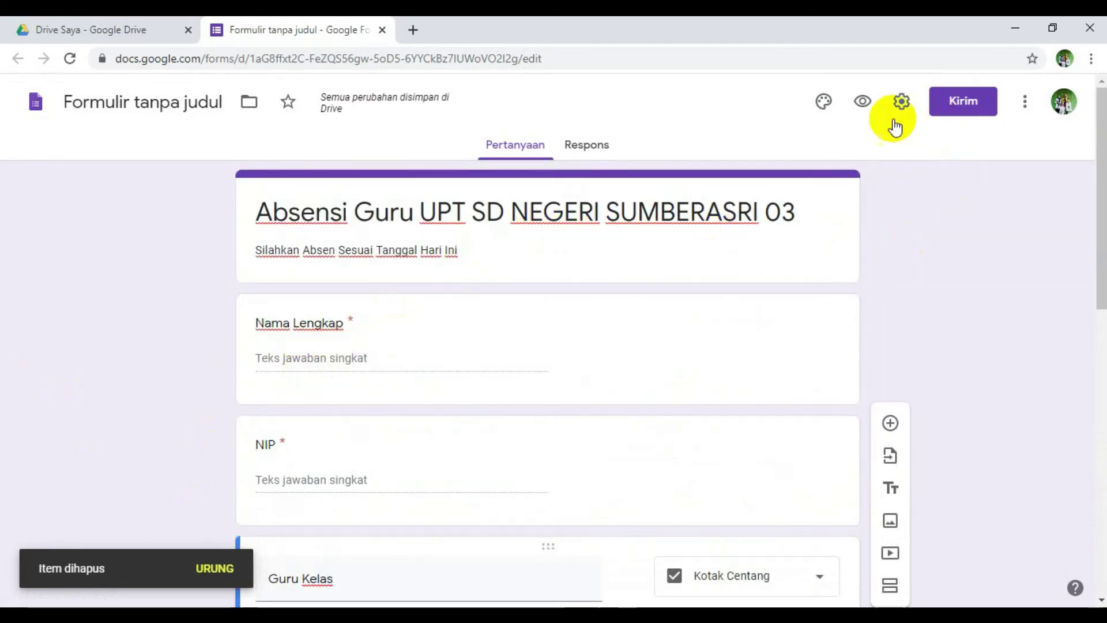
- Open the Pratinjau preview of the attendance form and scroll through its questions
{"action": "left_click", "coordinate": [861, 101]}
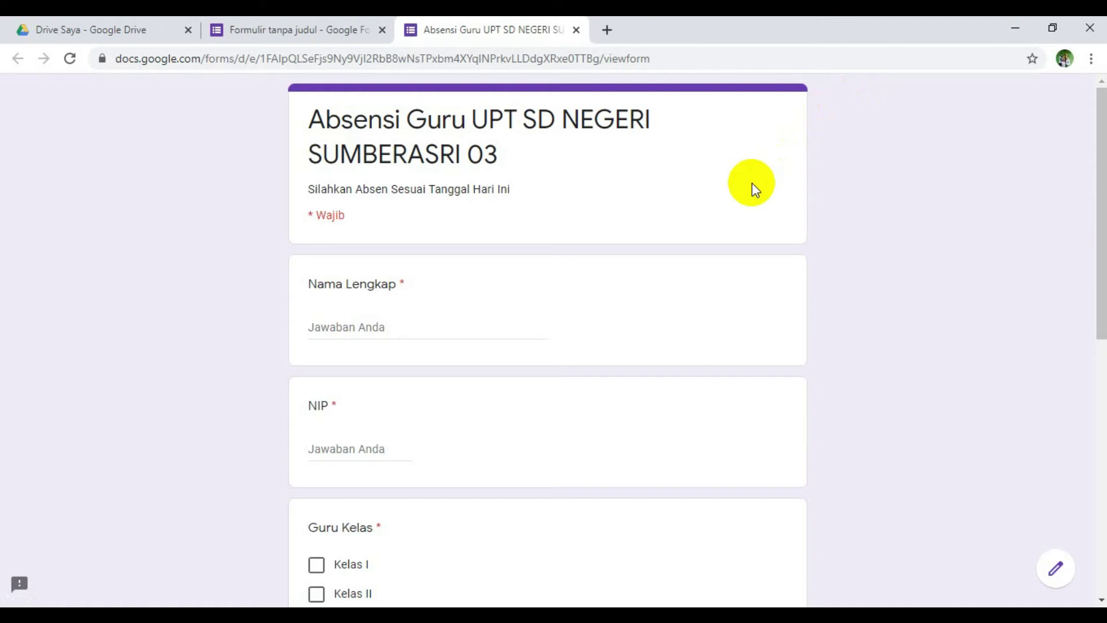
{"action": "scroll", "coordinate": [752, 182], "scroll_direction": "down", "scroll_amount": 10}
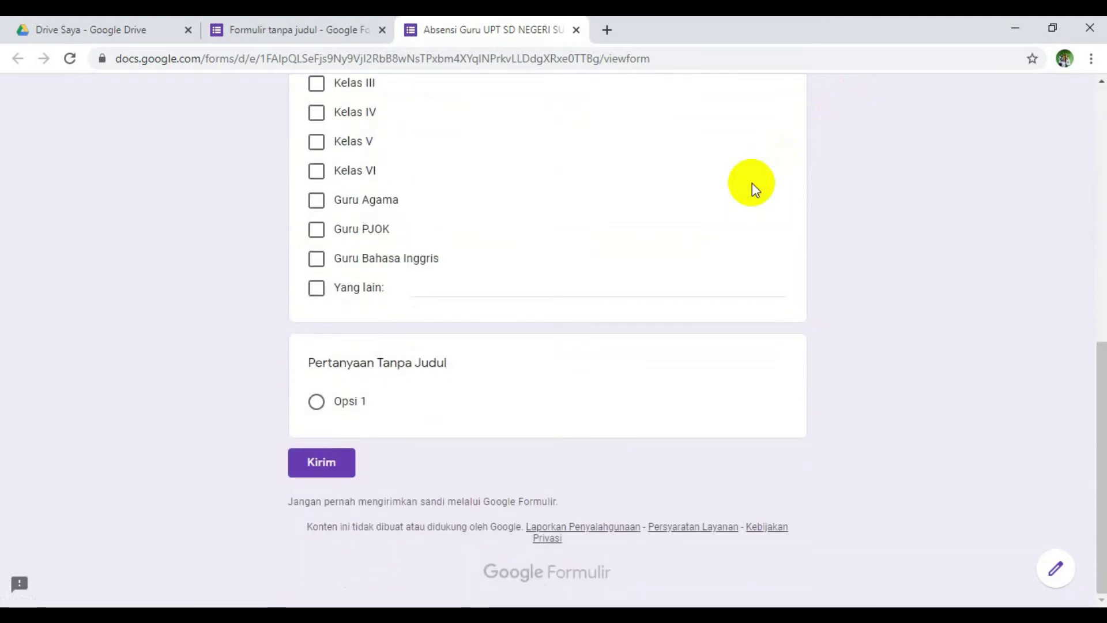
{"action": "scroll", "coordinate": [751, 182], "scroll_direction": "up", "scroll_amount": 9}
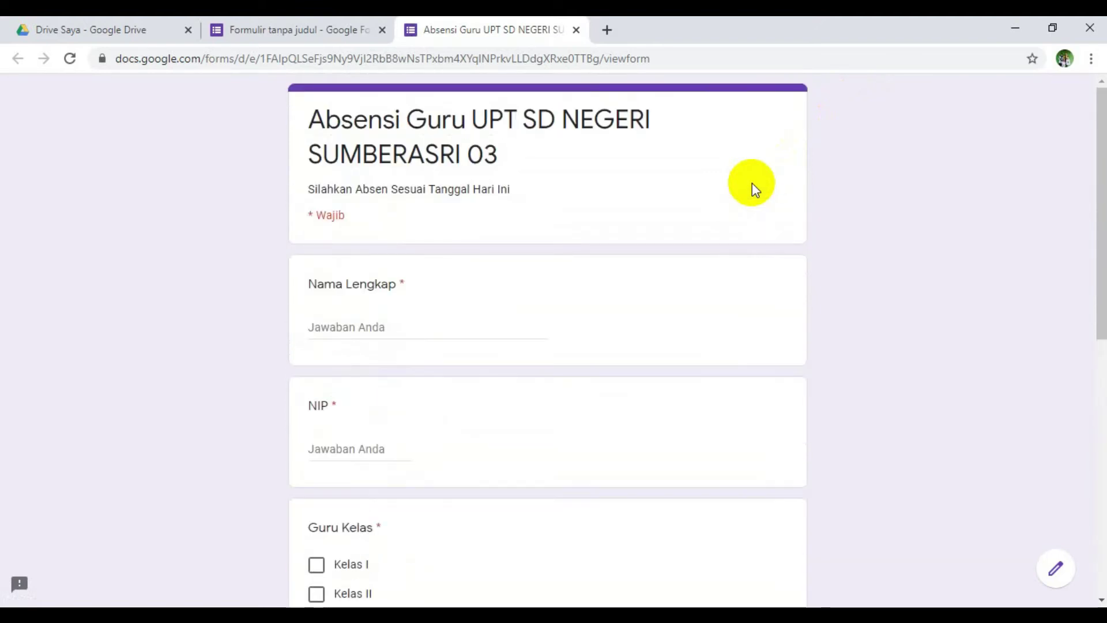
{"action": "scroll", "coordinate": [752, 182], "scroll_direction": "down", "scroll_amount": 10}
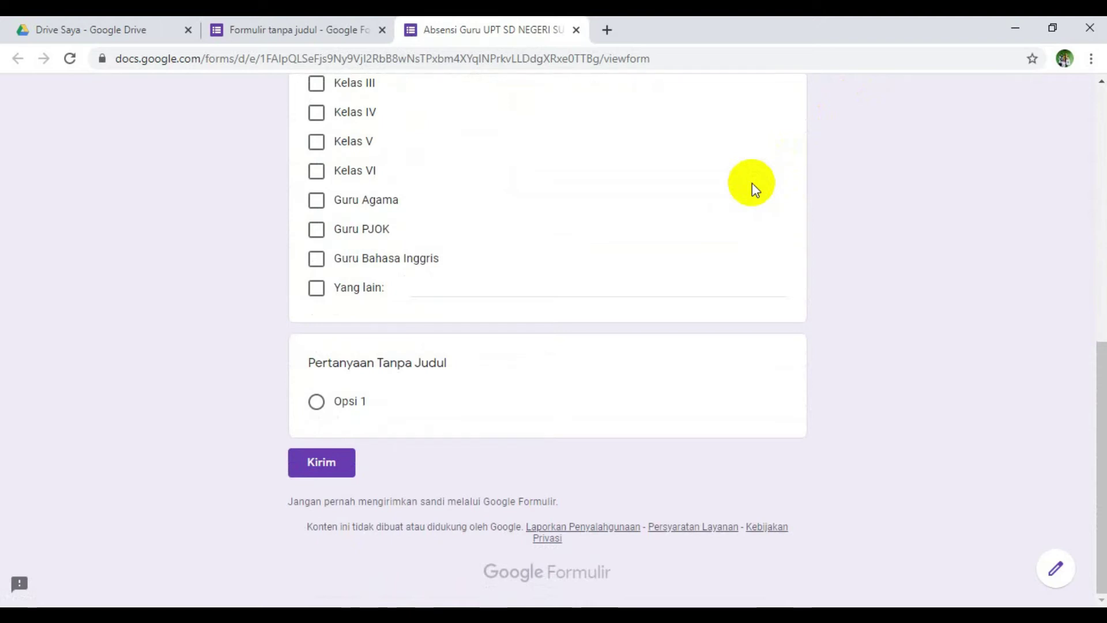
{"action": "scroll", "coordinate": [751, 182], "scroll_direction": "up", "scroll_amount": 2}
{"action": "scroll", "coordinate": [752, 183], "scroll_direction": "up", "scroll_amount": 8}
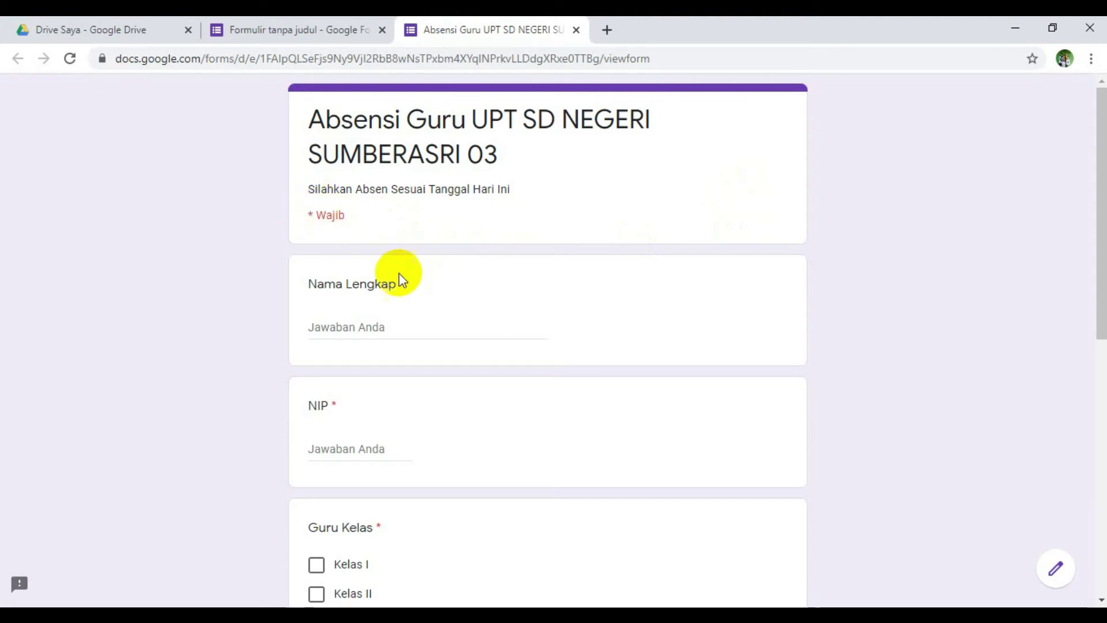
{"action": "scroll", "coordinate": [434, 290], "scroll_direction": "down", "scroll_amount": 4}
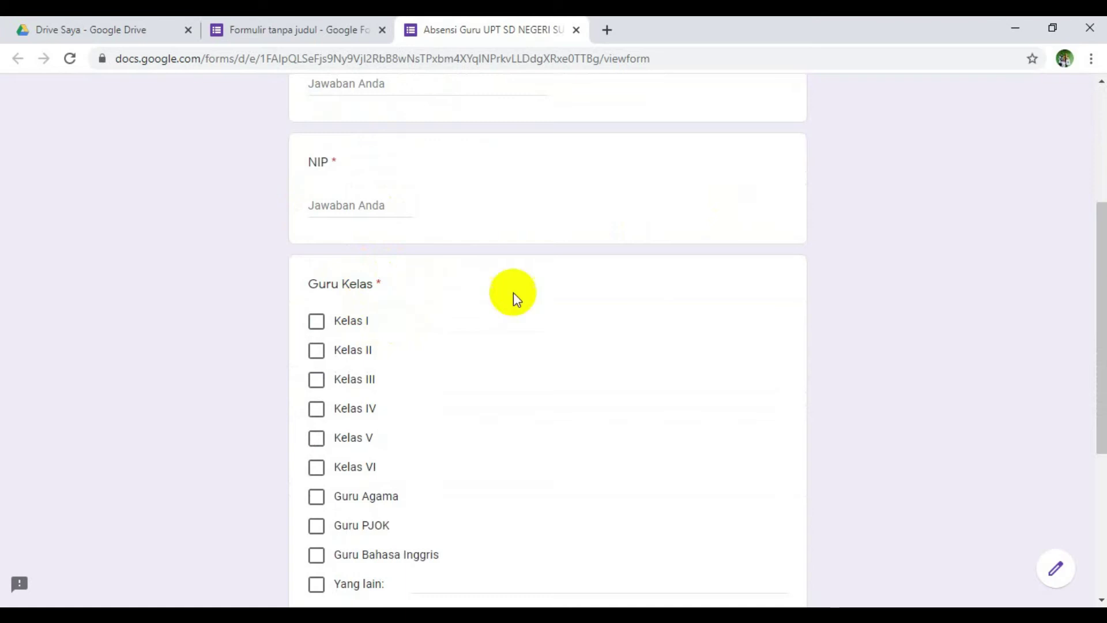
{"action": "scroll", "coordinate": [517, 294], "scroll_direction": "down", "scroll_amount": 5}
{"action": "scroll", "coordinate": [519, 192], "scroll_direction": "up", "scroll_amount": 2}
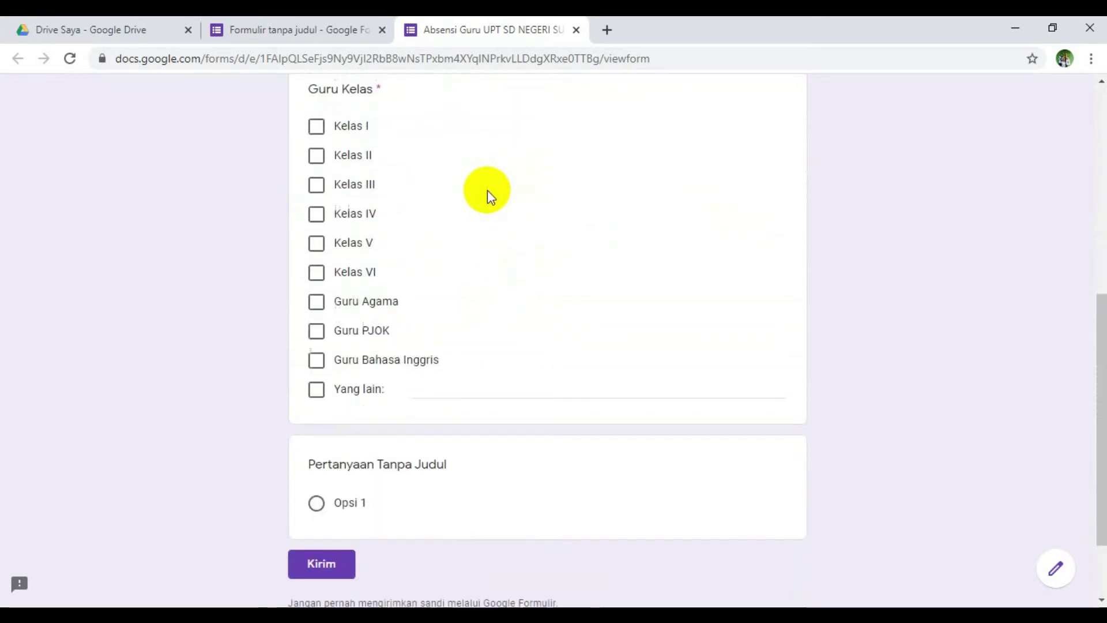
{"action": "scroll", "coordinate": [487, 189], "scroll_direction": "up", "scroll_amount": 7}
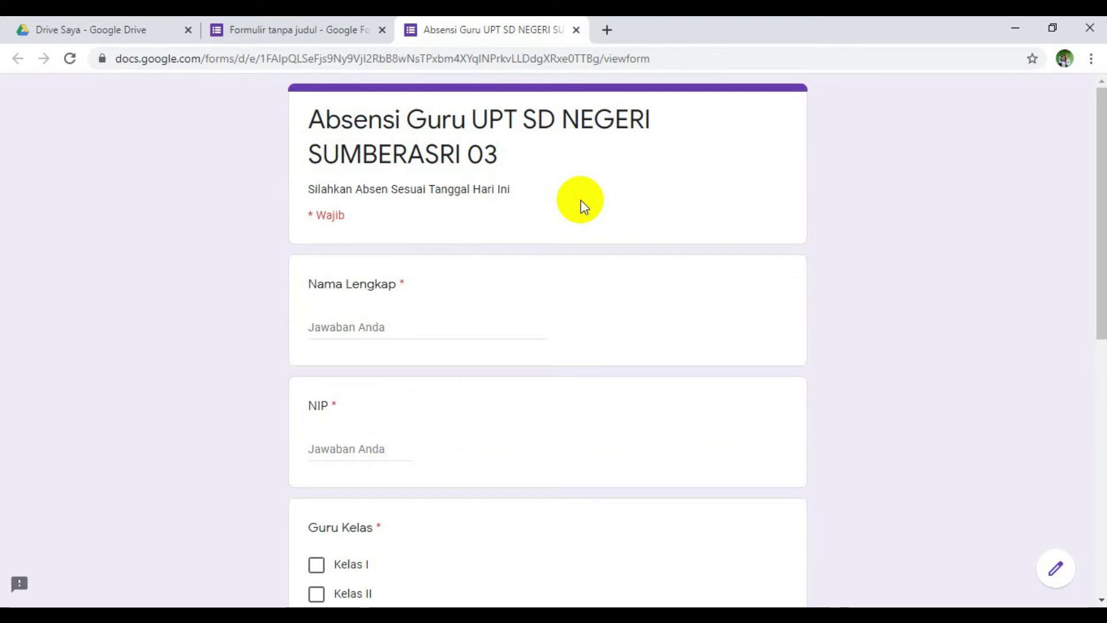
{"action": "scroll", "coordinate": [580, 200], "scroll_direction": "down", "scroll_amount": 7}
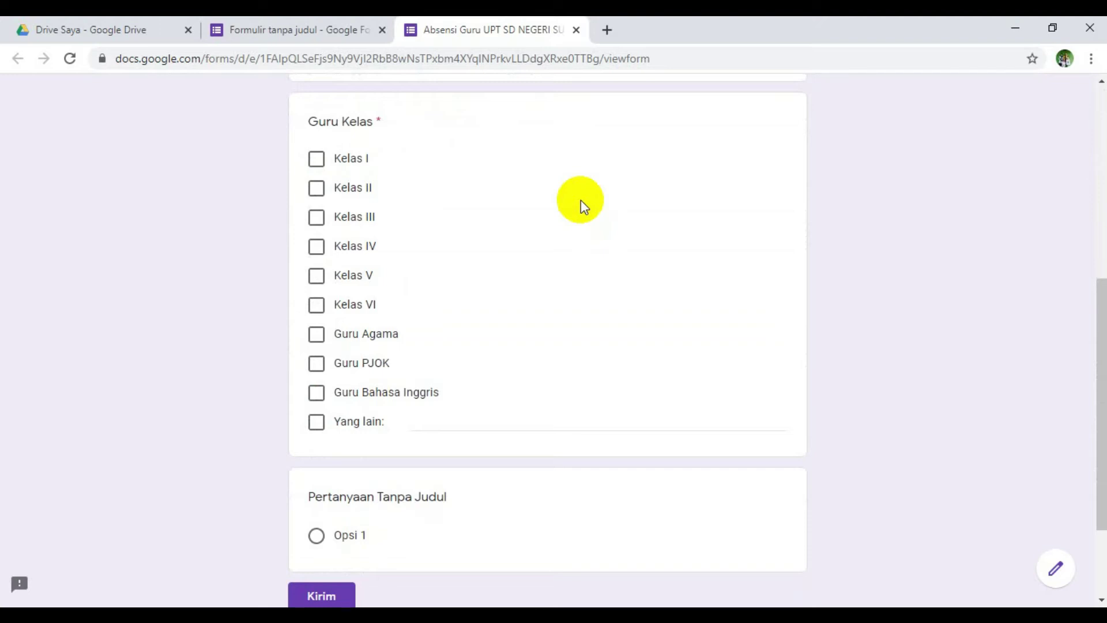
{"action": "scroll", "coordinate": [580, 199], "scroll_direction": "up", "scroll_amount": 7}
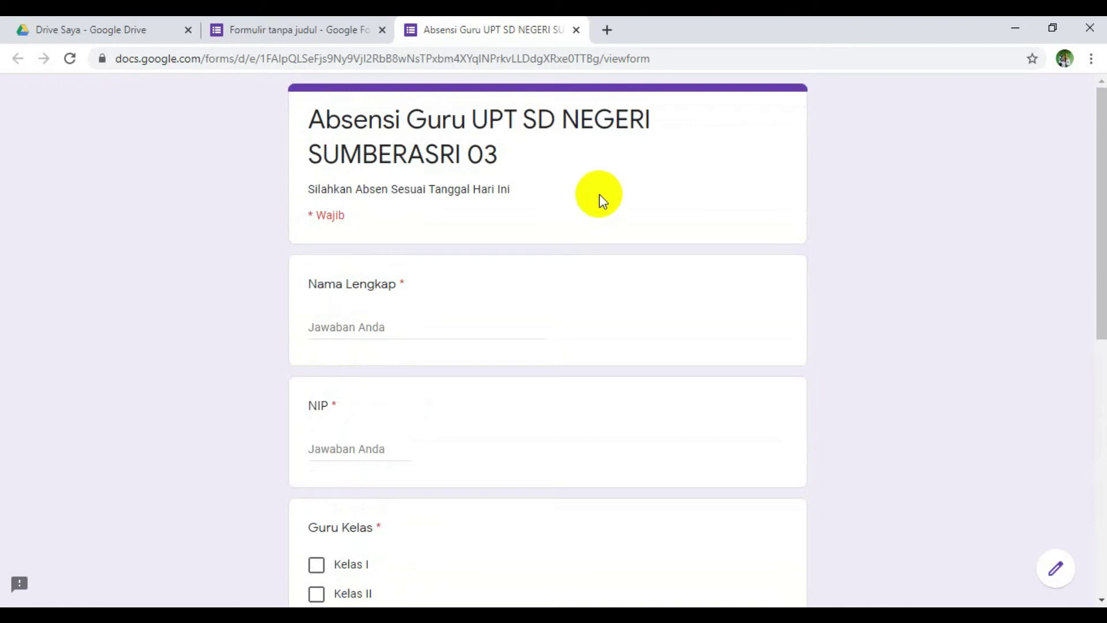
- Back in the editor, copy the form's respondent link from the Kirim formulir link tab
{"action": "left_click", "coordinate": [286, 22]}
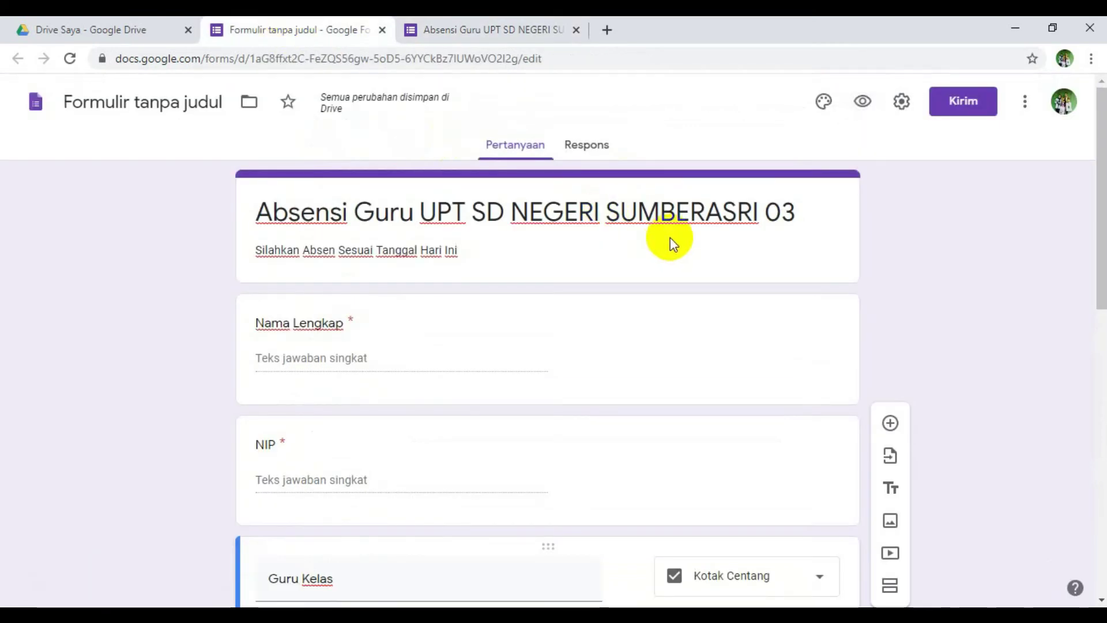
{"action": "scroll", "coordinate": [670, 238], "scroll_direction": "down", "scroll_amount": 12}
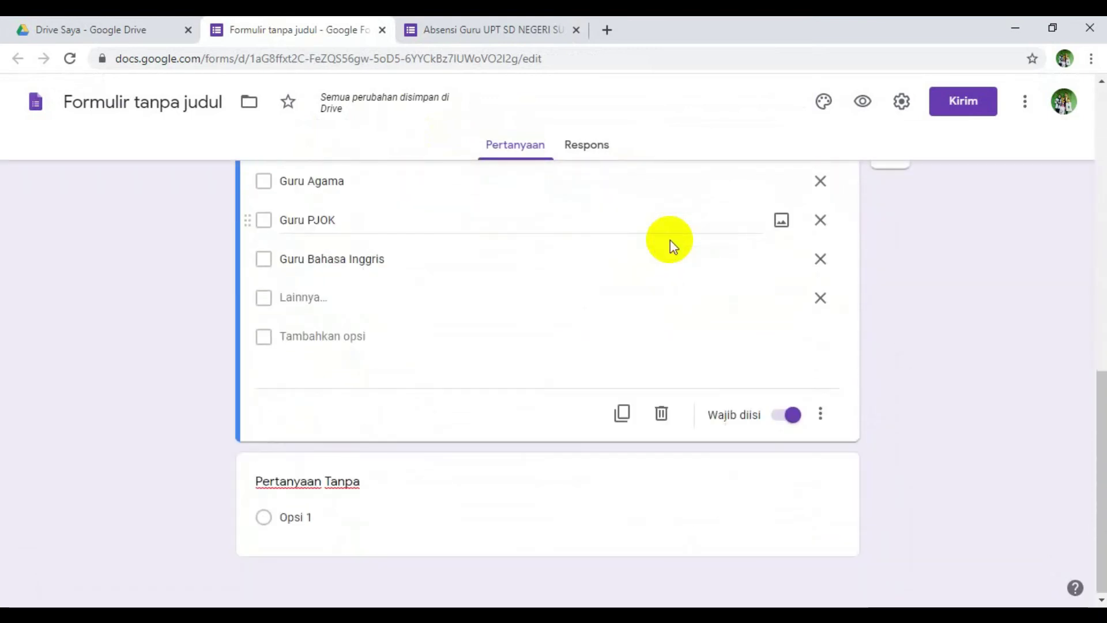
{"action": "scroll", "coordinate": [669, 240], "scroll_direction": "up", "scroll_amount": 10}
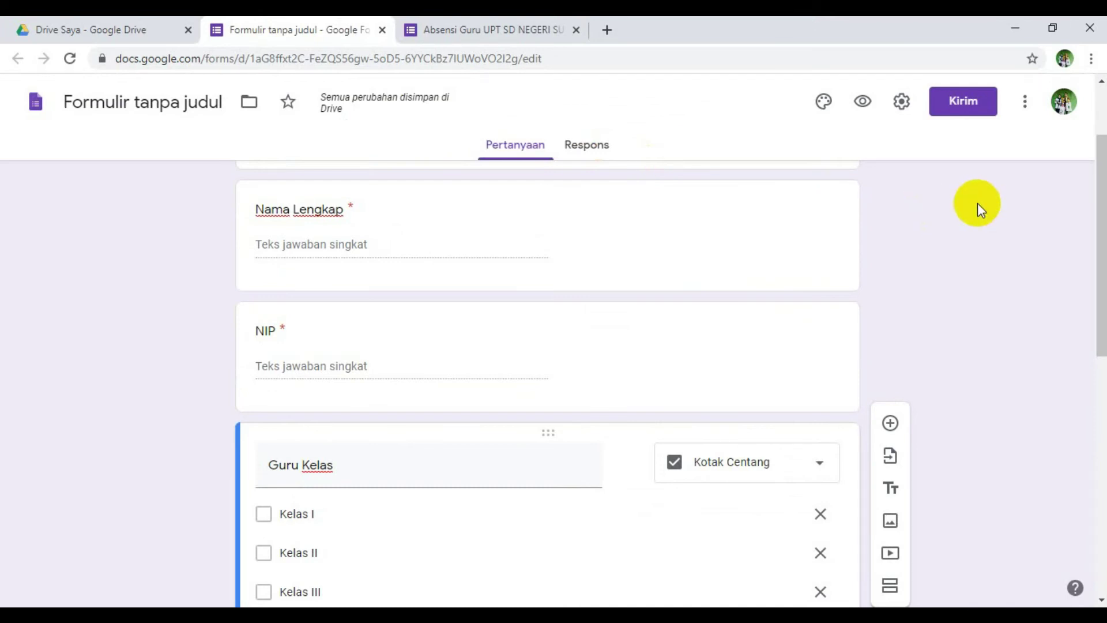
{"action": "scroll", "coordinate": [977, 243], "scroll_direction": "down", "scroll_amount": 3}
{"action": "scroll", "coordinate": [977, 243], "scroll_direction": "up", "scroll_amount": 5}
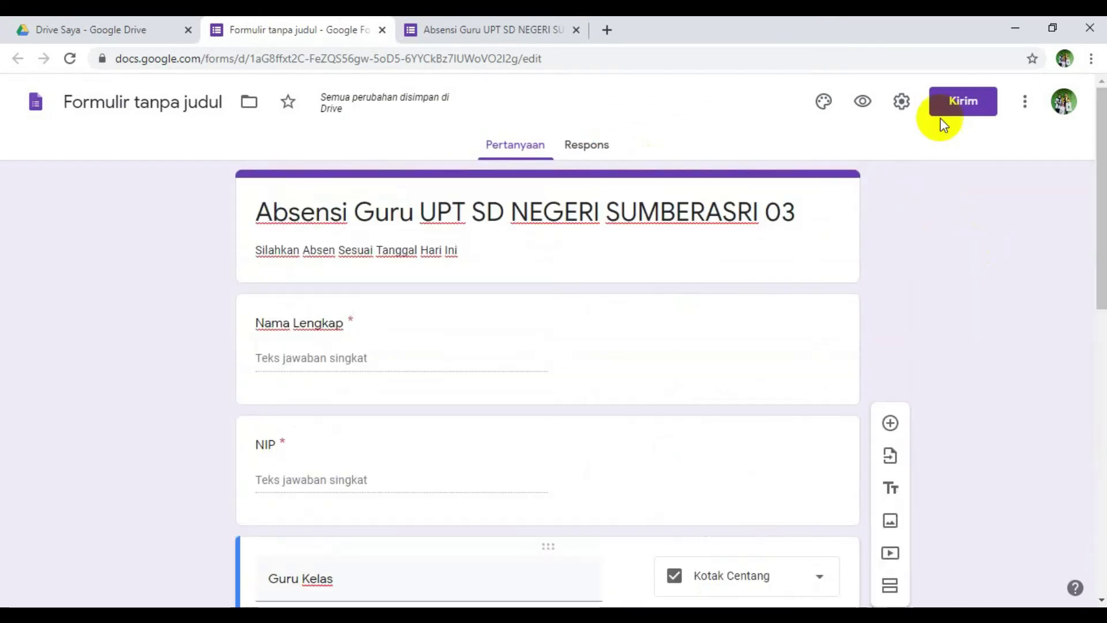
{"action": "left_click", "coordinate": [962, 104]}
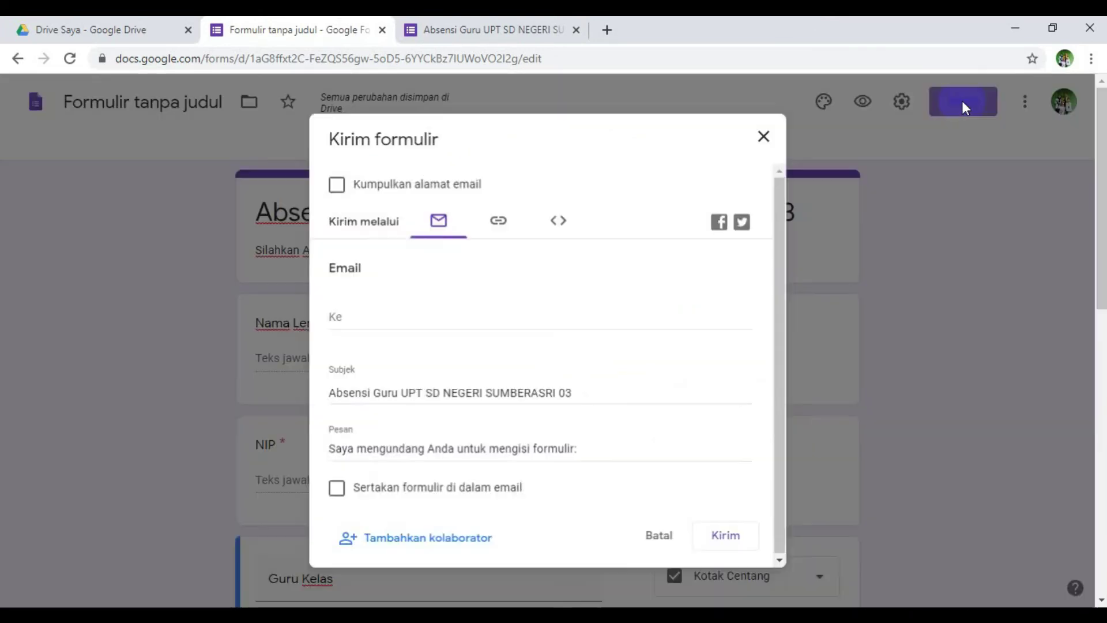
{"action": "left_click", "coordinate": [375, 317]}
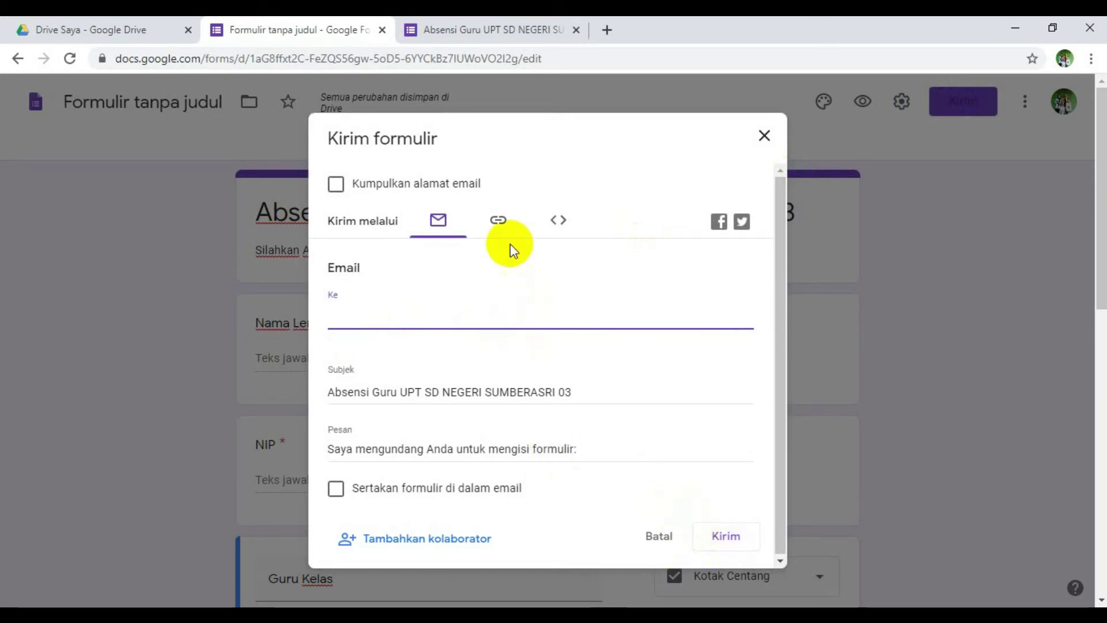
{"action": "left_click", "coordinate": [490, 221]}
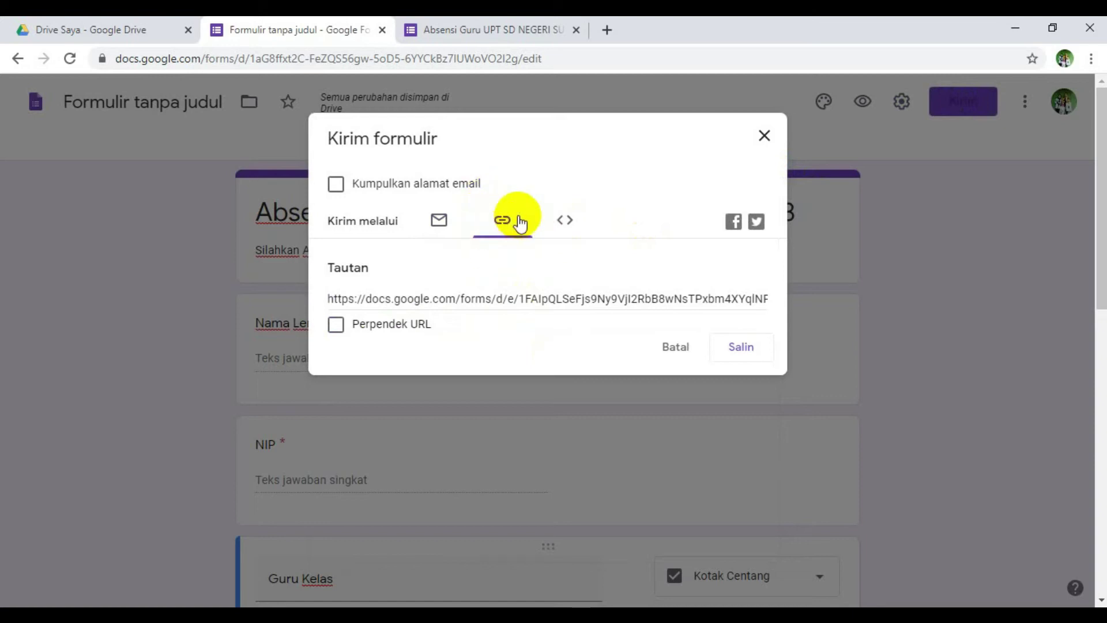
{"action": "left_click", "coordinate": [741, 344]}
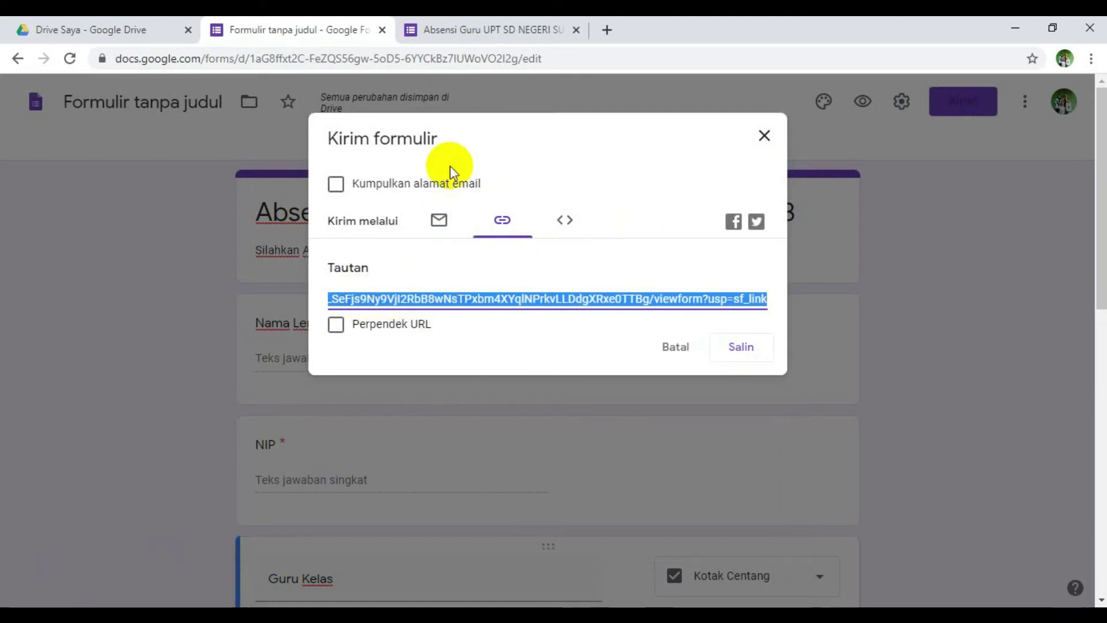
- Open WhatsApp Web in a new tab via a Google search for 'whatsapp web'
{"action": "left_click", "coordinate": [608, 29]}
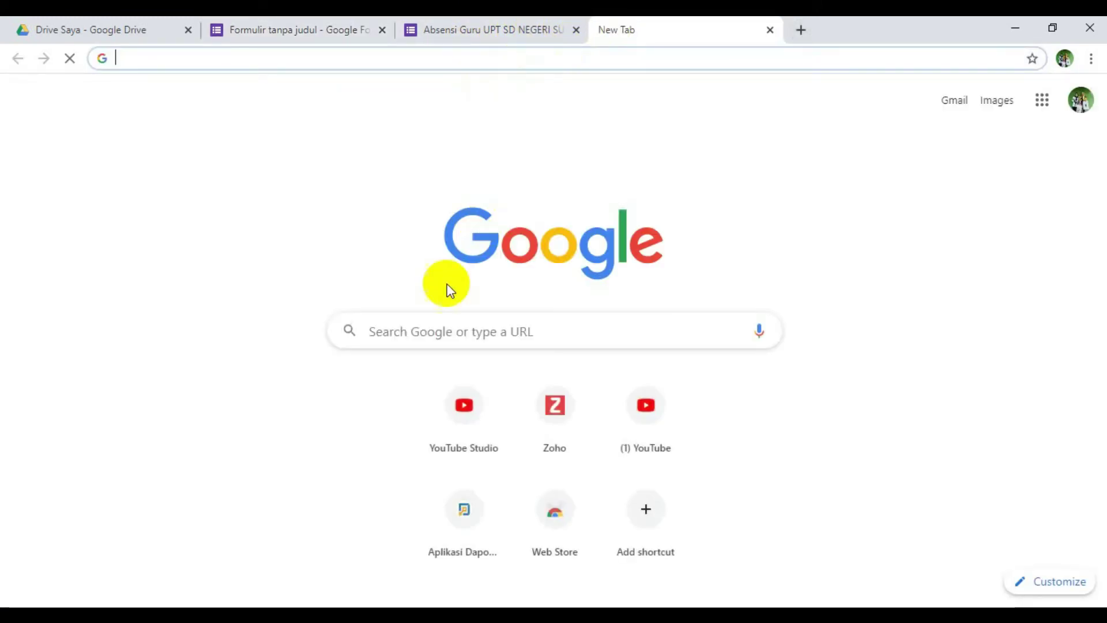
{"action": "left_click", "coordinate": [436, 332]}
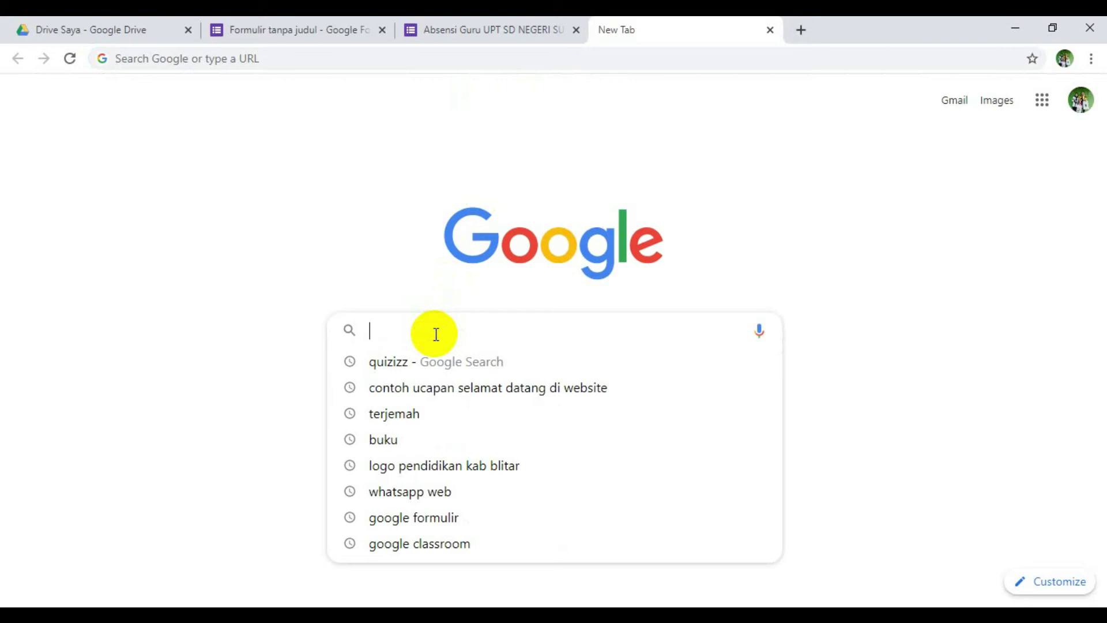
{"action": "left_click", "coordinate": [377, 495]}
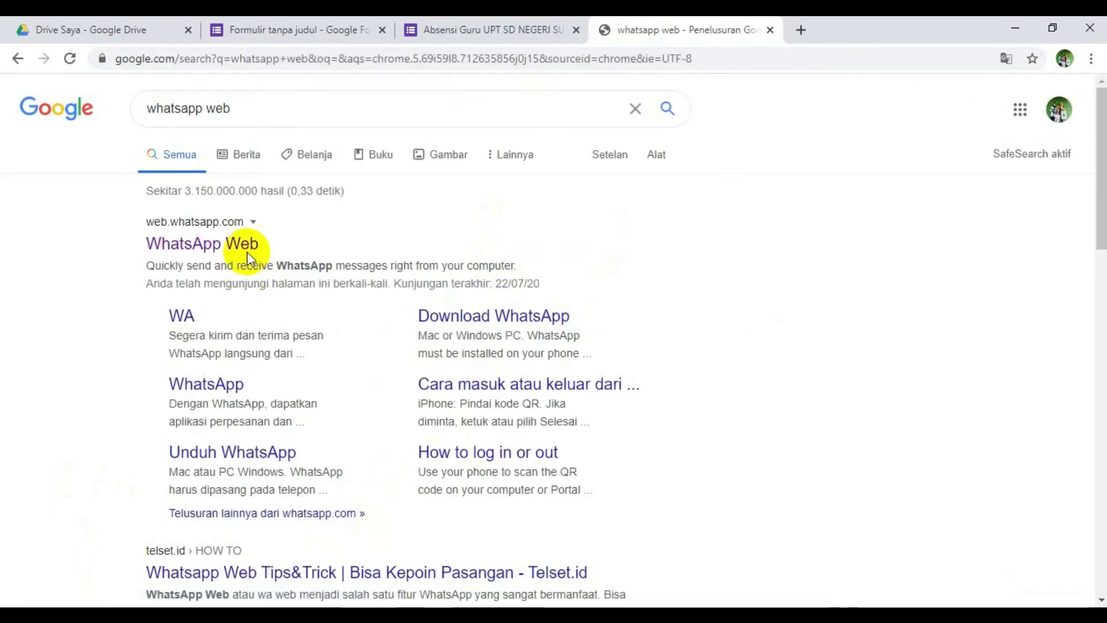
{"action": "left_click", "coordinate": [238, 249]}
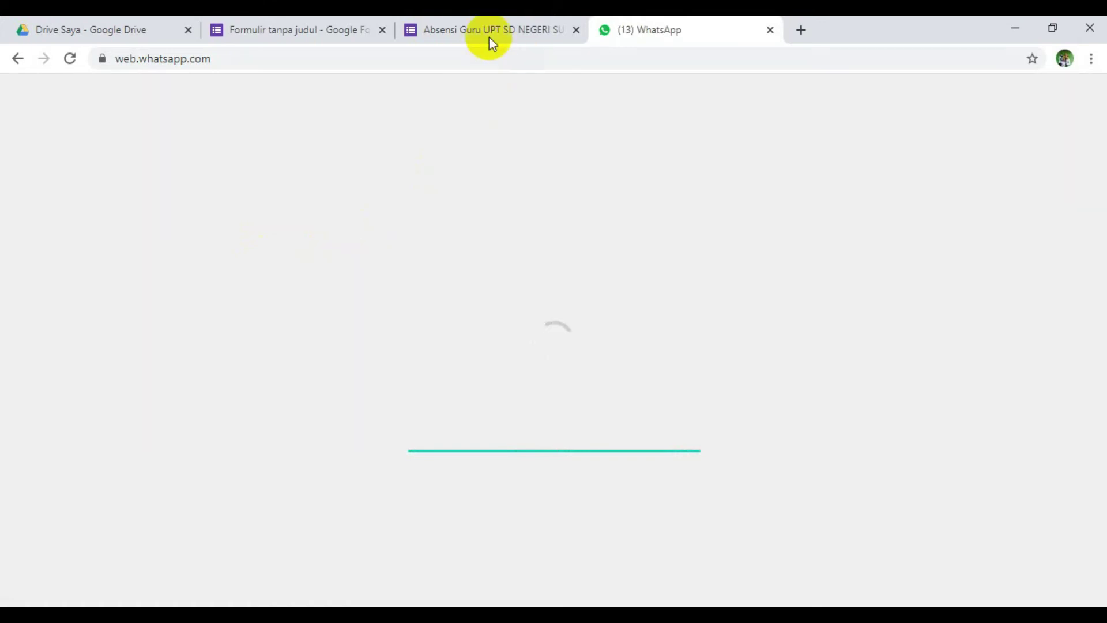
- Return to the loaded WhatsApp Web tab and scroll through the chat list
{"action": "left_click", "coordinate": [487, 20]}
{"action": "left_click", "coordinate": [664, 24]}
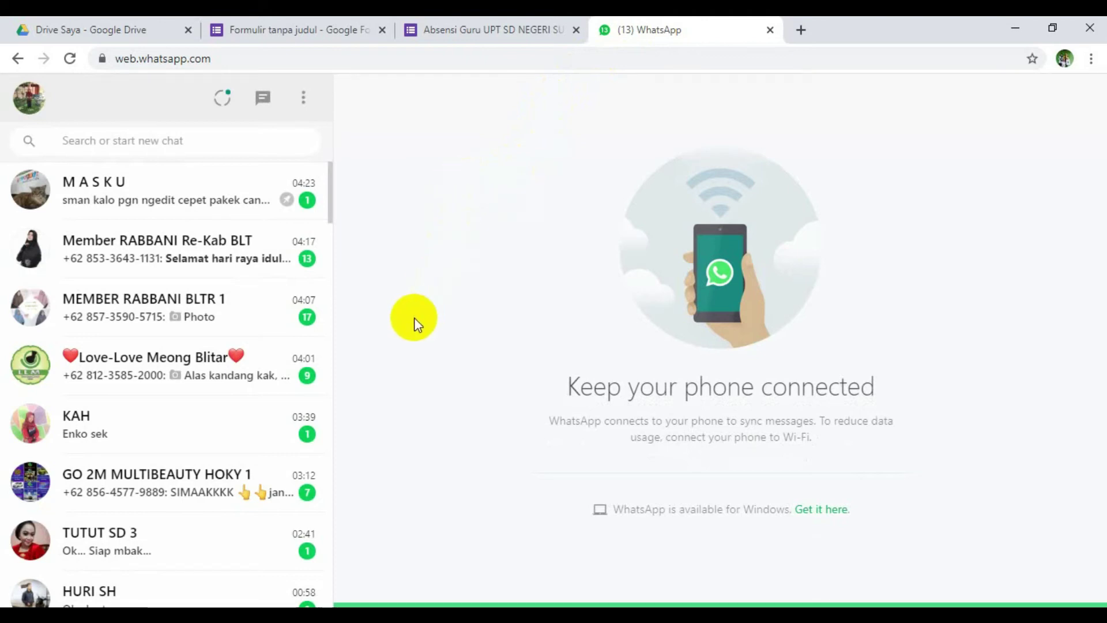
{"action": "scroll", "coordinate": [285, 321], "scroll_direction": "down", "scroll_amount": 5}
{"action": "scroll", "coordinate": [284, 327], "scroll_direction": "down", "scroll_amount": 5}
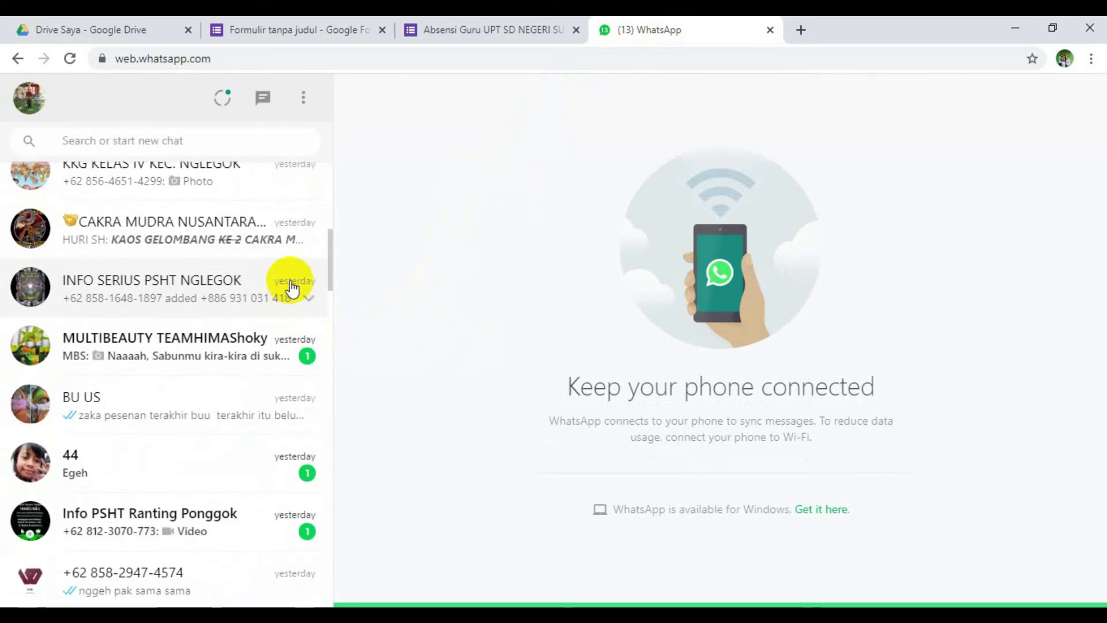
{"action": "scroll", "coordinate": [288, 287], "scroll_direction": "down", "scroll_amount": 6}
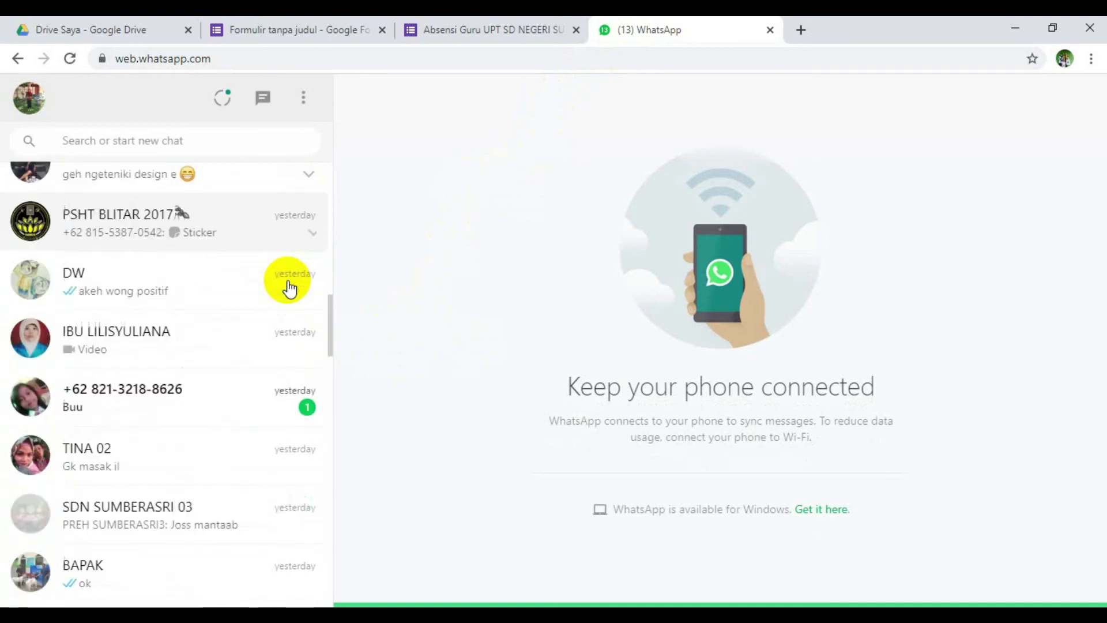
{"action": "scroll", "coordinate": [290, 288], "scroll_direction": "up", "scroll_amount": 1}
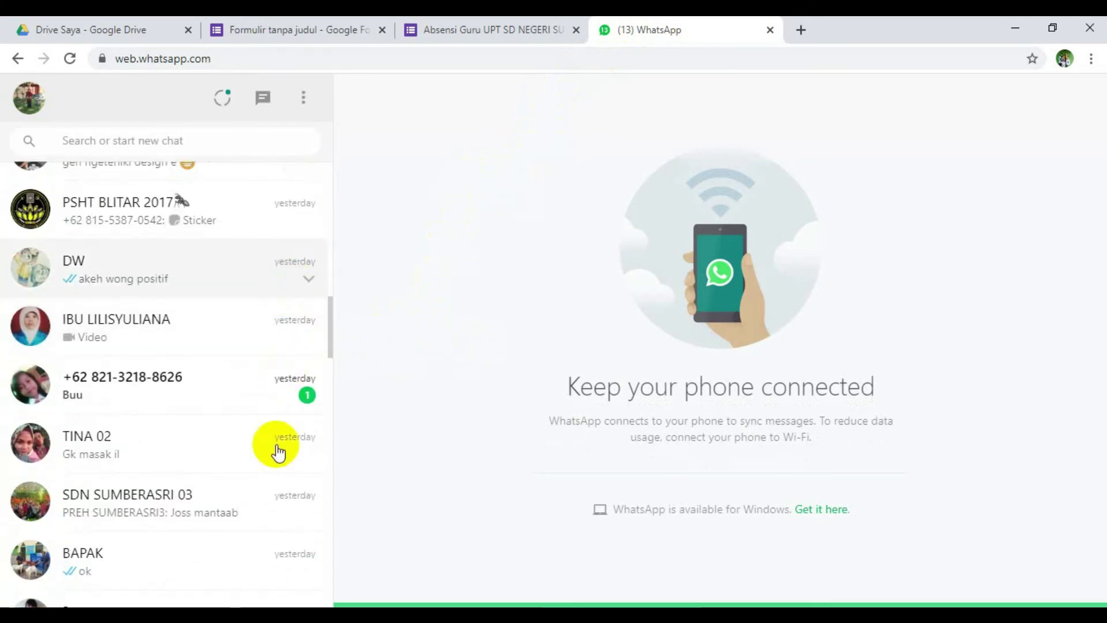
{"action": "scroll", "coordinate": [168, 500], "scroll_direction": "up", "scroll_amount": 5}
{"action": "scroll", "coordinate": [189, 458], "scroll_direction": "down", "scroll_amount": 6}
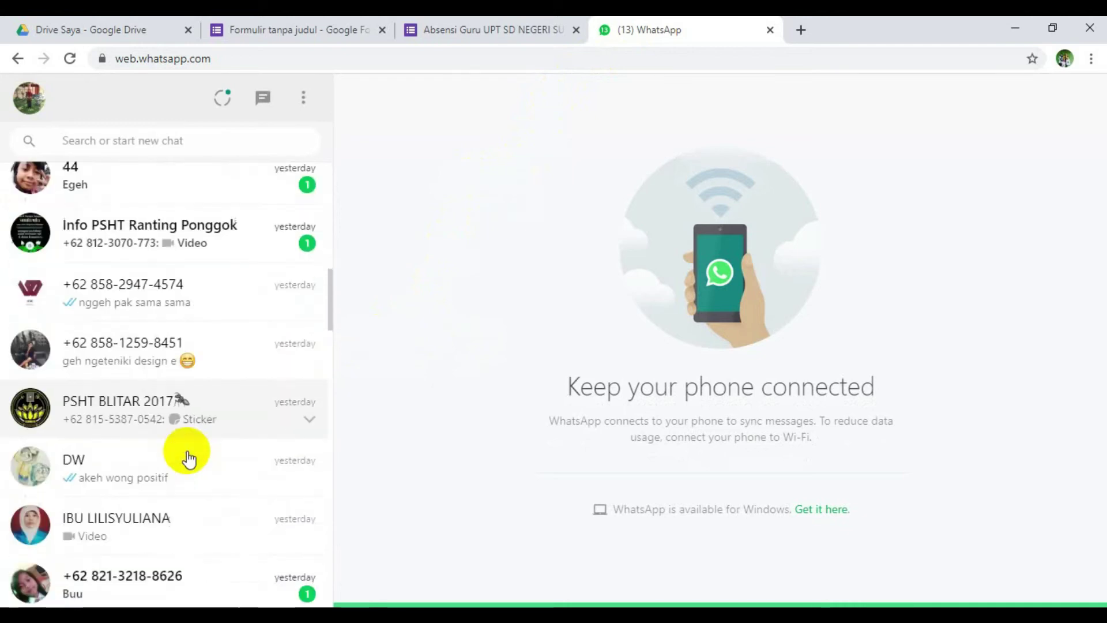
{"action": "scroll", "coordinate": [192, 428], "scroll_direction": "down", "scroll_amount": 1}
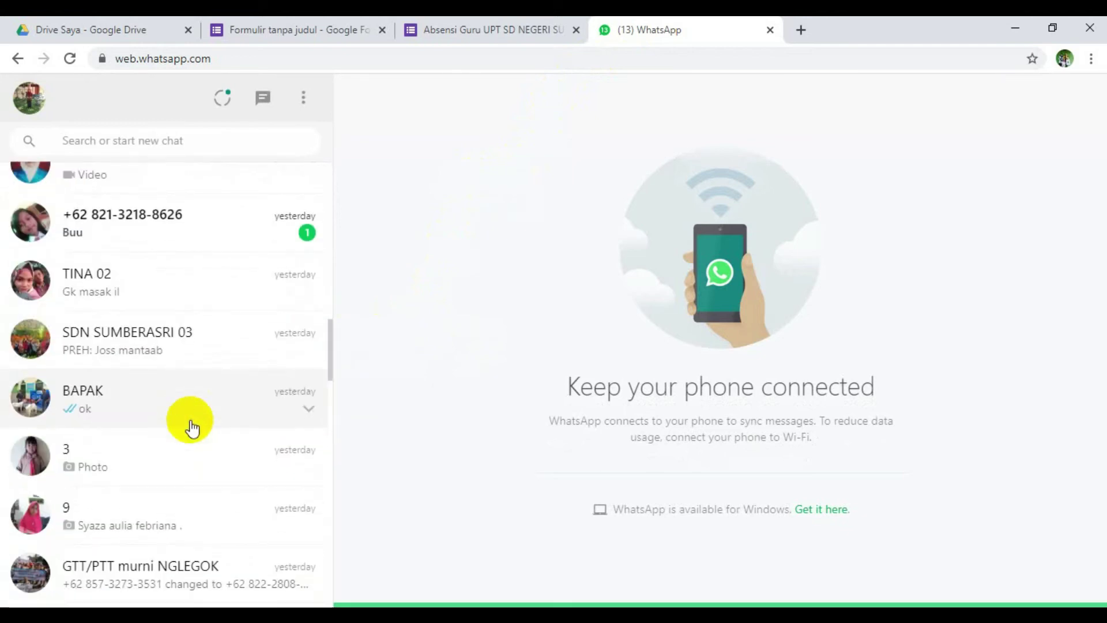
- Paste and send the form link in the SDN SUMBERASRI 03 group, then open a new tab
{"action": "left_click", "coordinate": [186, 346]}
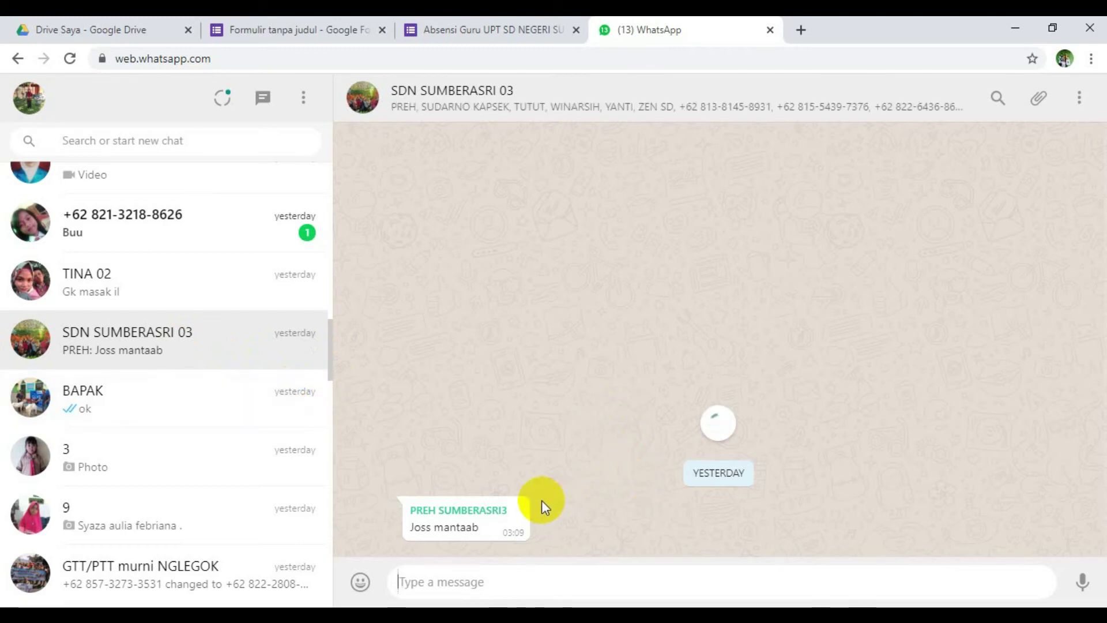
{"action": "type", "text": "https://docs.google.com/forms/d/e/1FAIpQLSeFjs9Ny9VjI2RbB8wNsTPxbm4XYqINPrkvLLDdgXRxe0TTBg/viewform?usp=sf_link"}
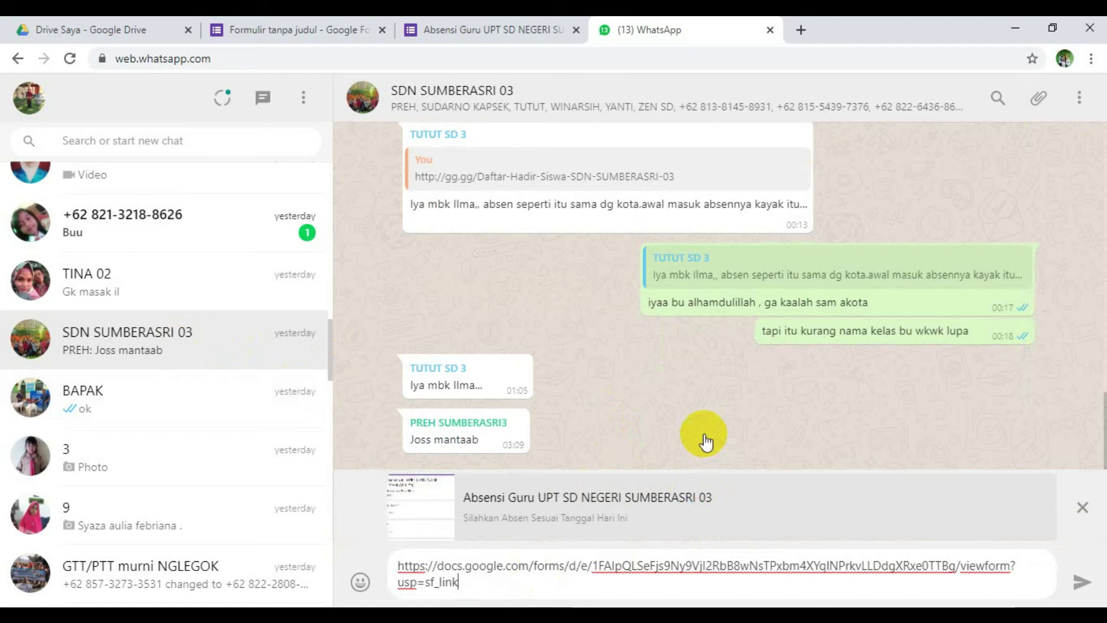
{"action": "key", "text": "Return"}
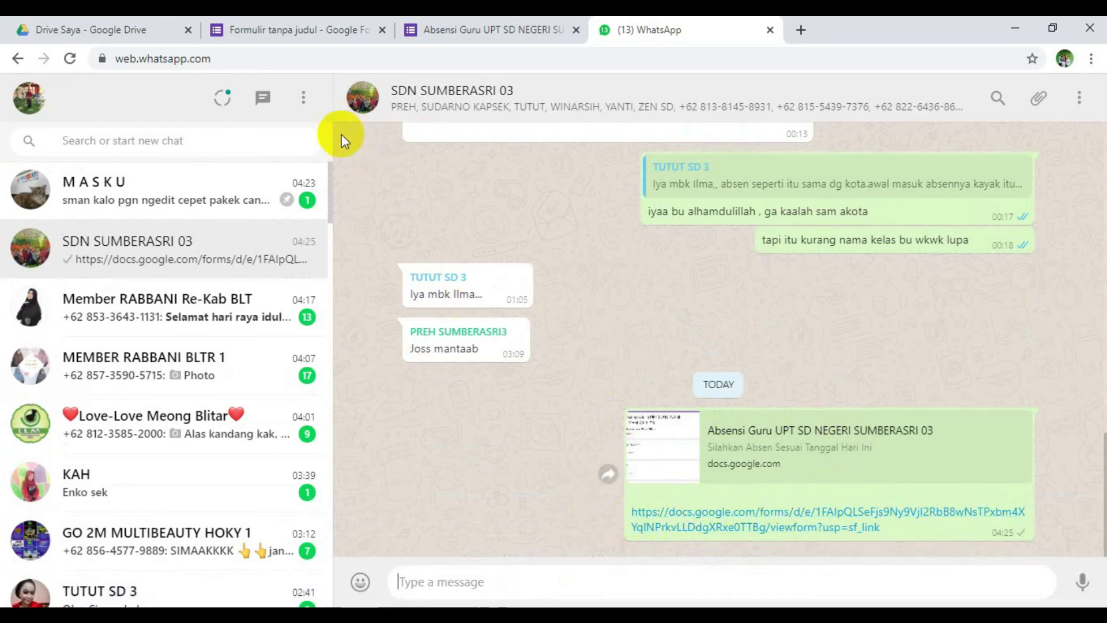
{"action": "left_click", "coordinate": [797, 29]}
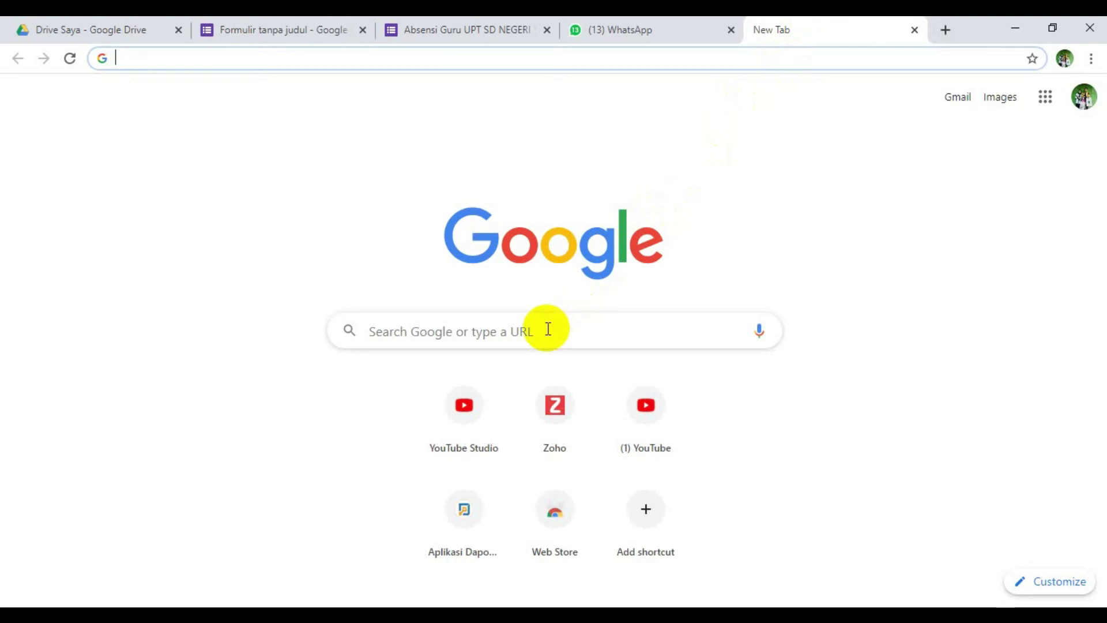
{"action": "left_click", "coordinate": [546, 329]}
- Search for gg.gg in the new tab to load the URL shortener
{"action": "left_click", "coordinate": [250, 119]}
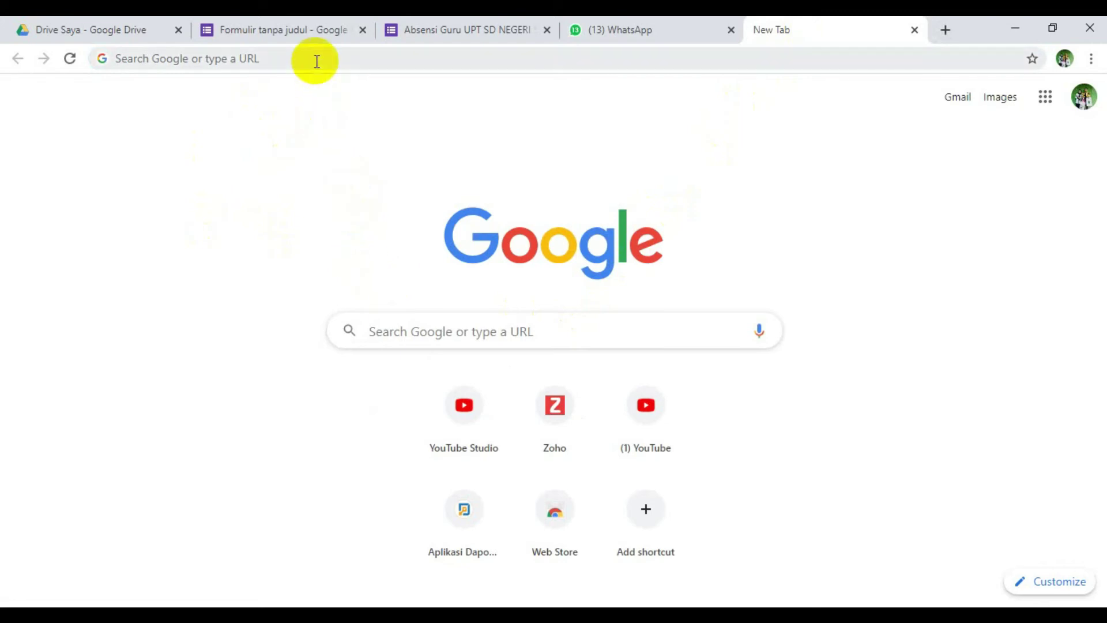
{"action": "left_click", "coordinate": [419, 334]}
{"action": "type", "text": "gg.gg"}
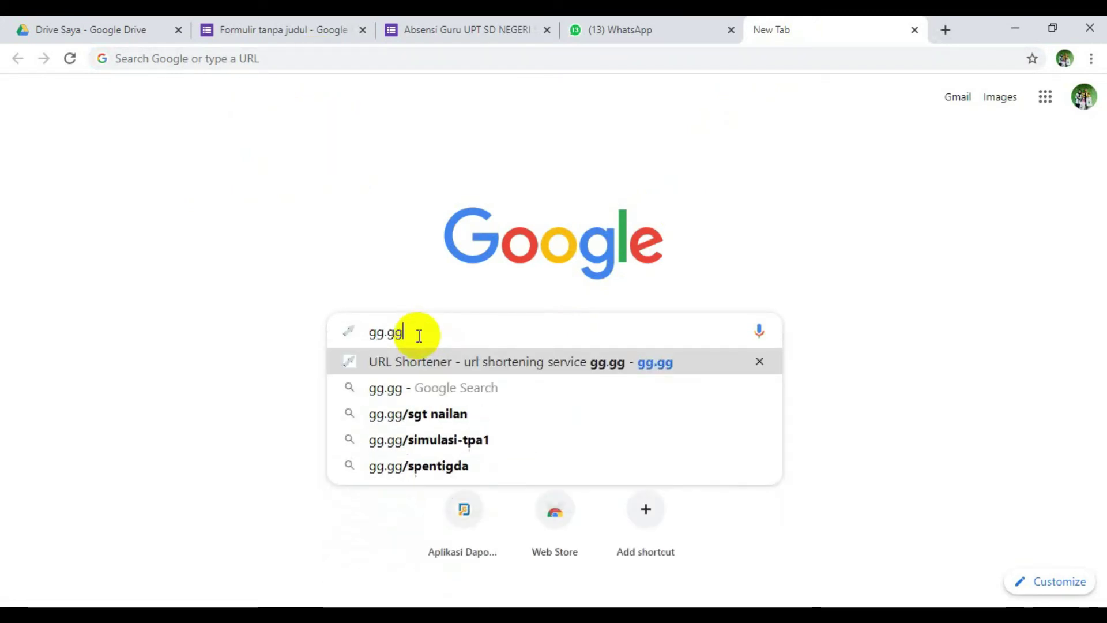
{"action": "key", "text": "Return"}
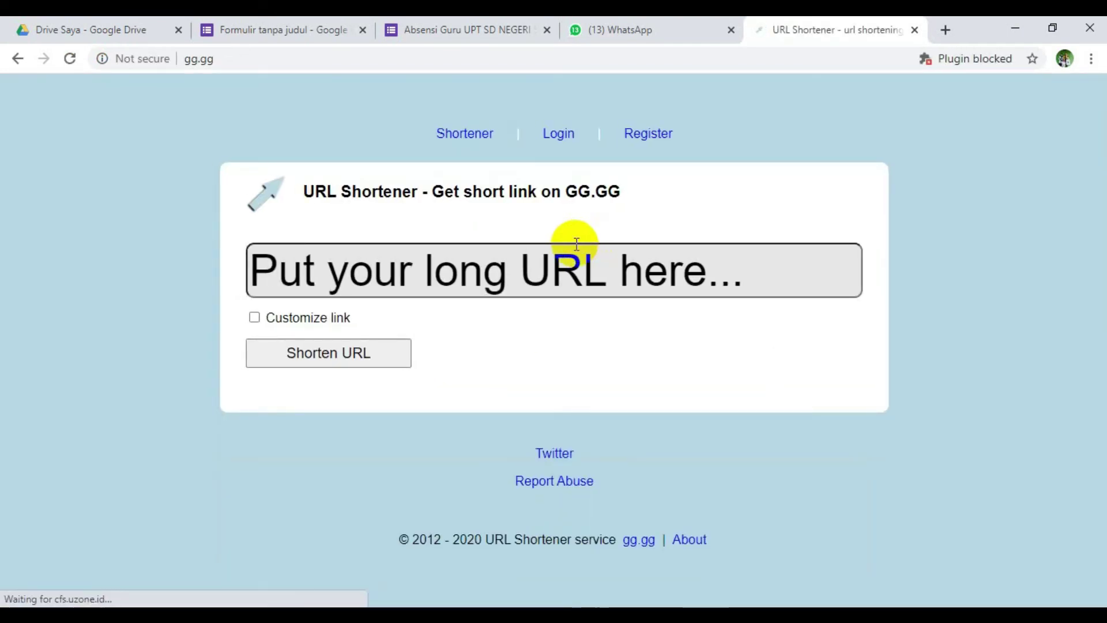
- Shorten the long form URL in gg.gg with the custom name Absen-Guru-SDN-SUMBERASRI-03
{"action": "left_click", "coordinate": [480, 271]}
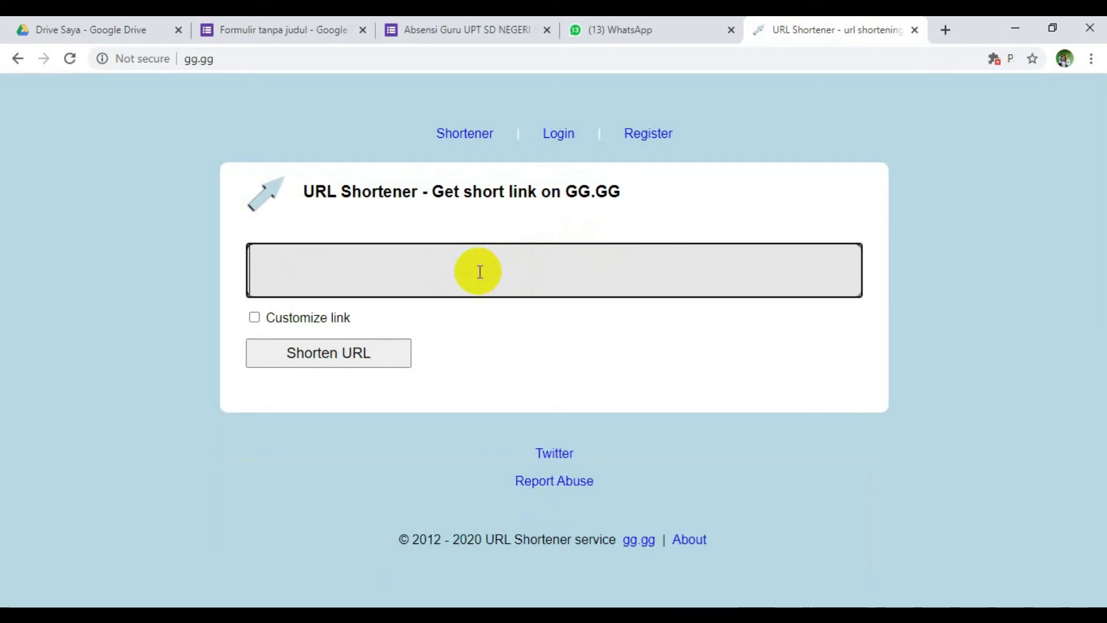
{"action": "key", "text": "ctrl+v"}
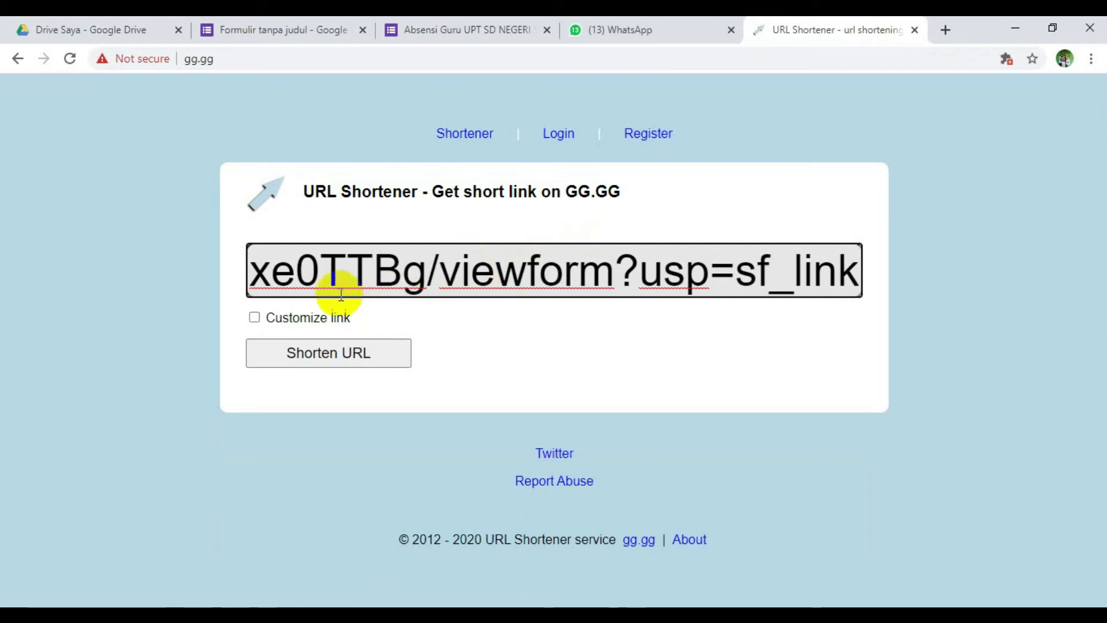
{"action": "left_click", "coordinate": [254, 318]}
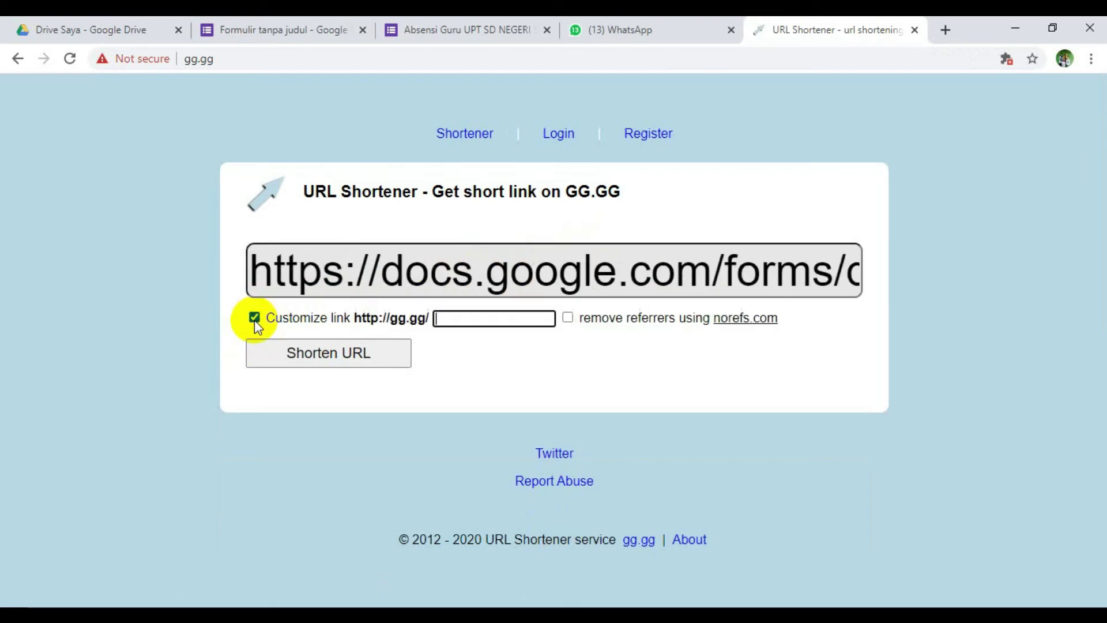
{"action": "left_click", "coordinate": [509, 321]}
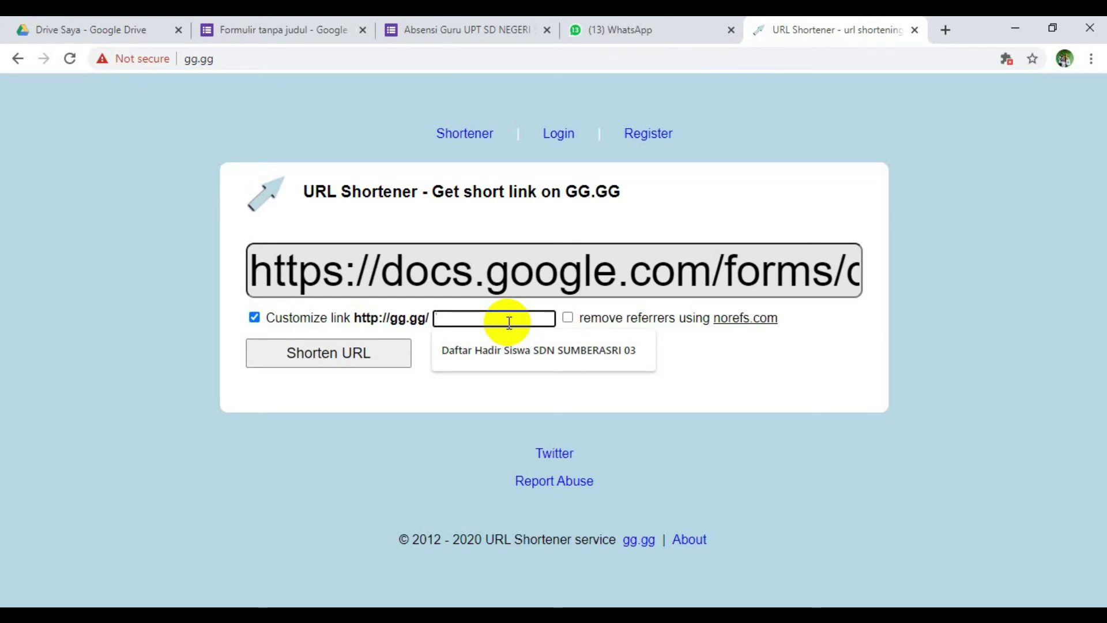
{"action": "type", "text": "A"}
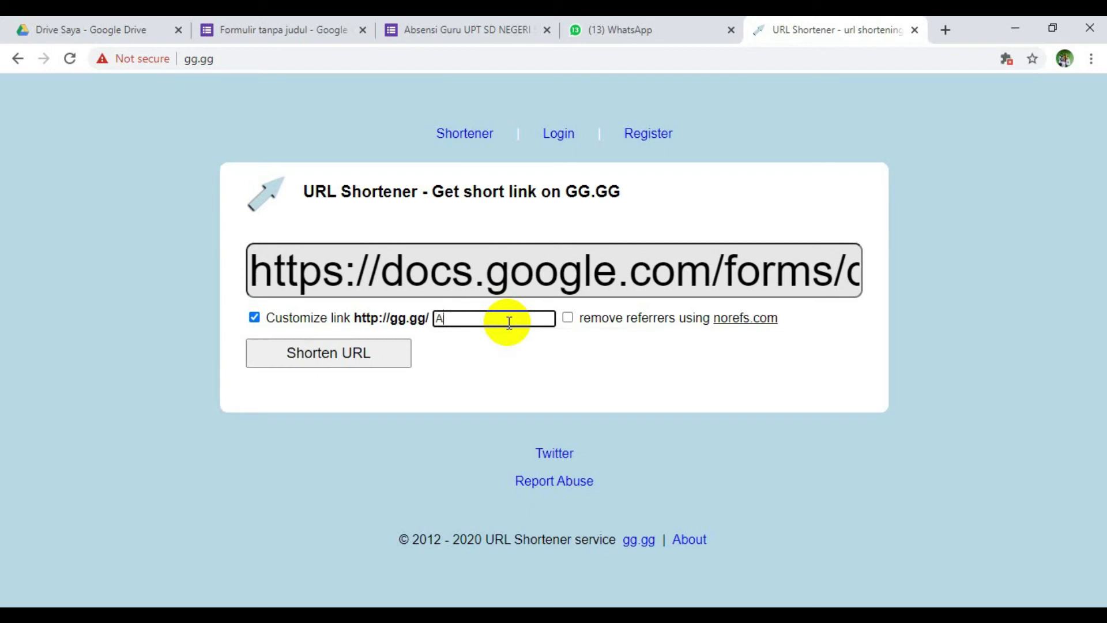
{"action": "type", "text": "Bb"}
{"action": "type", "text": "sen Gu"}
{"action": "type", "text": "ru SDN SUMBER"}
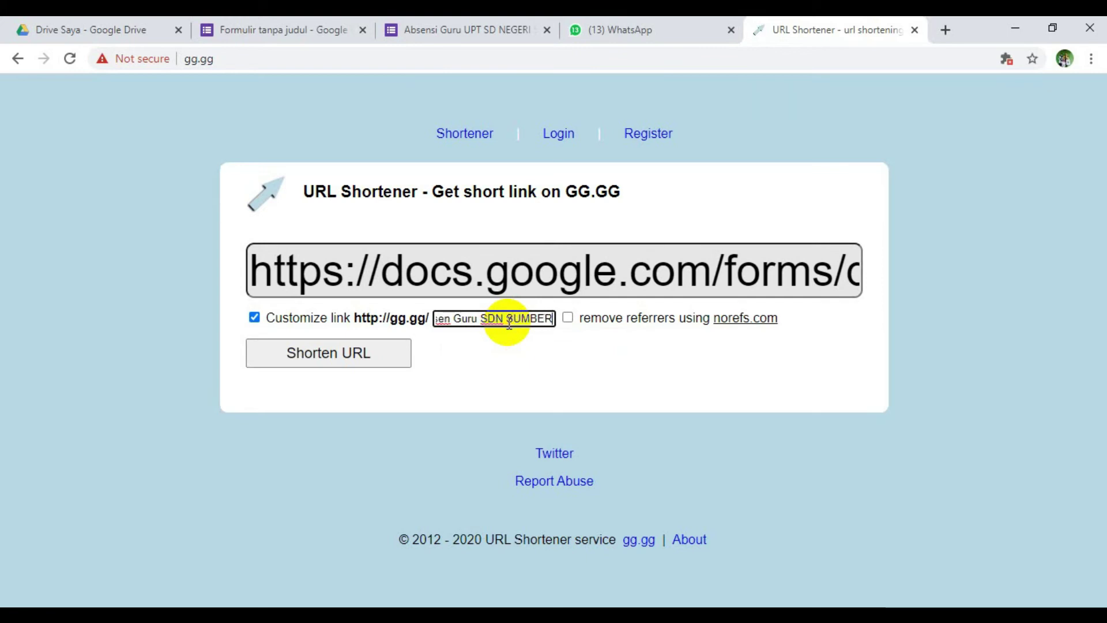
{"action": "type", "text": "ASRI 03"}
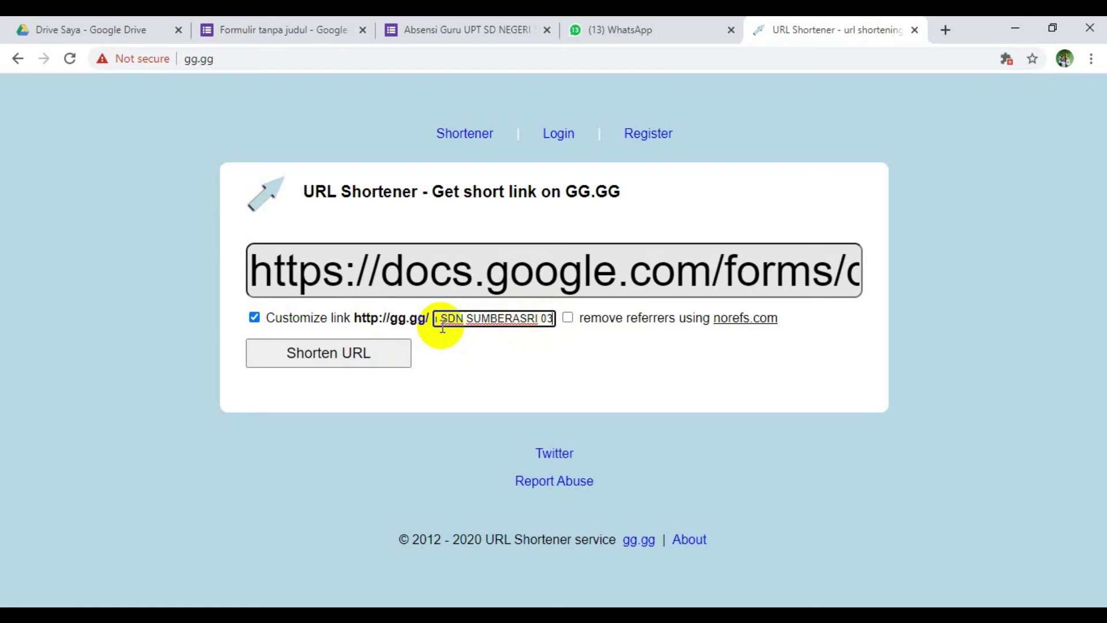
{"action": "left_click", "coordinate": [326, 353]}
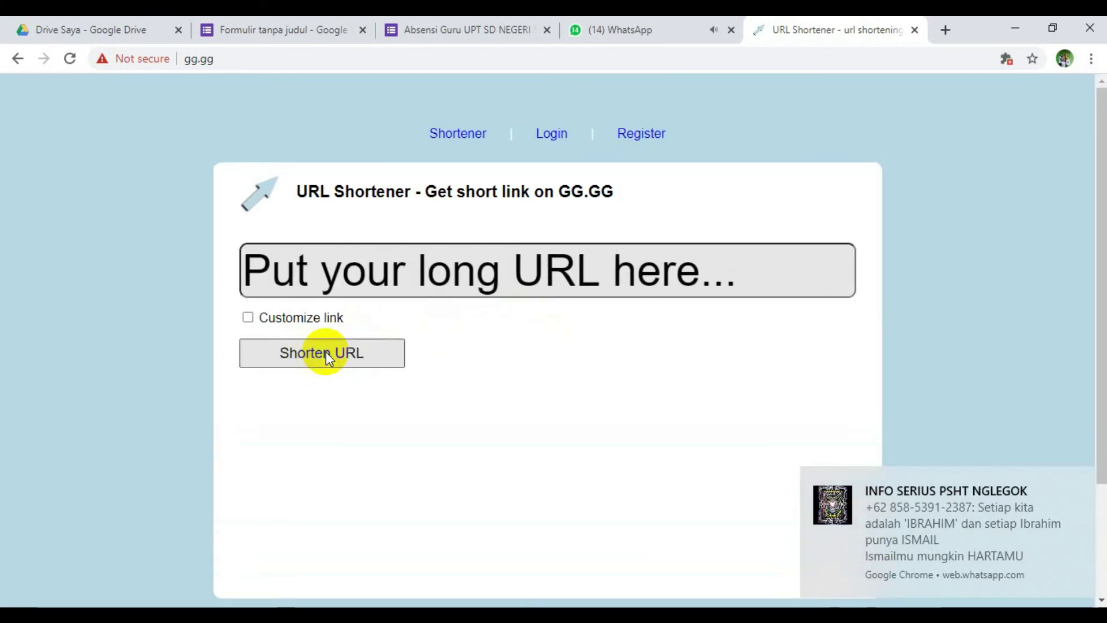
{"action": "scroll", "coordinate": [384, 353], "scroll_direction": "down", "scroll_amount": 3}
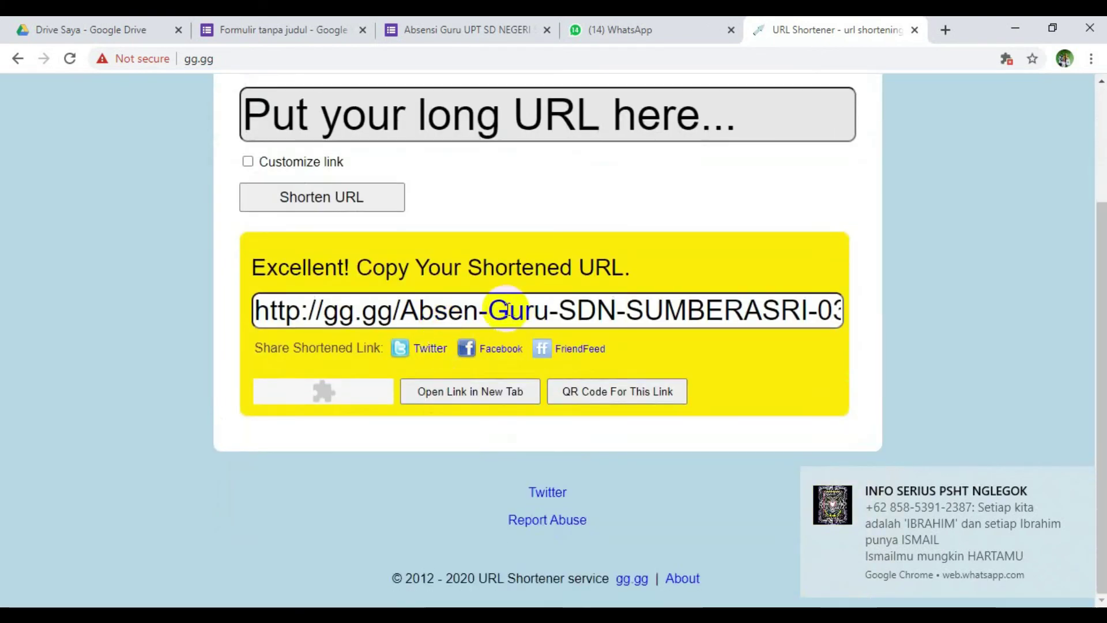
{"action": "left_click", "coordinate": [446, 297]}
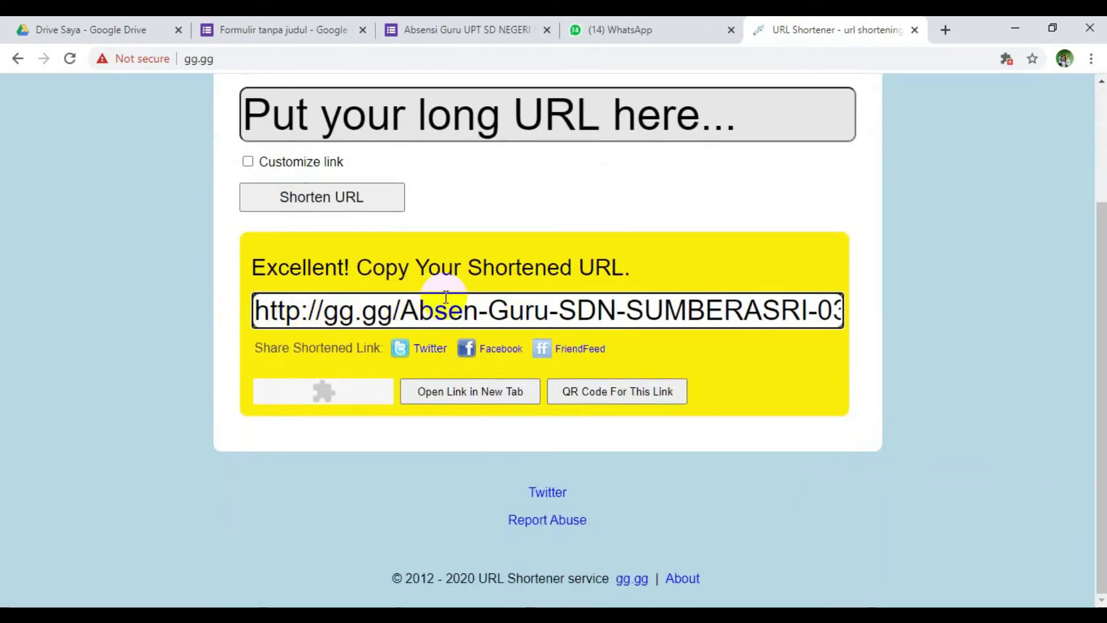
{"action": "triple_click", "coordinate": [440, 297]}
{"action": "key", "text": "ctrl+c"}
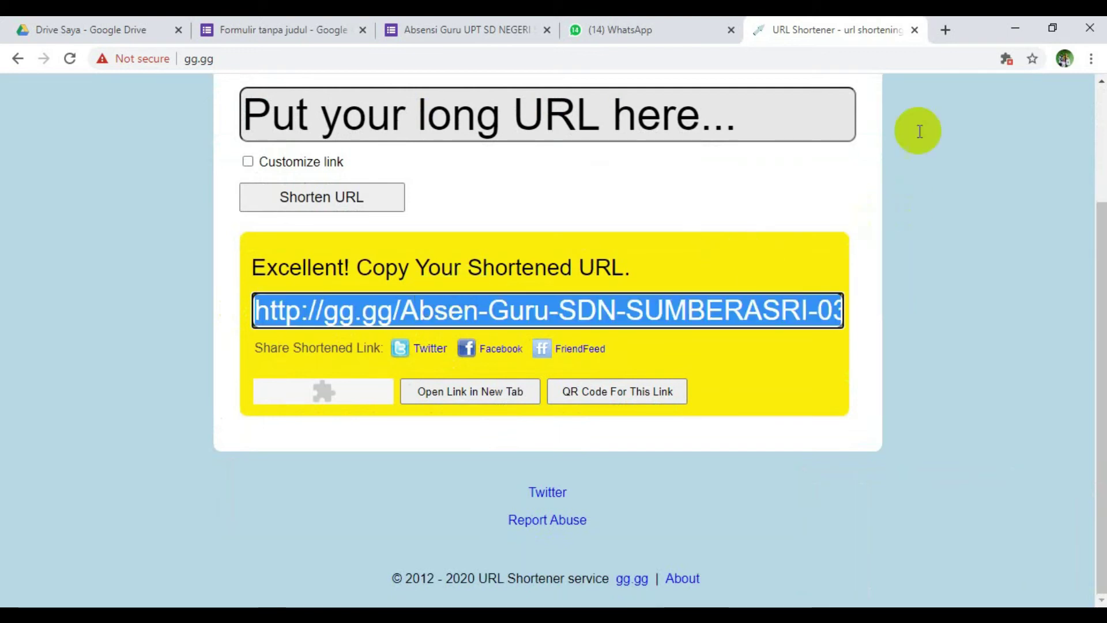
{"action": "left_click", "coordinate": [642, 25]}
{"action": "left_click", "coordinate": [476, 583]}
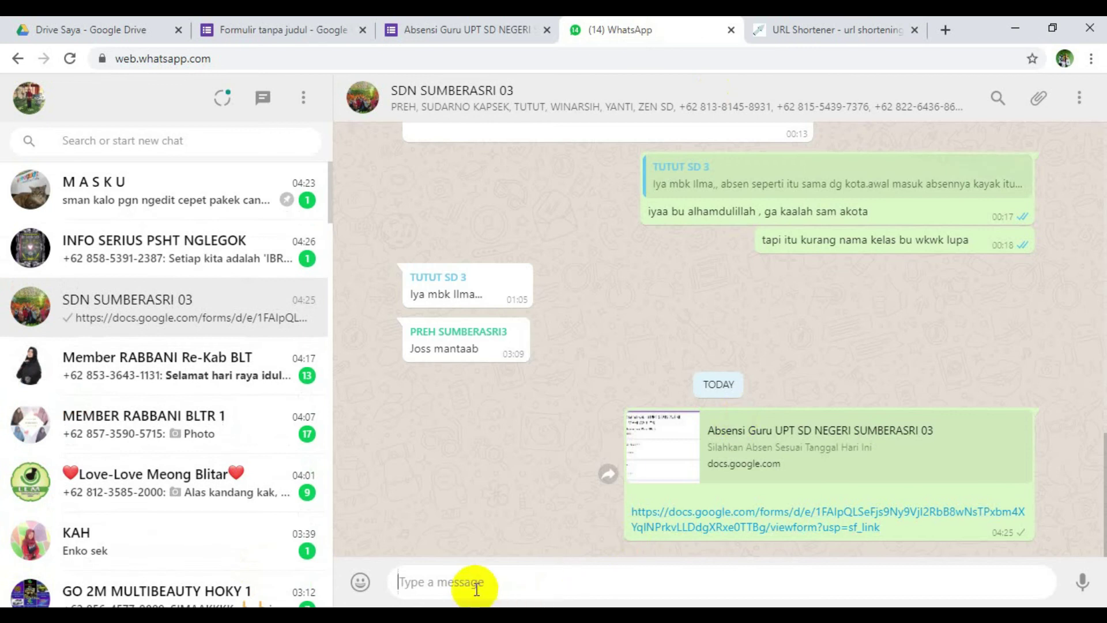
{"action": "key", "text": "ctrl+v"}
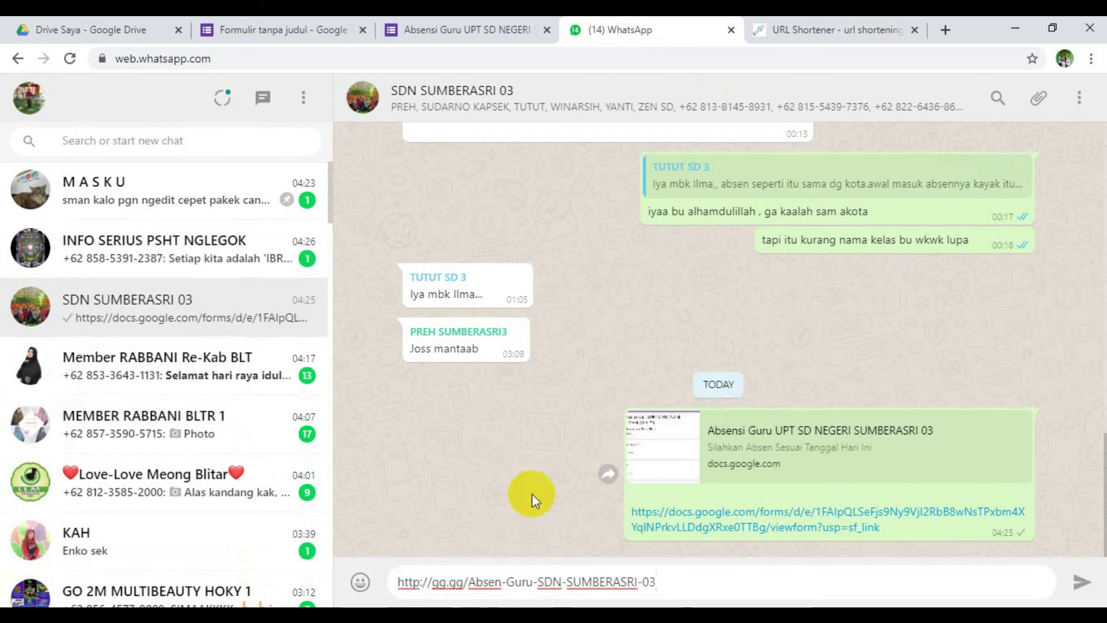
{"action": "key", "text": "Return"}
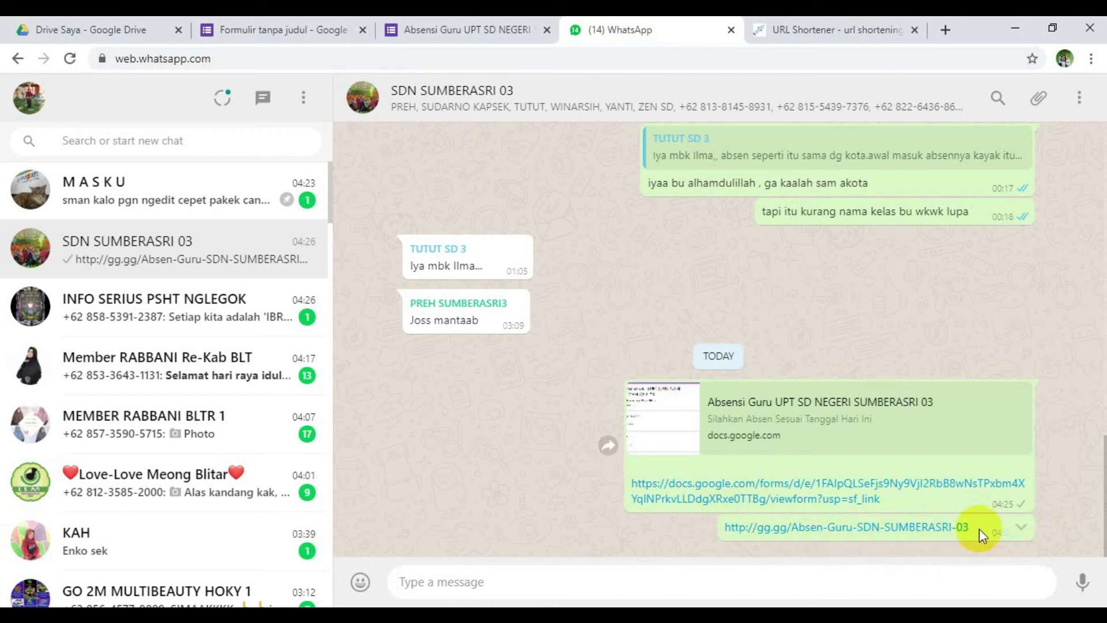
{"action": "left_click", "coordinate": [833, 26]}
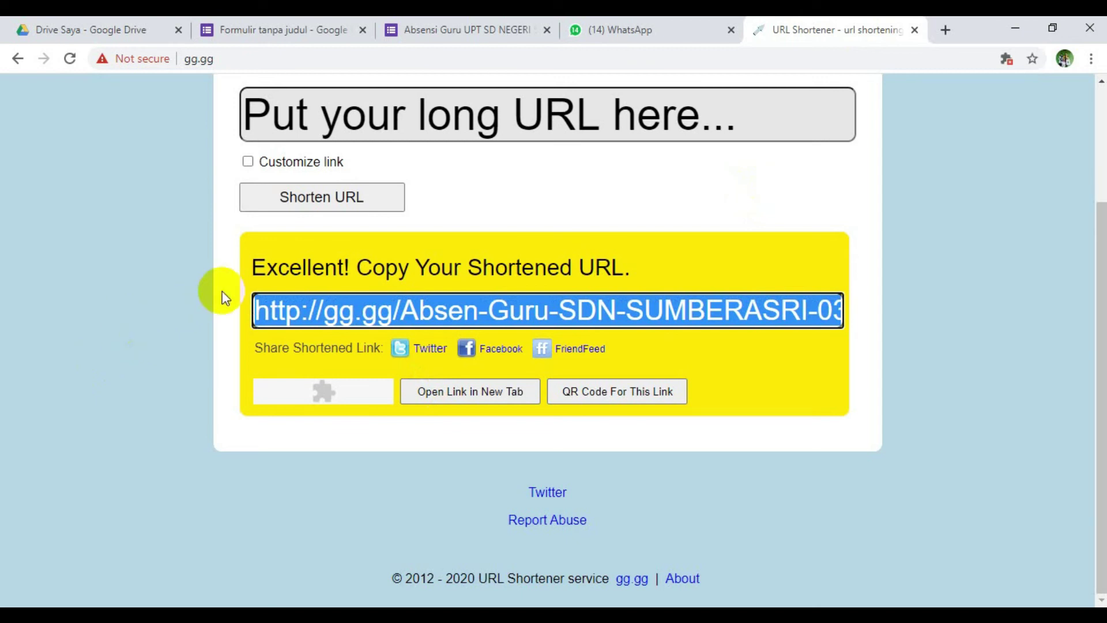
- Close the Kirim formulir dialog, confirm 0 responses under Respons, and open the live form tab
{"action": "left_click", "coordinate": [280, 20]}
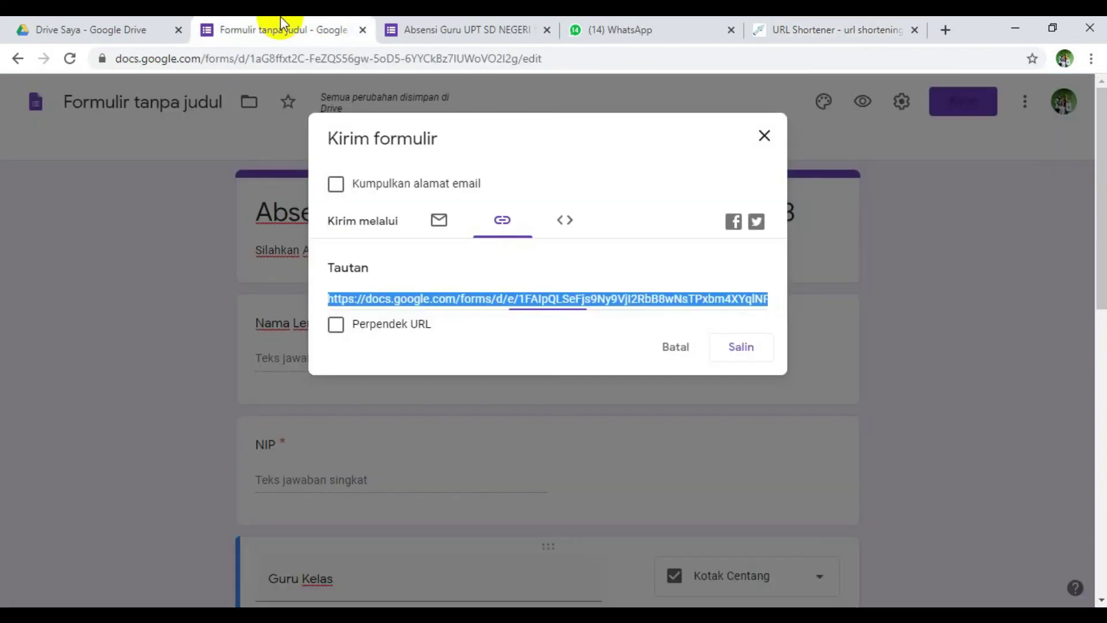
{"action": "left_click", "coordinate": [763, 137]}
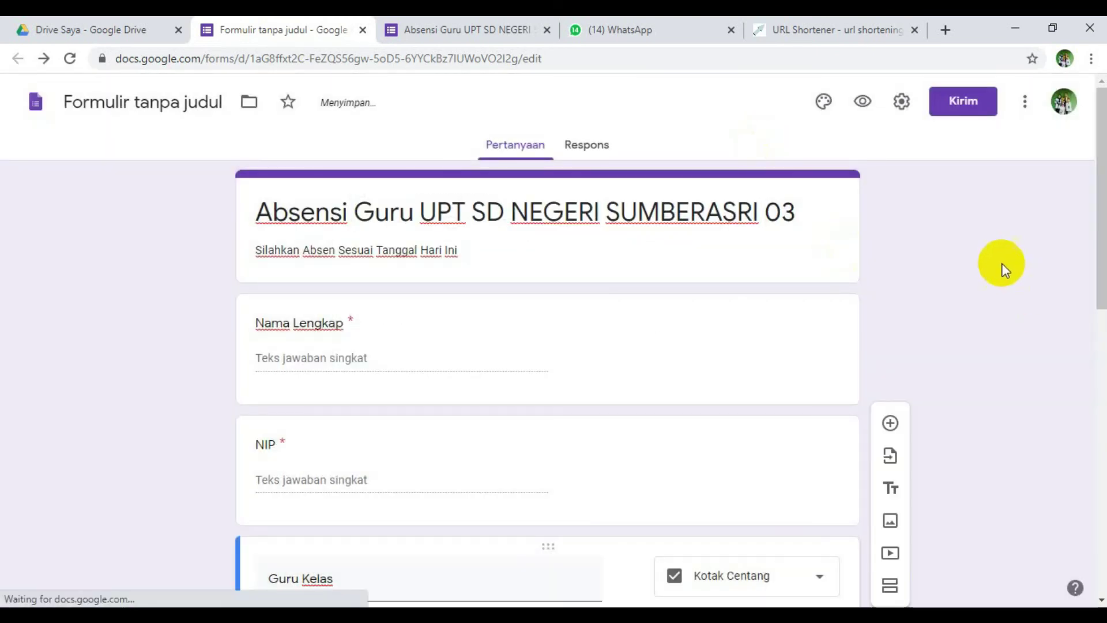
{"action": "scroll", "coordinate": [998, 262], "scroll_direction": "down", "scroll_amount": 10}
{"action": "scroll", "coordinate": [998, 261], "scroll_direction": "up", "scroll_amount": 10}
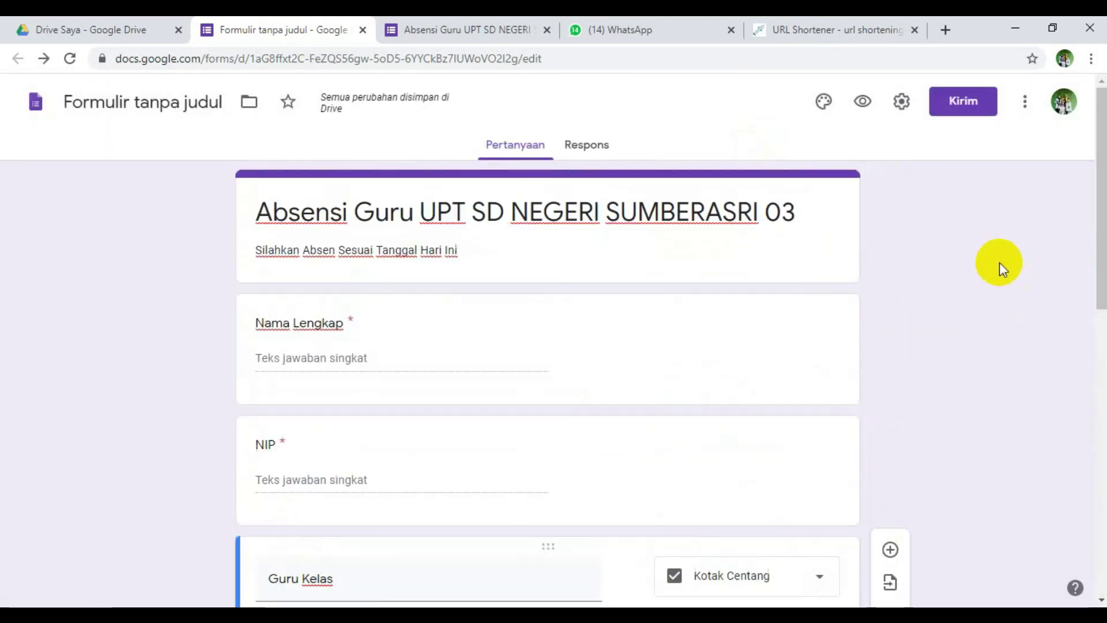
{"action": "left_click", "coordinate": [581, 146]}
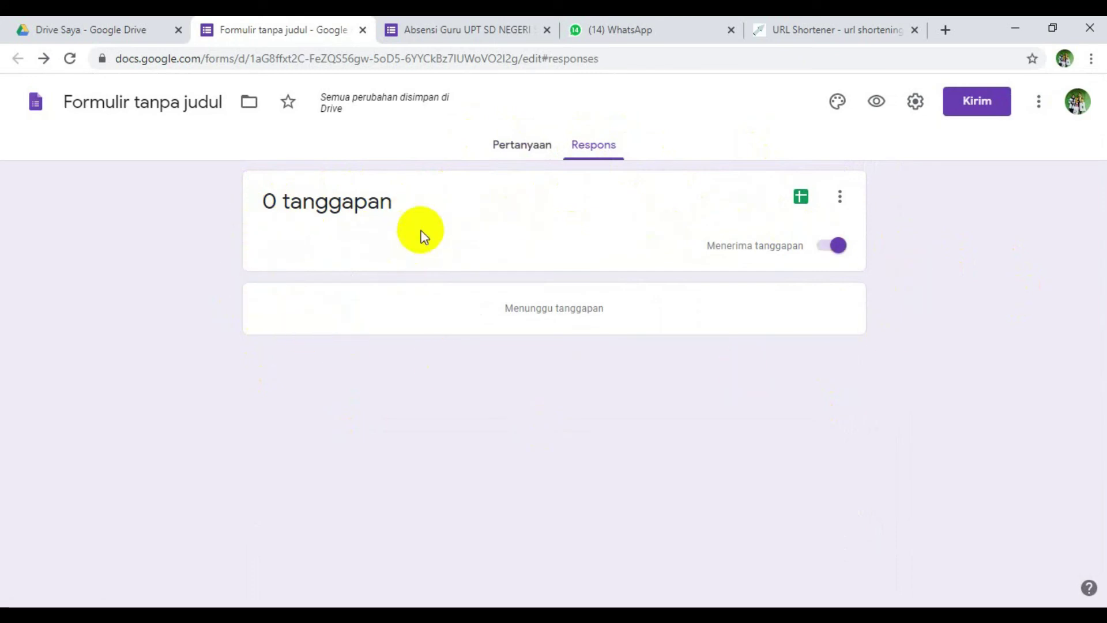
{"action": "left_click", "coordinate": [457, 23]}
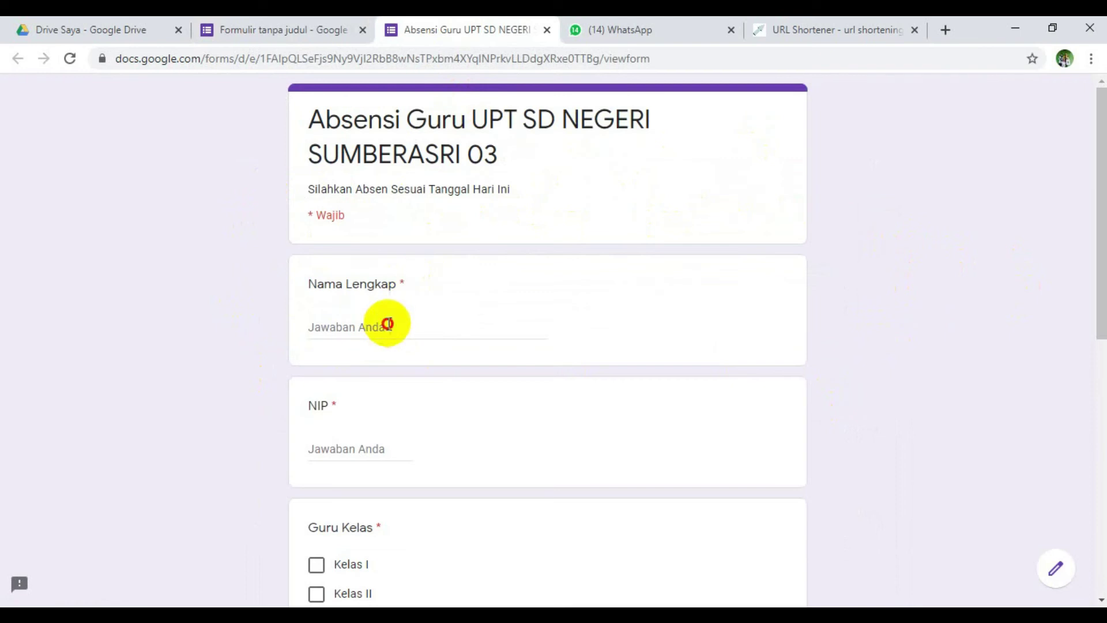
- Enter the teacher's full name in Nama Lengkap and leave the NIP answer empty
{"action": "left_click", "coordinate": [386, 324]}
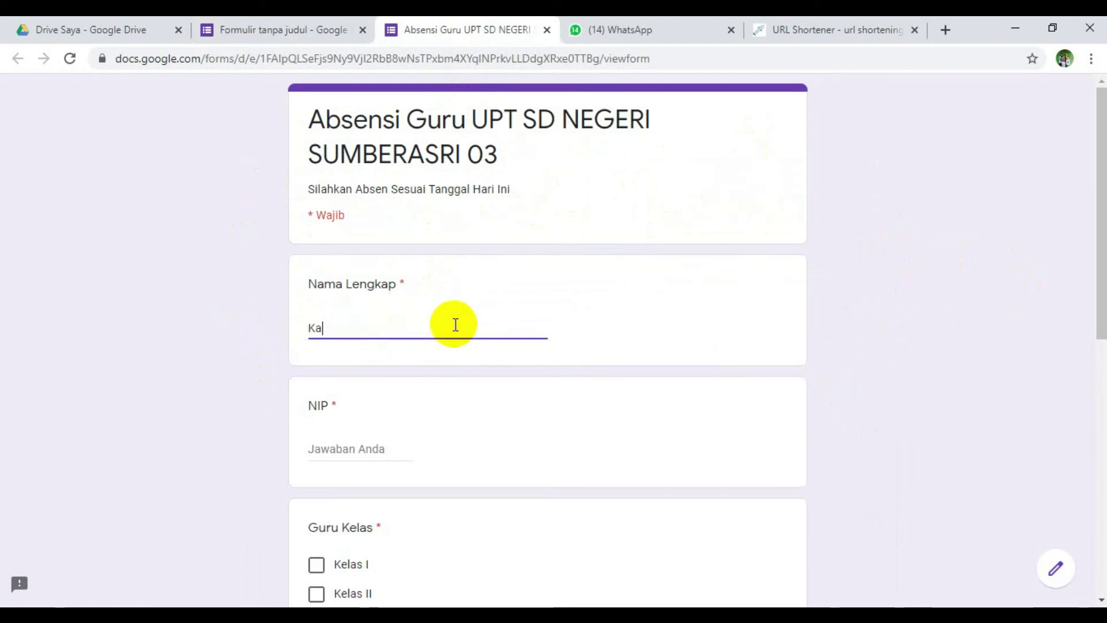
{"action": "scroll", "coordinate": [452, 324], "scroll_direction": "down", "scroll_amount": 1}
{"action": "left_click", "coordinate": [430, 355]}
{"action": "left_click", "coordinate": [409, 370]}
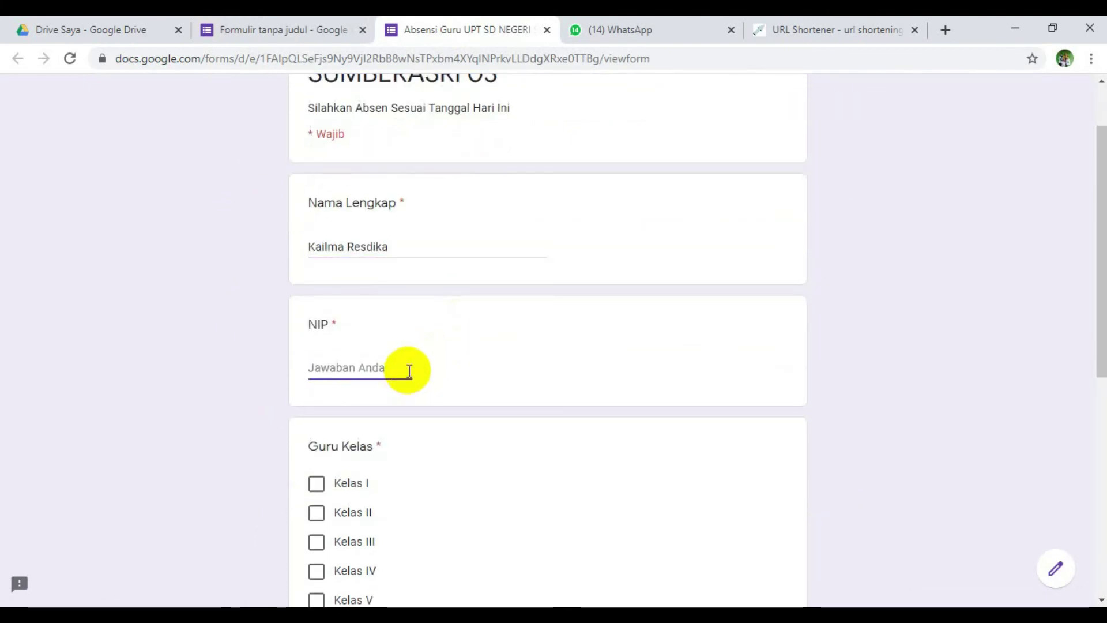
{"action": "type", "text": "-"}
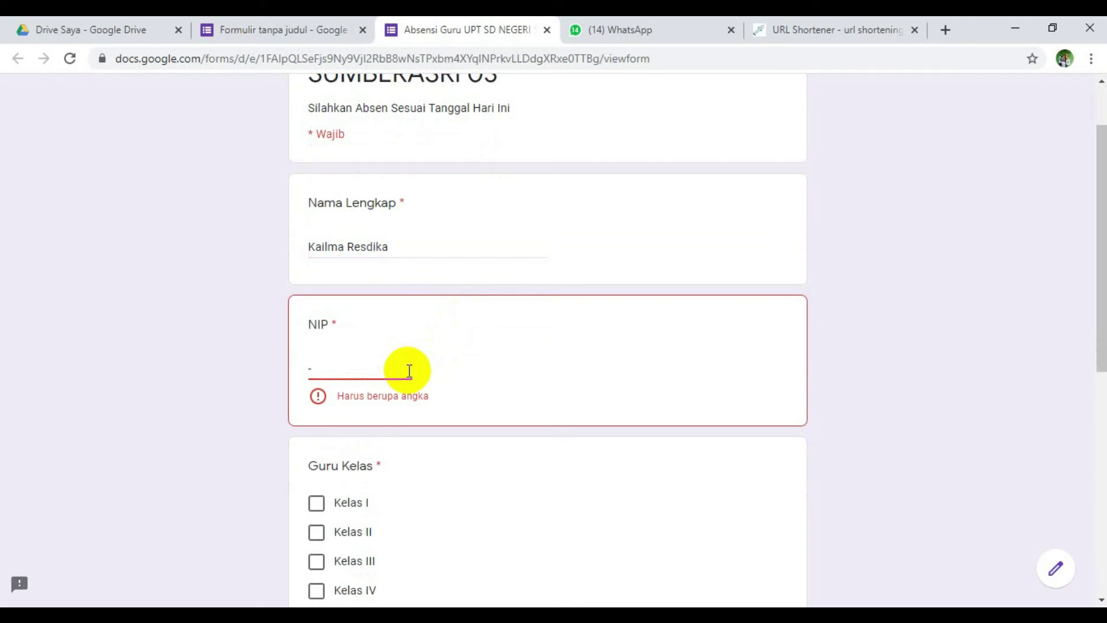
{"action": "key", "text": "BackSpace"}
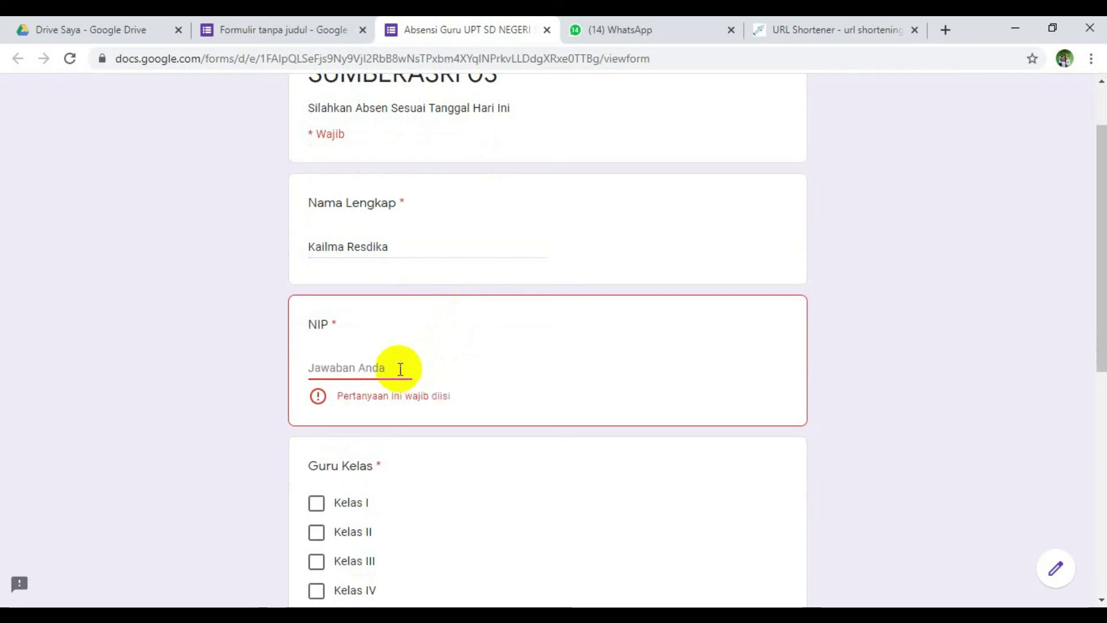
{"action": "left_click", "coordinate": [212, 348]}
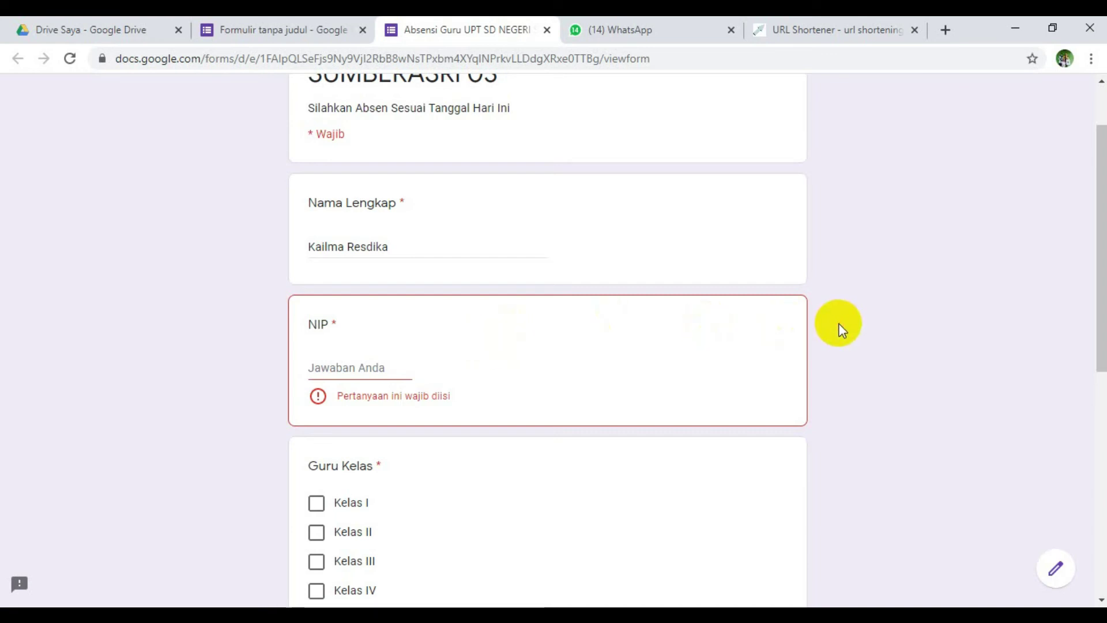
- Tick Kelas IV and submit, triggering the NIP 'Pertanyaan ini wajib diisi' warning
{"action": "scroll", "coordinate": [849, 372], "scroll_direction": "down", "scroll_amount": 6}
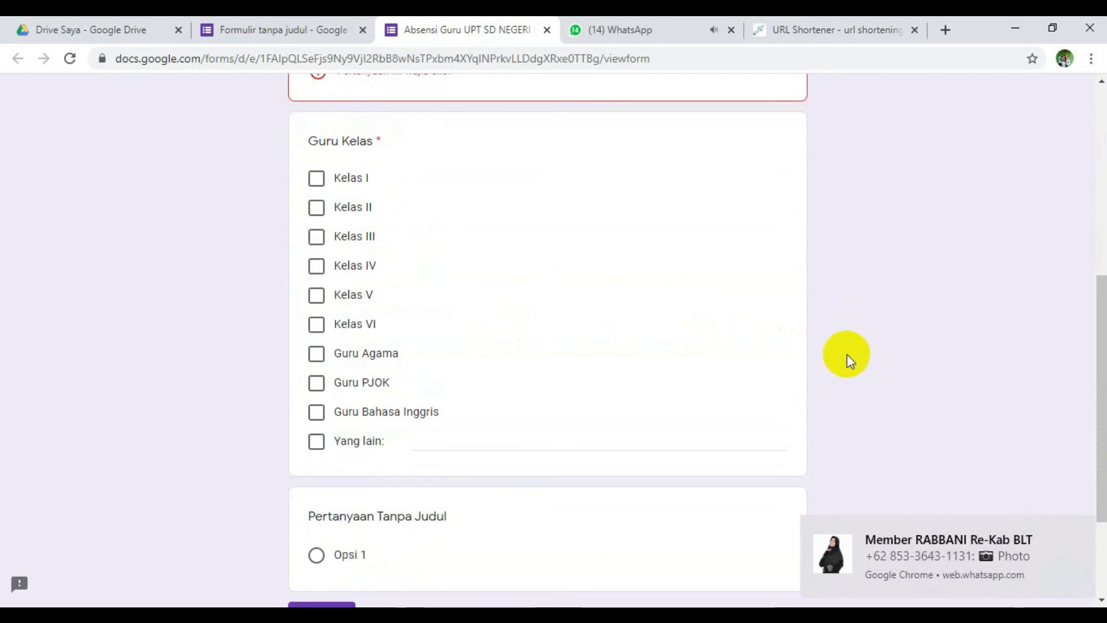
{"action": "scroll", "coordinate": [831, 353], "scroll_direction": "up", "scroll_amount": 2}
{"action": "scroll", "coordinate": [831, 353], "scroll_direction": "up", "scroll_amount": 2}
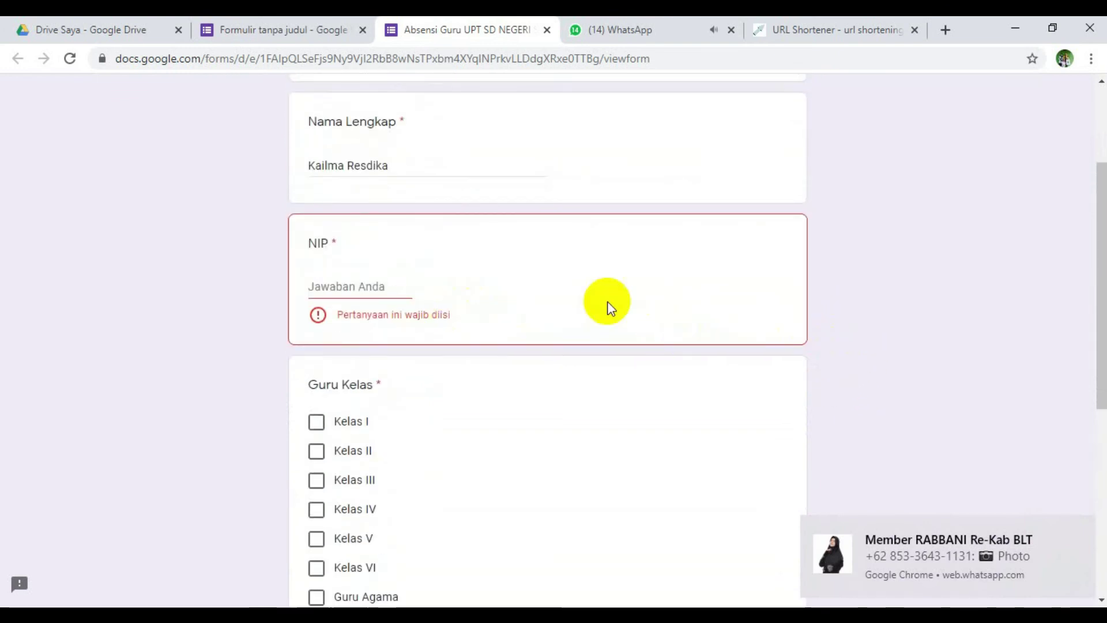
{"action": "scroll", "coordinate": [822, 307], "scroll_direction": "down", "scroll_amount": 3}
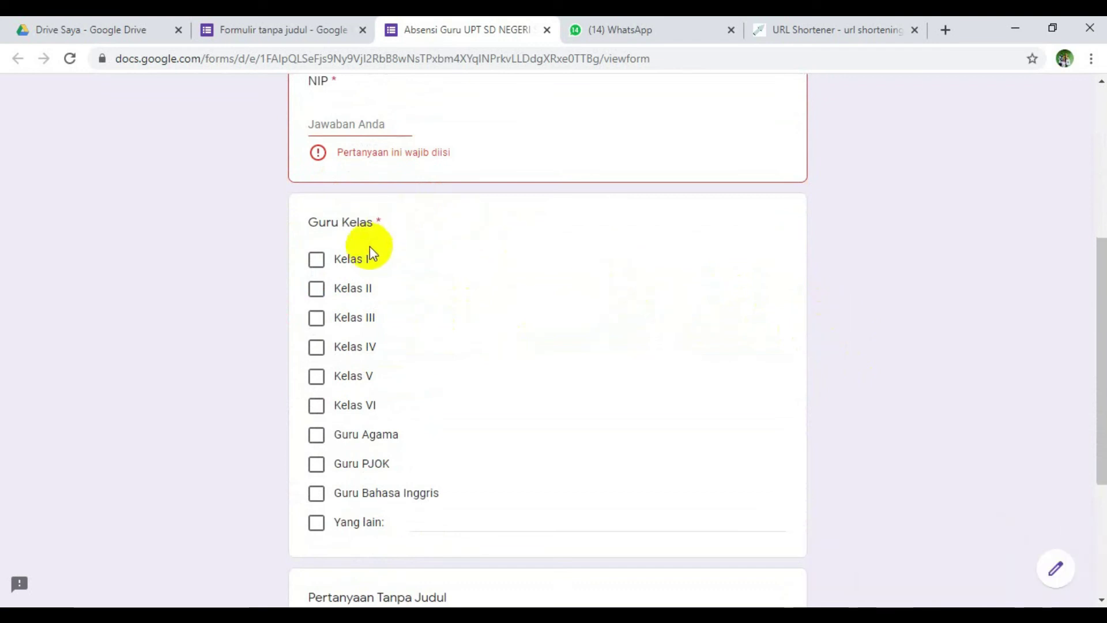
{"action": "left_click", "coordinate": [318, 349]}
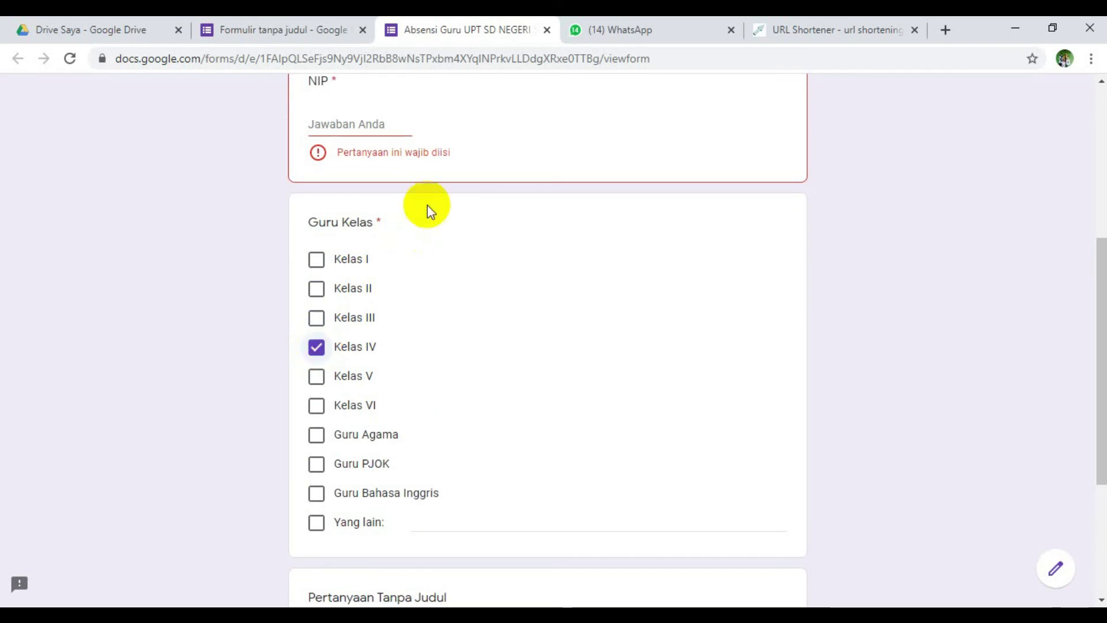
{"action": "scroll", "coordinate": [427, 276], "scroll_direction": "down", "scroll_amount": 4}
{"action": "scroll", "coordinate": [427, 272], "scroll_direction": "down", "scroll_amount": 1}
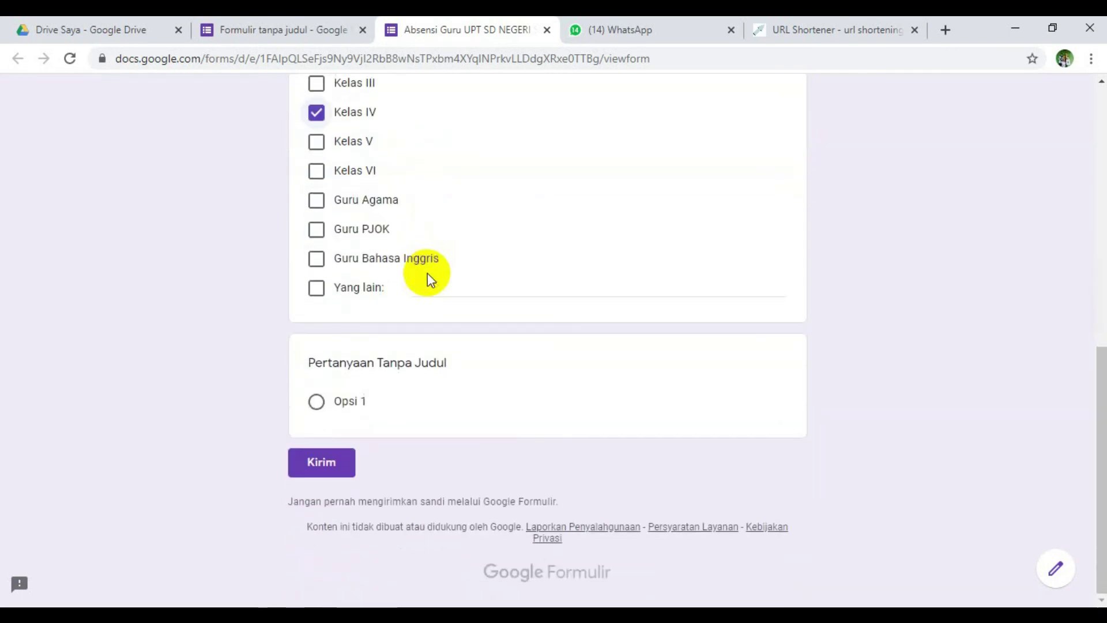
{"action": "left_click", "coordinate": [321, 462]}
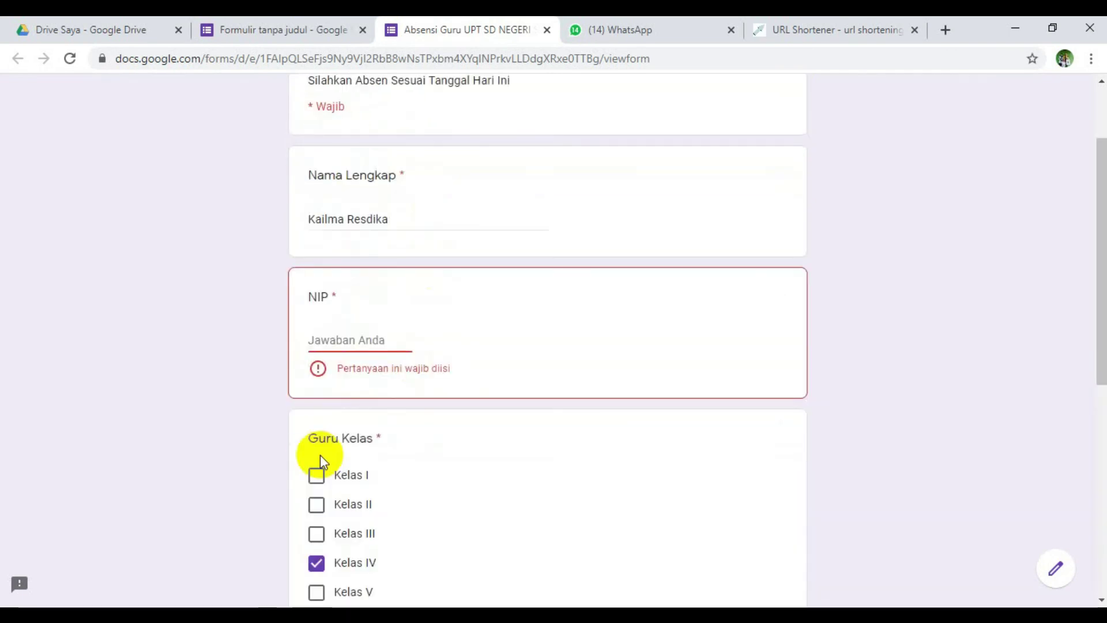
{"action": "left_click", "coordinate": [422, 338]}
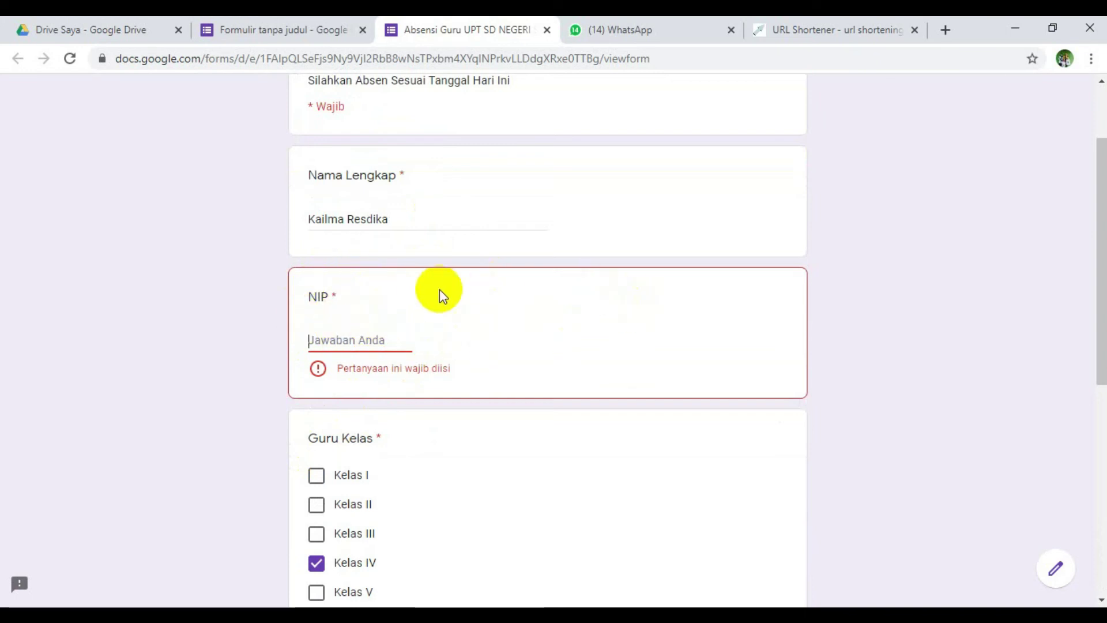
{"action": "left_click", "coordinate": [254, 17]}
- In the Pertanyaan view, switch off Wajib diisi on the NIP question
{"action": "left_click", "coordinate": [507, 142]}
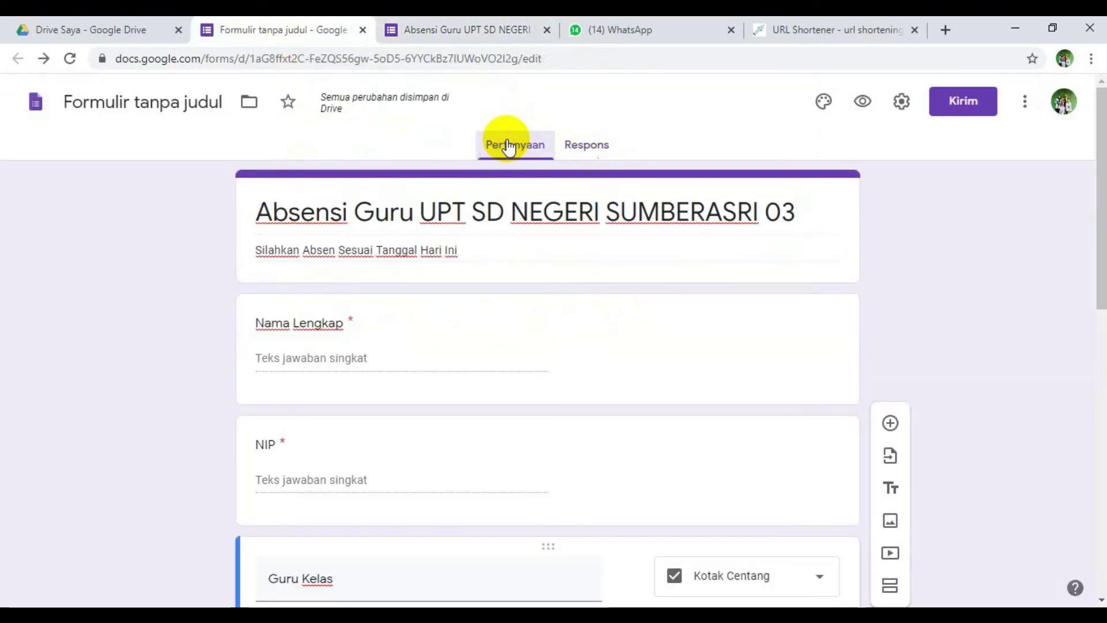
{"action": "scroll", "coordinate": [686, 331], "scroll_direction": "down", "scroll_amount": 4}
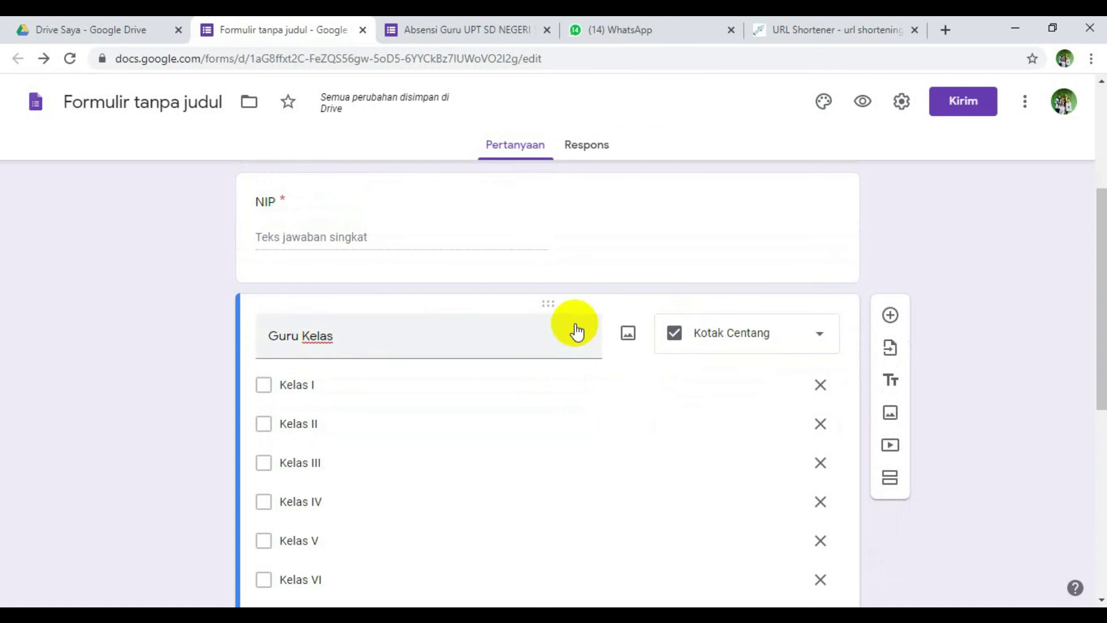
{"action": "scroll", "coordinate": [577, 328], "scroll_direction": "up", "scroll_amount": 1}
{"action": "left_click", "coordinate": [559, 316]}
{"action": "left_click", "coordinate": [793, 512]}
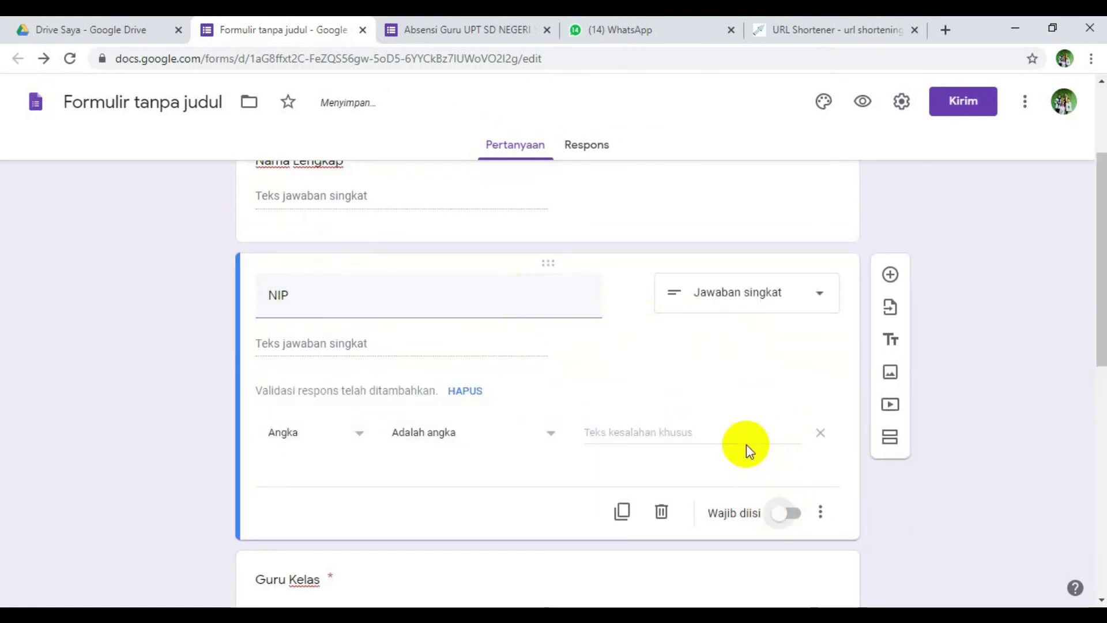
- Close the live attendance form without saving, then return to the form editor
{"action": "left_click", "coordinate": [502, 28]}
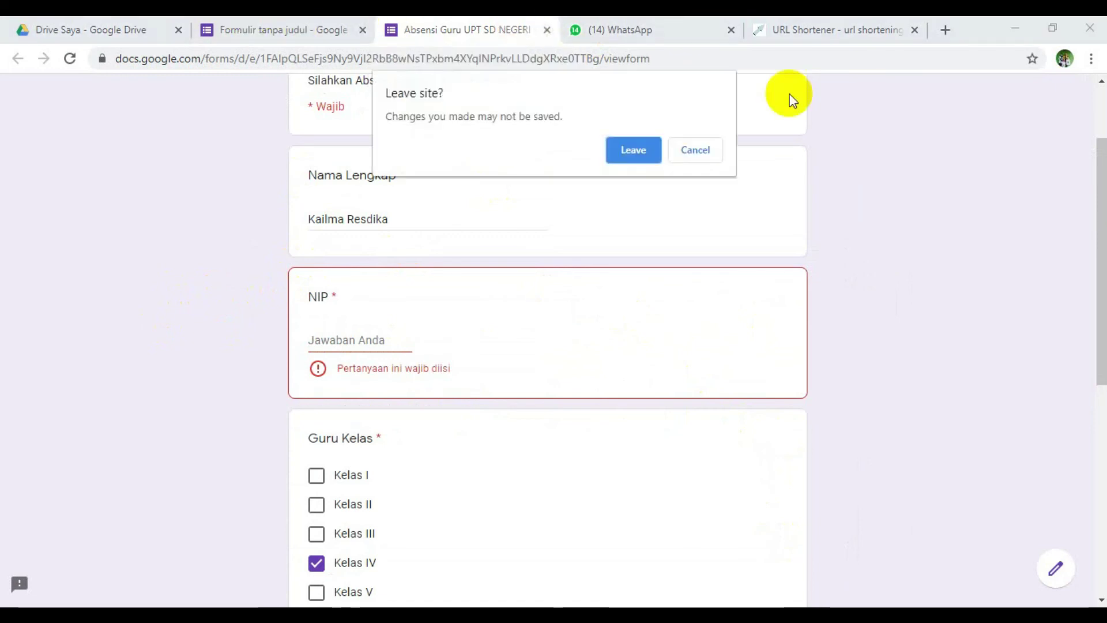
{"action": "left_click", "coordinate": [683, 152]}
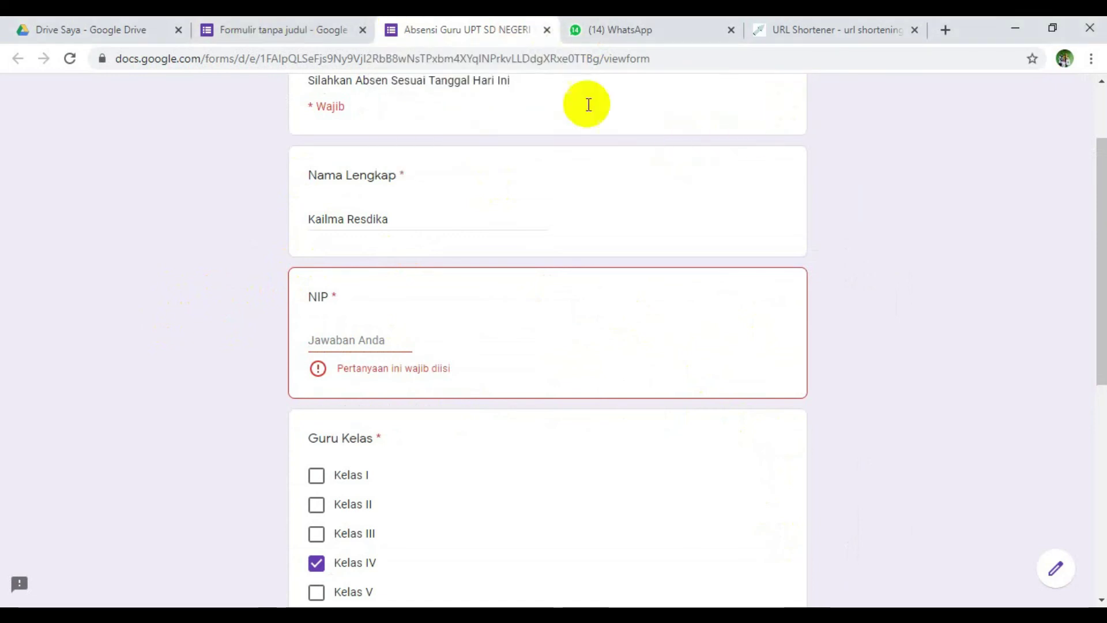
{"action": "left_click", "coordinate": [547, 29]}
{"action": "left_click", "coordinate": [617, 176]}
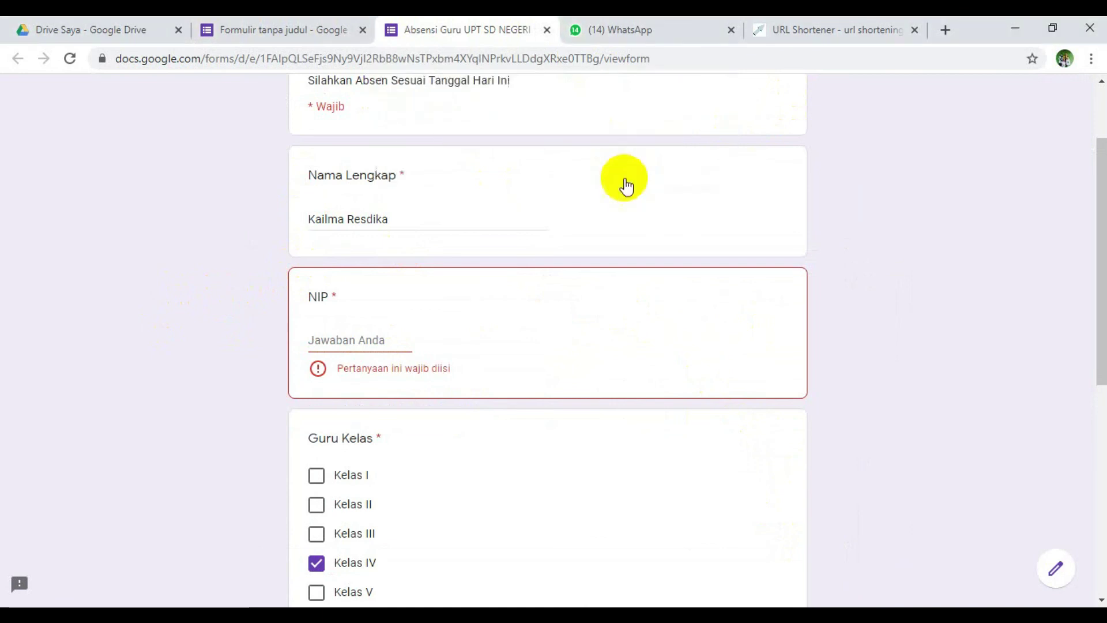
{"action": "left_click", "coordinate": [325, 28]}
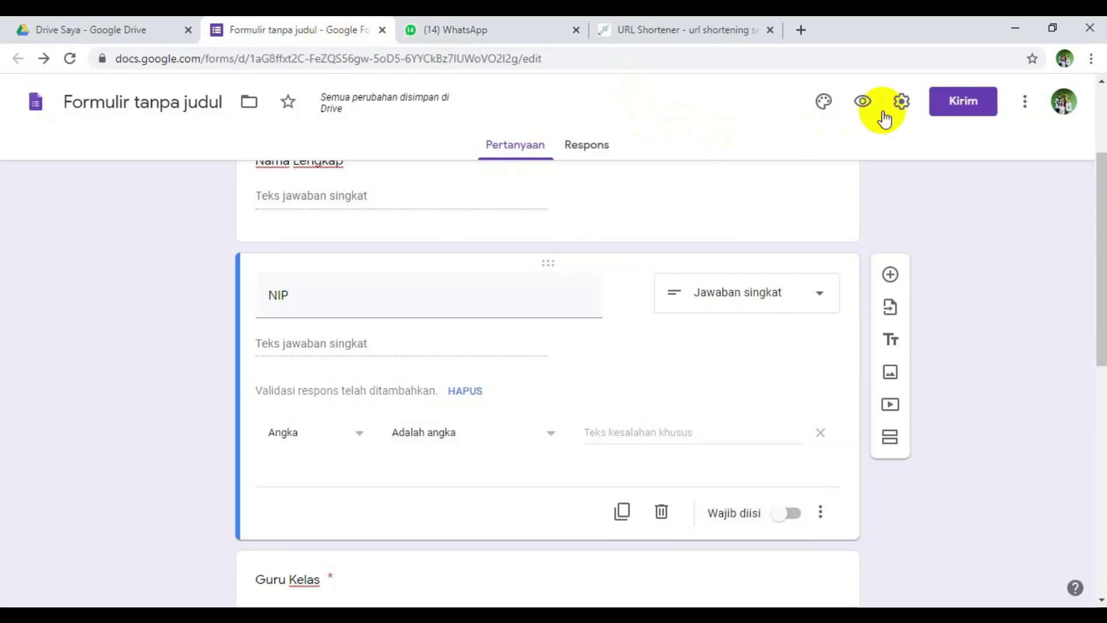
{"action": "left_click", "coordinate": [859, 102]}
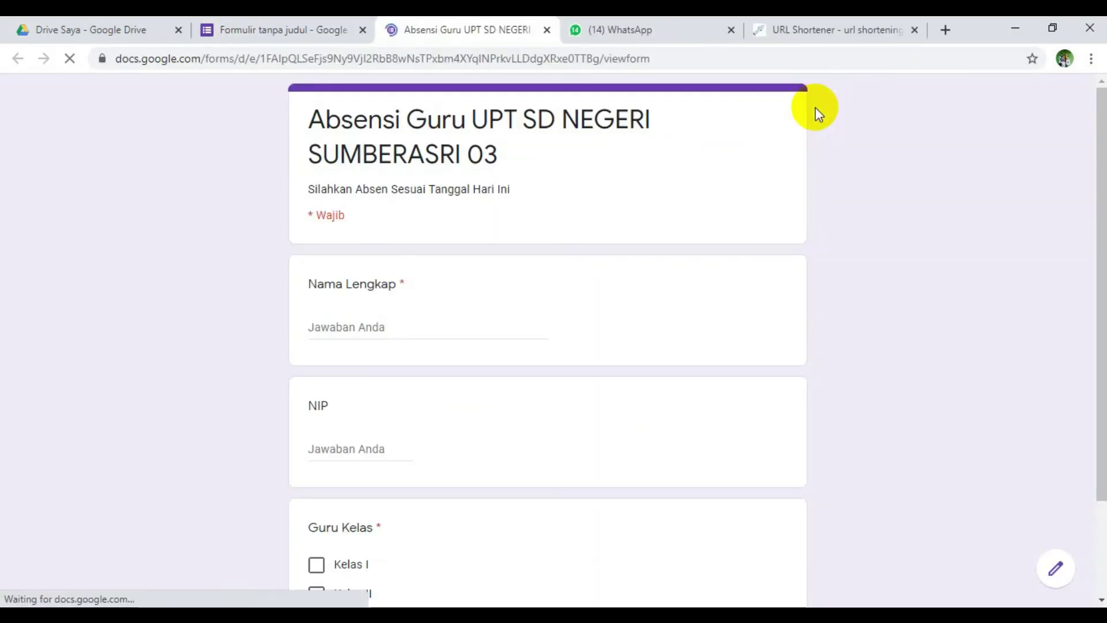
- Enter the respondent's full name in the Nama Lengkap answer
{"action": "scroll", "coordinate": [523, 321], "scroll_direction": "down", "scroll_amount": 2}
{"action": "scroll", "coordinate": [524, 321], "scroll_direction": "up", "scroll_amount": 2}
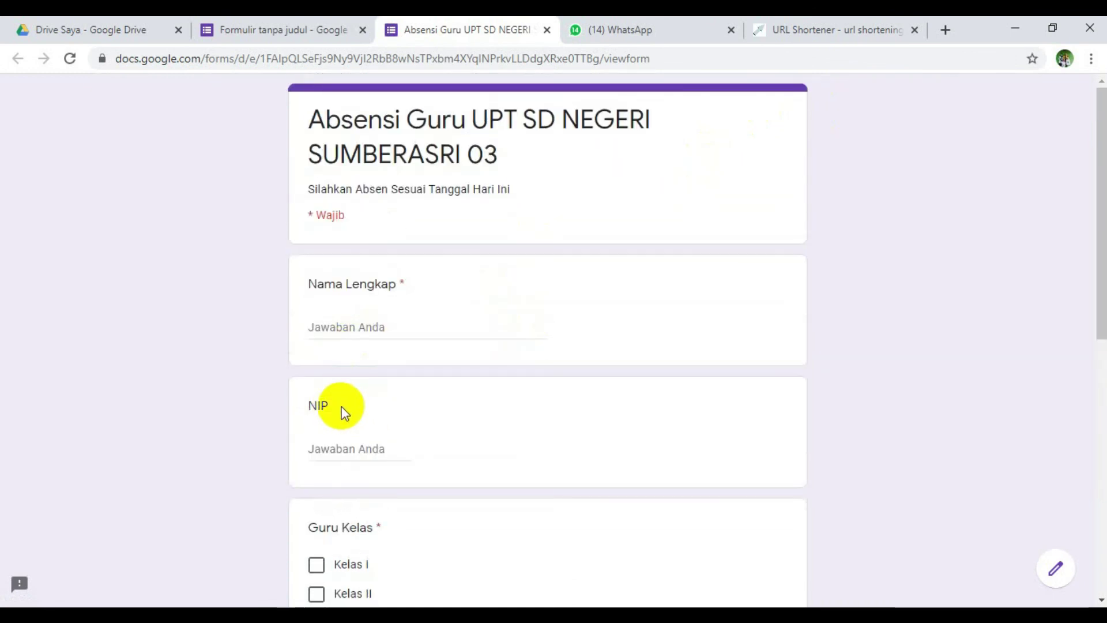
{"action": "left_click", "coordinate": [386, 324]}
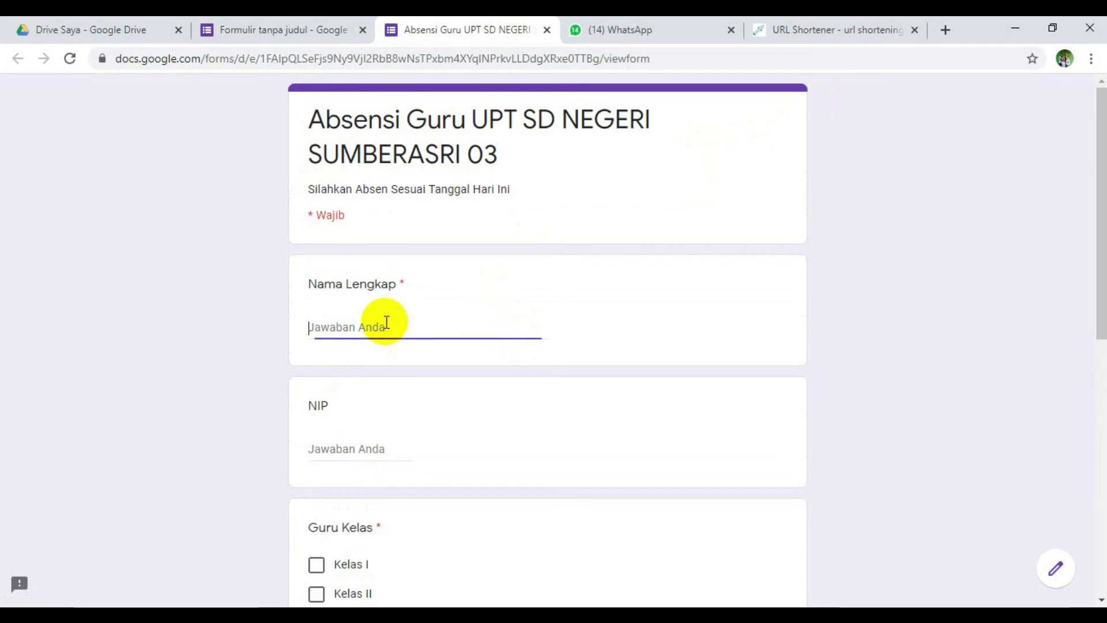
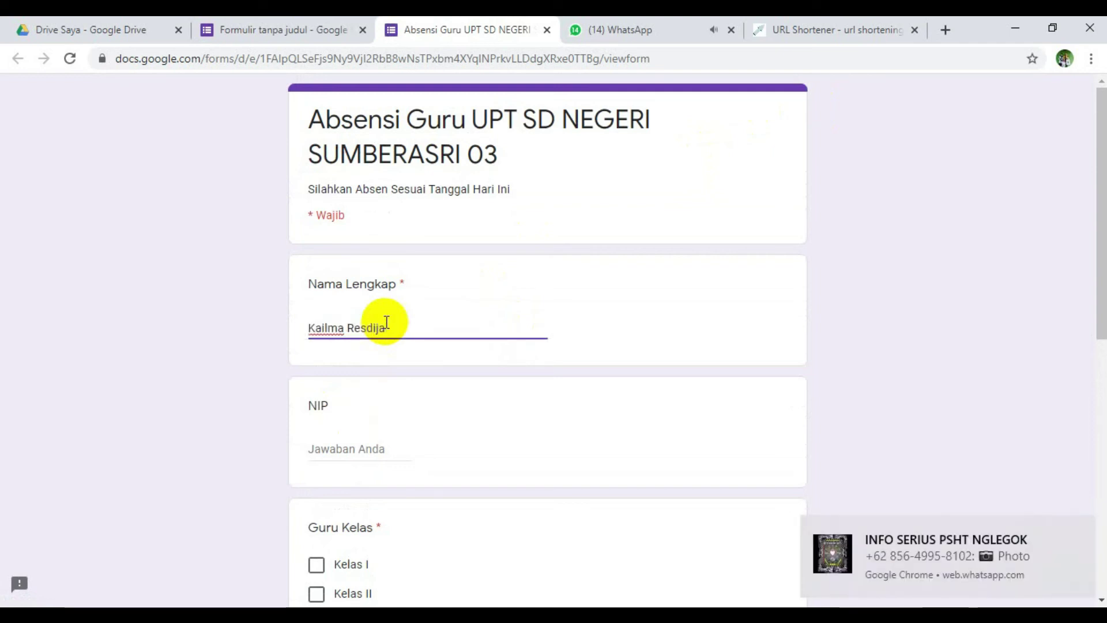
{"action": "left_click", "coordinate": [383, 453]}
- Tick Kelas IV under Guru Kelas and submit the test response with Kirim
{"action": "scroll", "coordinate": [403, 395], "scroll_direction": "down", "scroll_amount": 4}
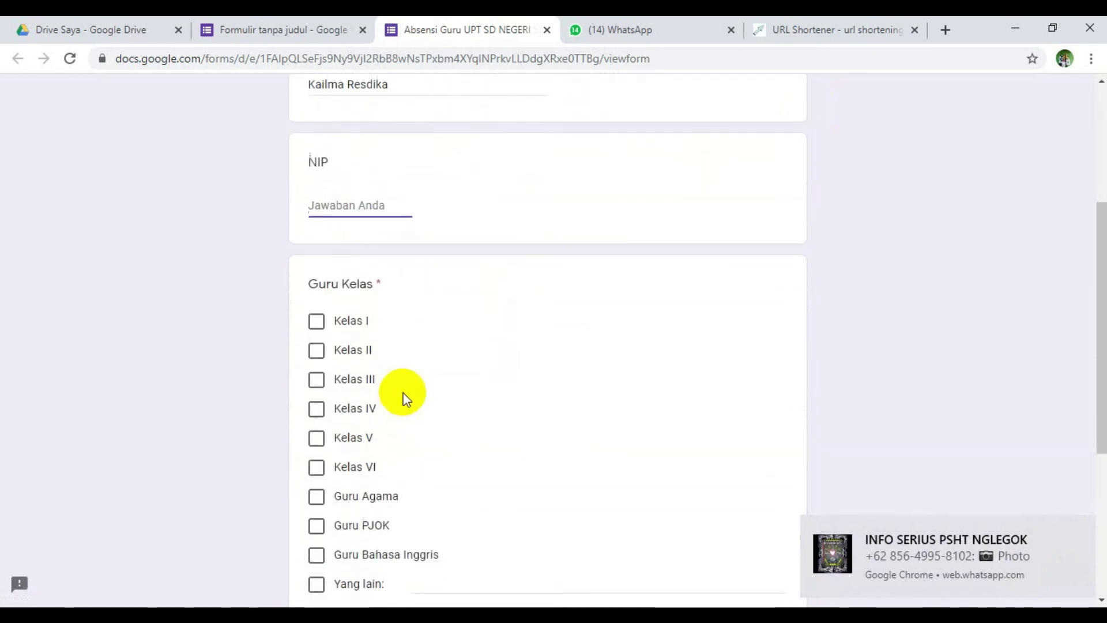
{"action": "left_click", "coordinate": [317, 409]}
{"action": "scroll", "coordinate": [271, 400], "scroll_direction": "down", "scroll_amount": 3}
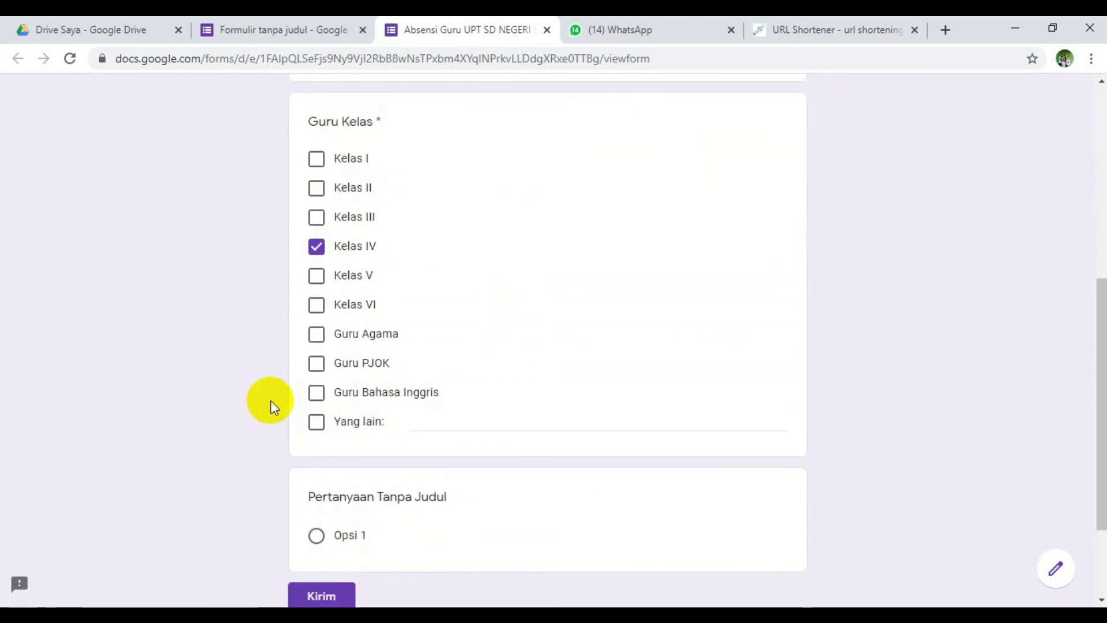
{"action": "scroll", "coordinate": [271, 400], "scroll_direction": "down", "scroll_amount": 2}
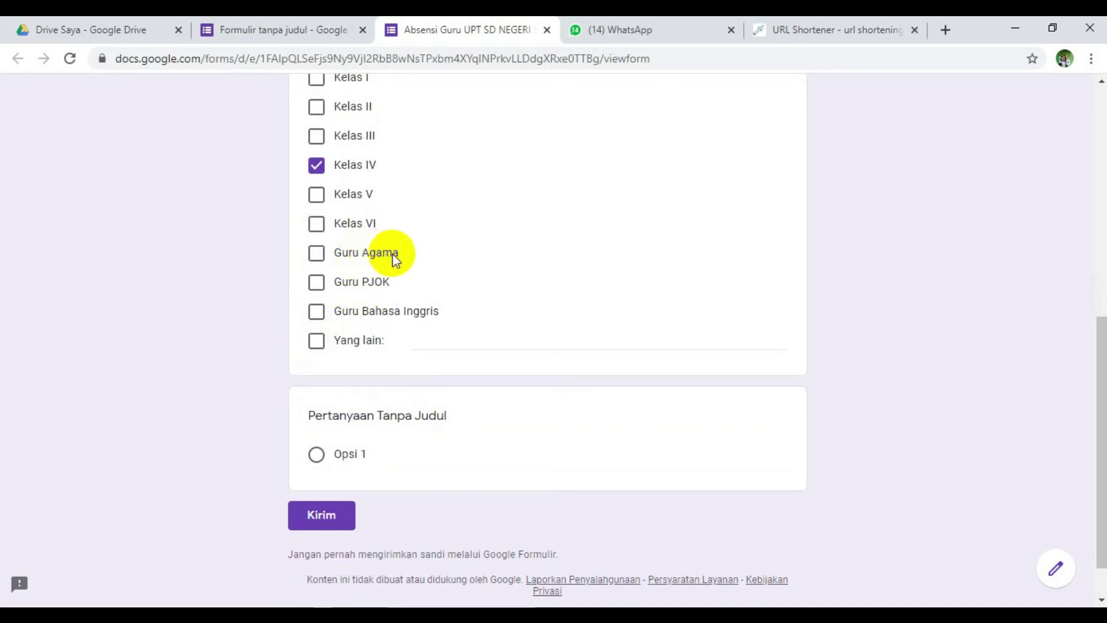
{"action": "left_click", "coordinate": [326, 516]}
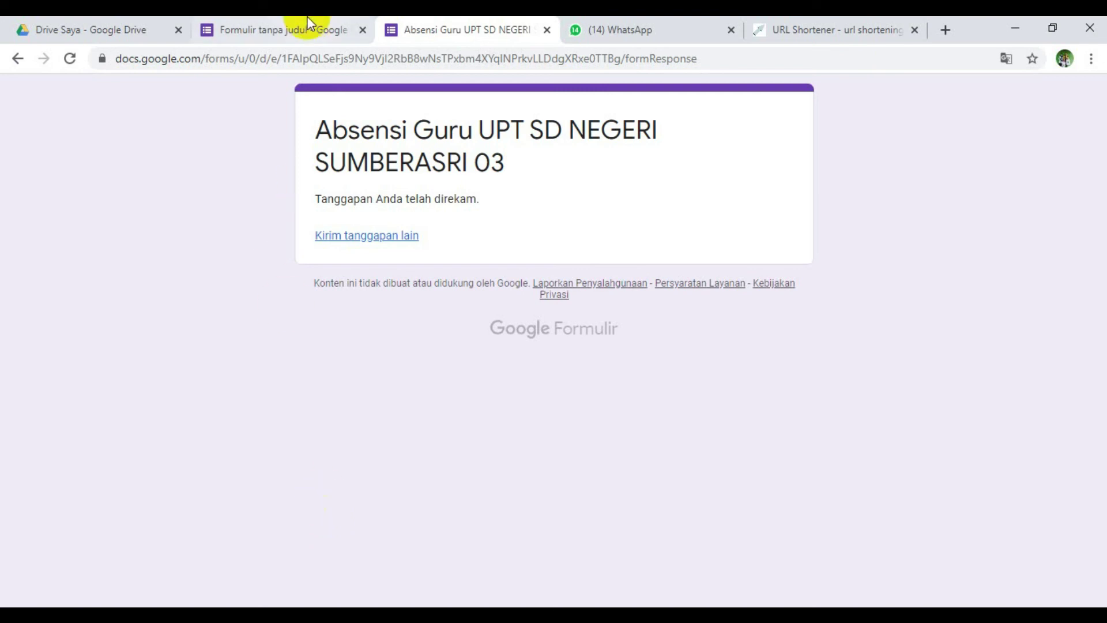
- Open the Respons tab in the editor and review the summary of the 1 tanggapan
{"action": "left_click", "coordinate": [295, 26]}
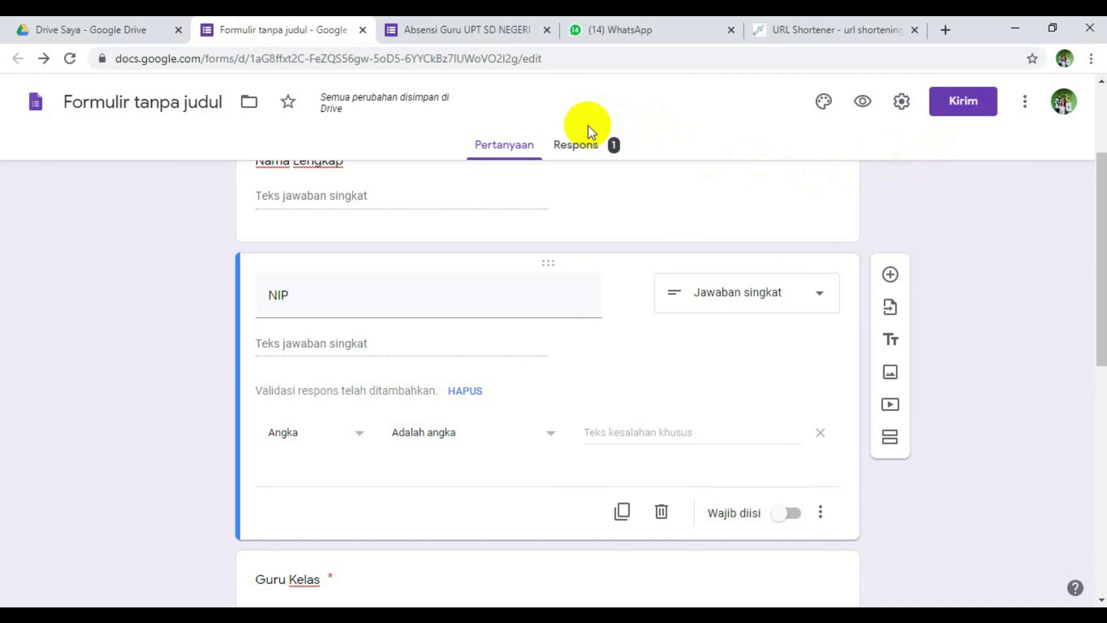
{"action": "left_click", "coordinate": [594, 141]}
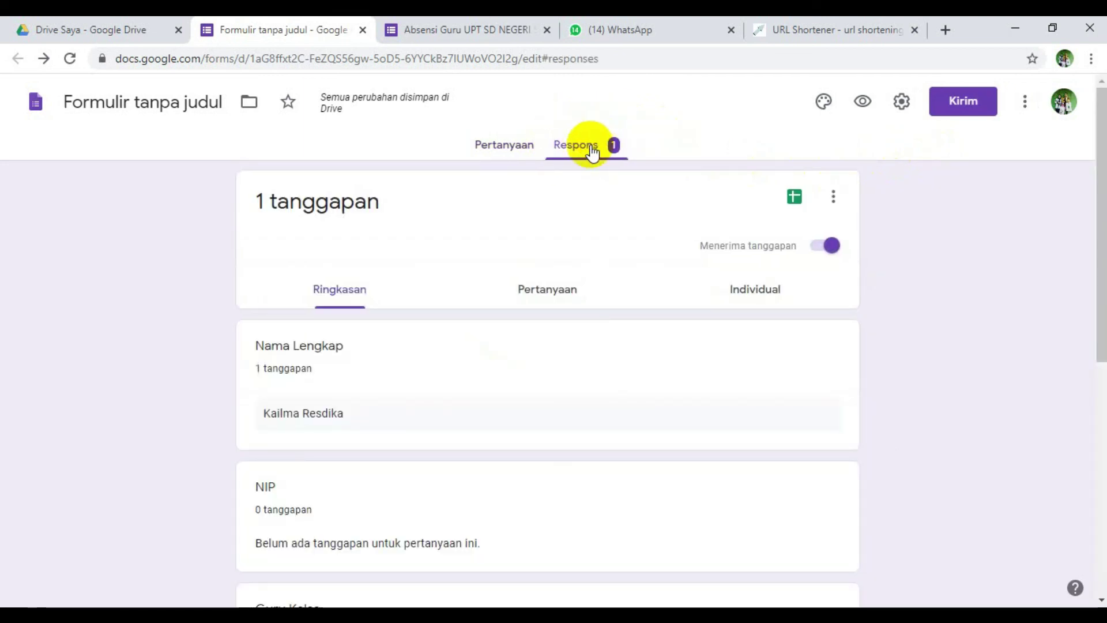
{"action": "scroll", "coordinate": [562, 326], "scroll_direction": "down", "scroll_amount": 4}
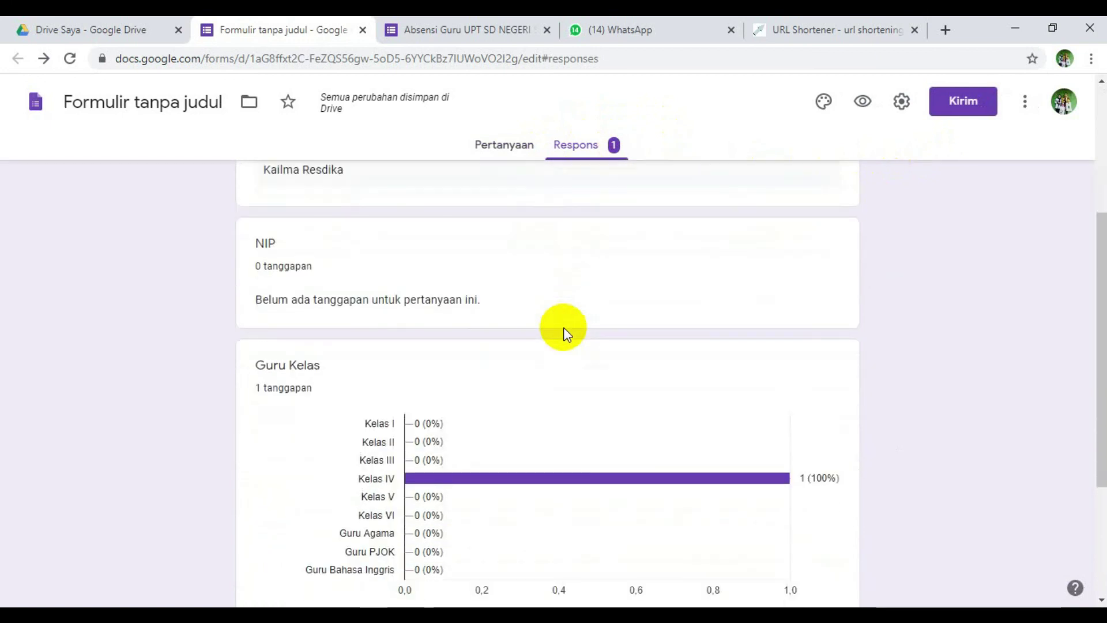
{"action": "scroll", "coordinate": [563, 327], "scroll_direction": "up", "scroll_amount": 4}
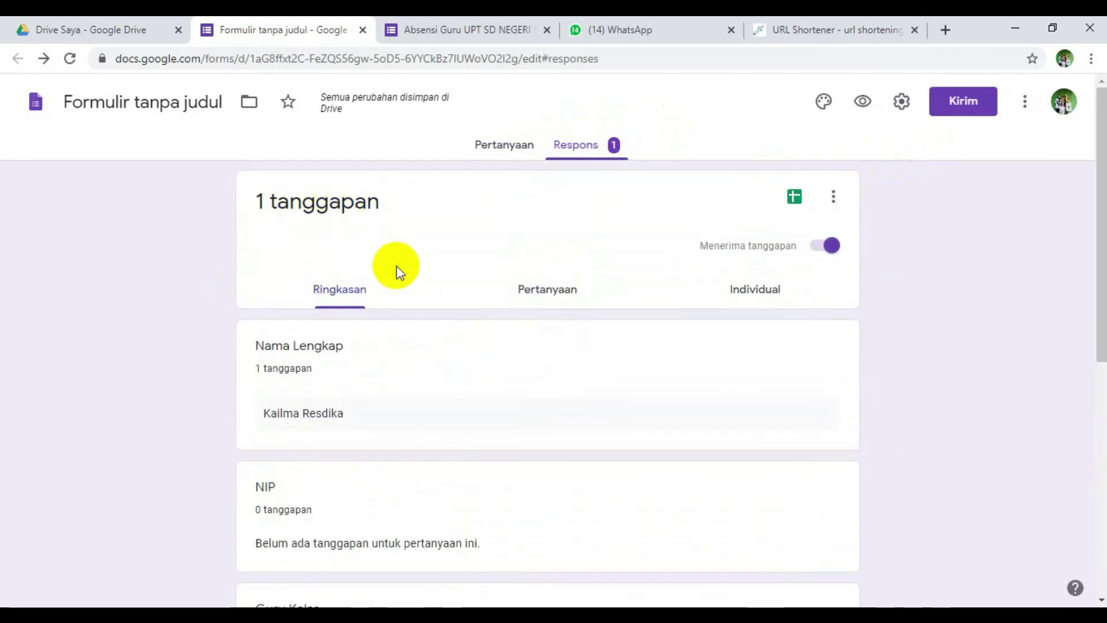
{"action": "scroll", "coordinate": [395, 267], "scroll_direction": "down", "scroll_amount": 1}
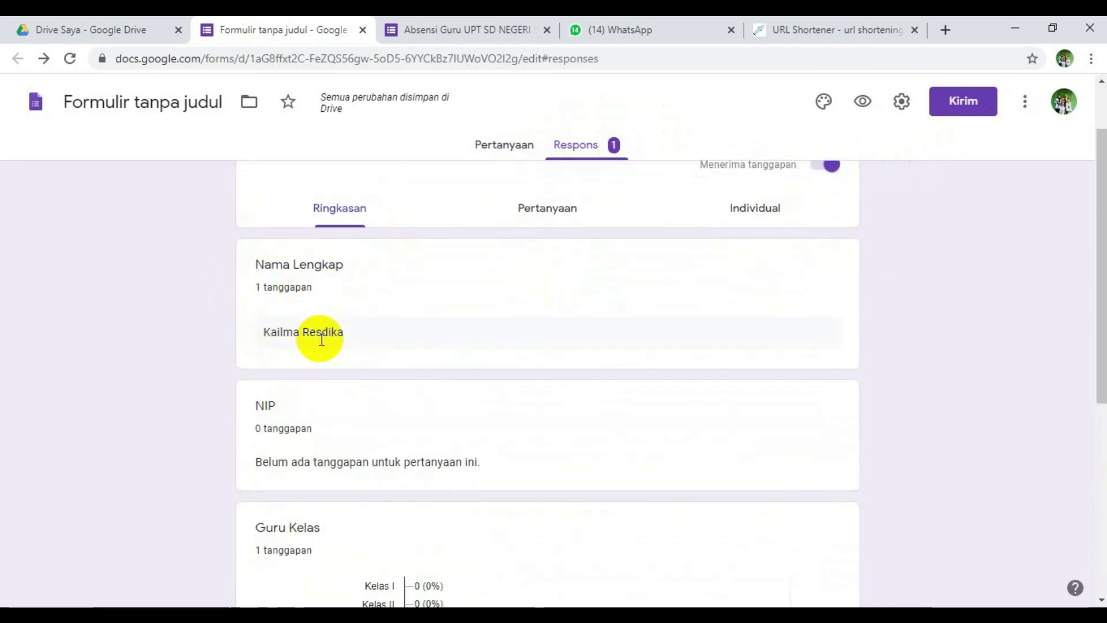
{"action": "scroll", "coordinate": [358, 329], "scroll_direction": "down", "scroll_amount": 3}
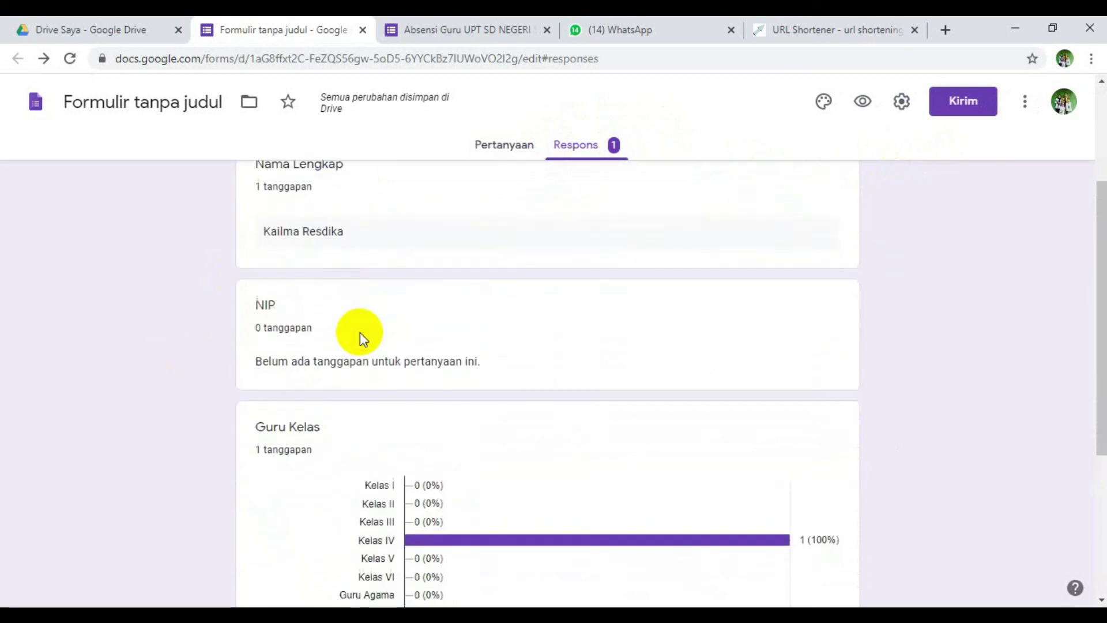
{"action": "scroll", "coordinate": [229, 304], "scroll_direction": "down", "scroll_amount": 3}
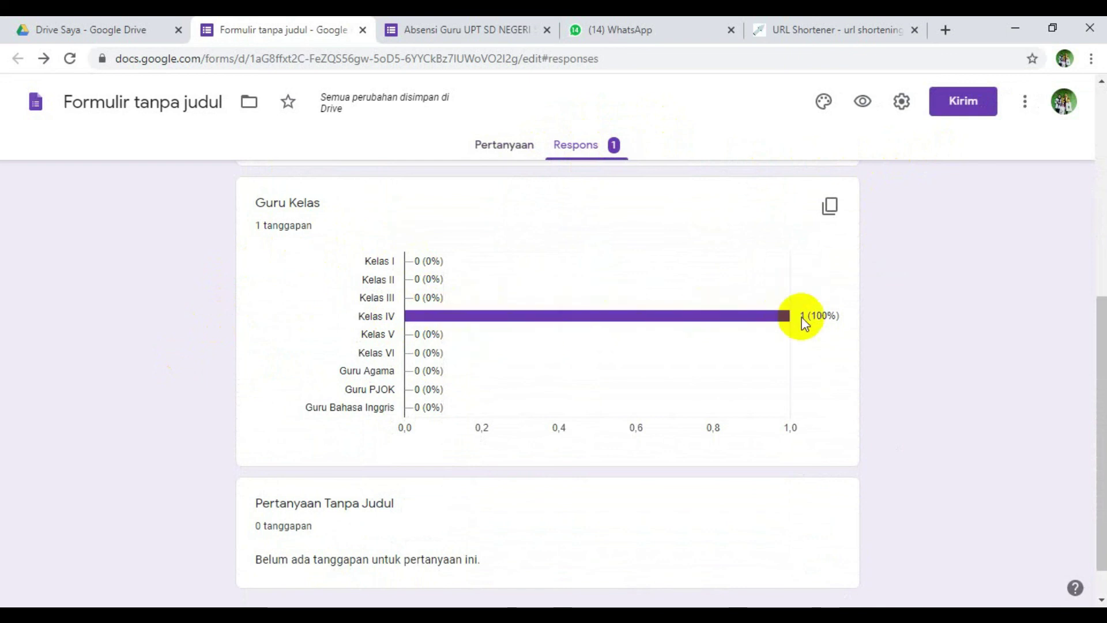
{"action": "scroll", "coordinate": [642, 361], "scroll_direction": "down", "scroll_amount": 1}
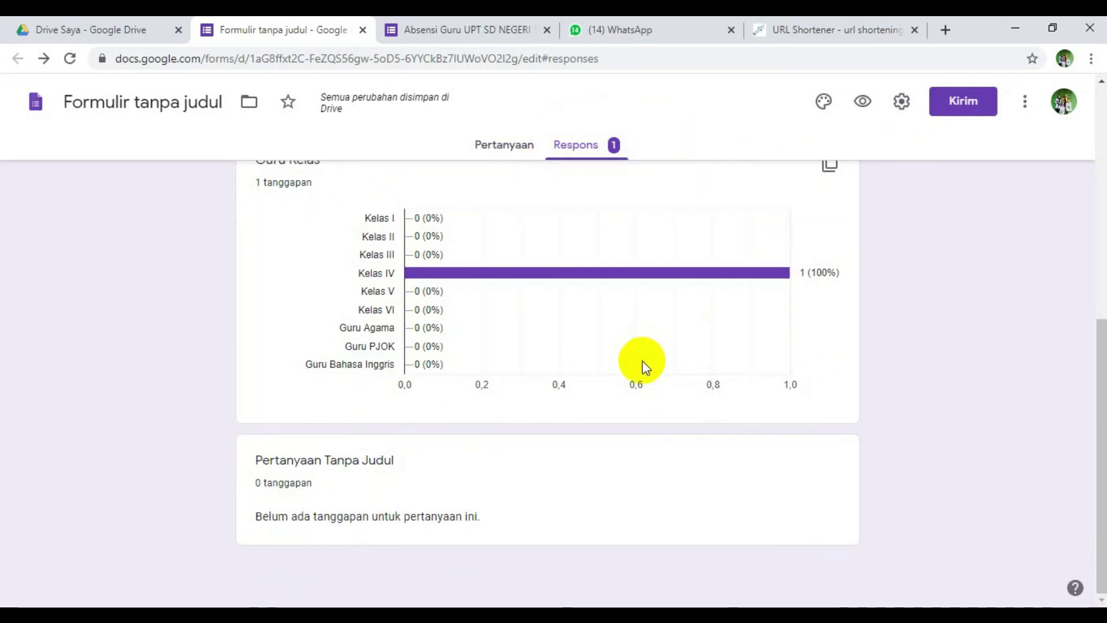
{"action": "scroll", "coordinate": [634, 380], "scroll_direction": "up", "scroll_amount": 2}
{"action": "scroll", "coordinate": [628, 390], "scroll_direction": "up", "scroll_amount": 6}
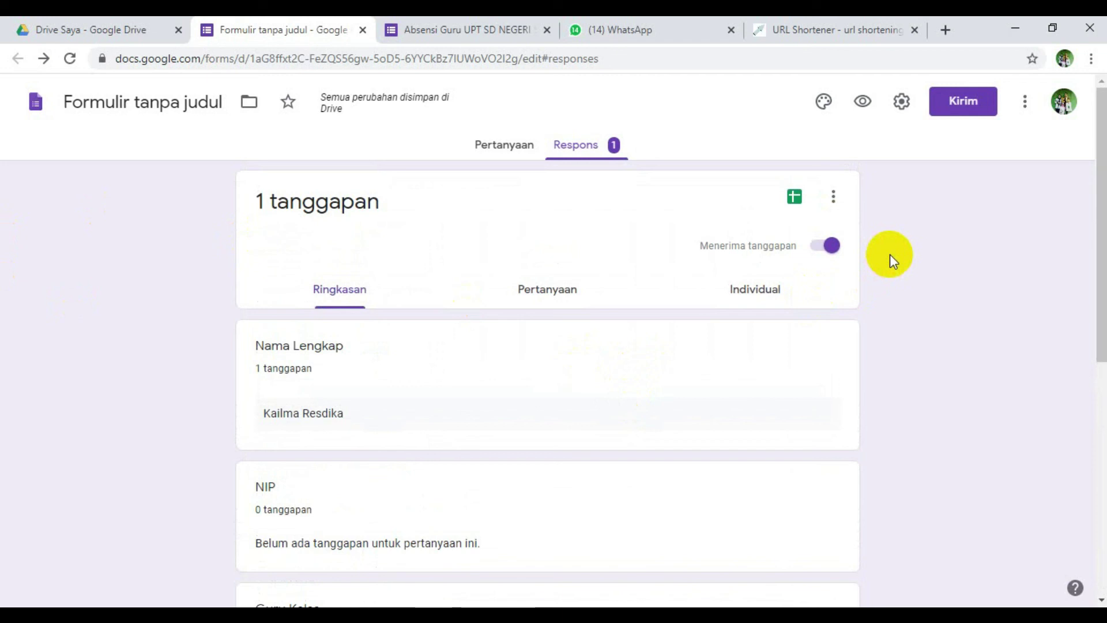
- Recheck the confirmation page, then start linking responses to a Google Sheets spreadsheet
{"action": "left_click", "coordinate": [431, 28]}
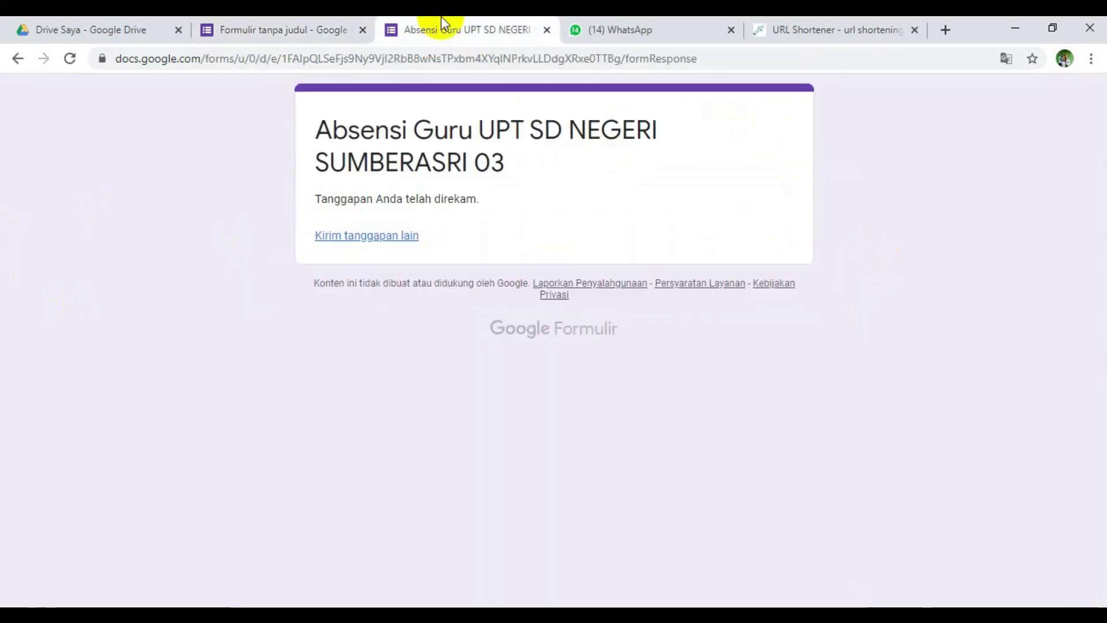
{"action": "left_click", "coordinate": [272, 17]}
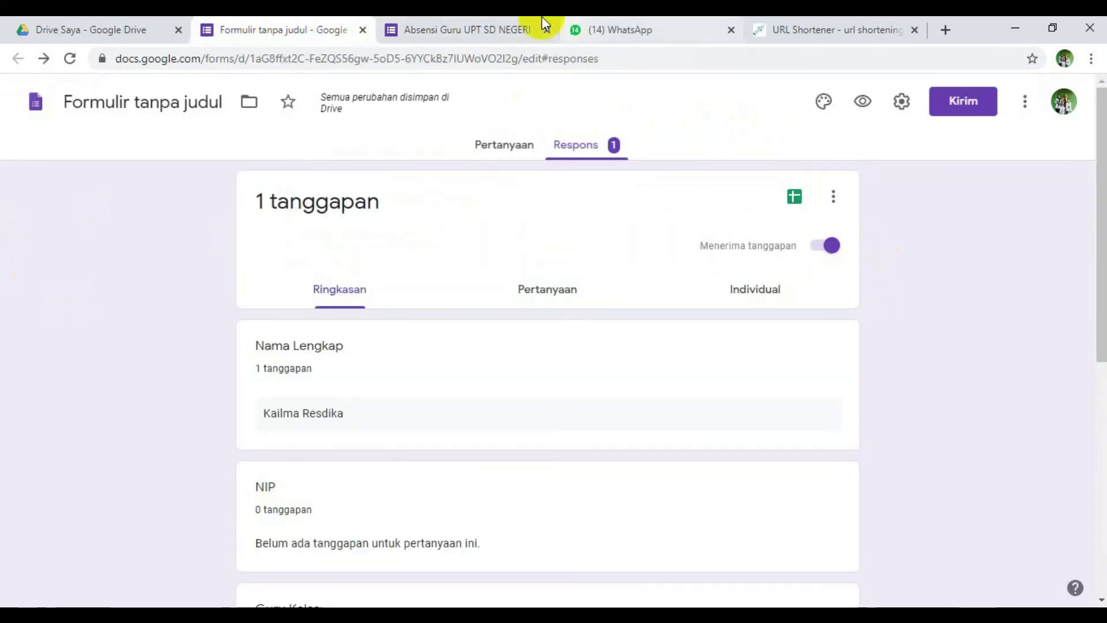
{"action": "left_click", "coordinate": [457, 19]}
{"action": "left_click", "coordinate": [287, 22]}
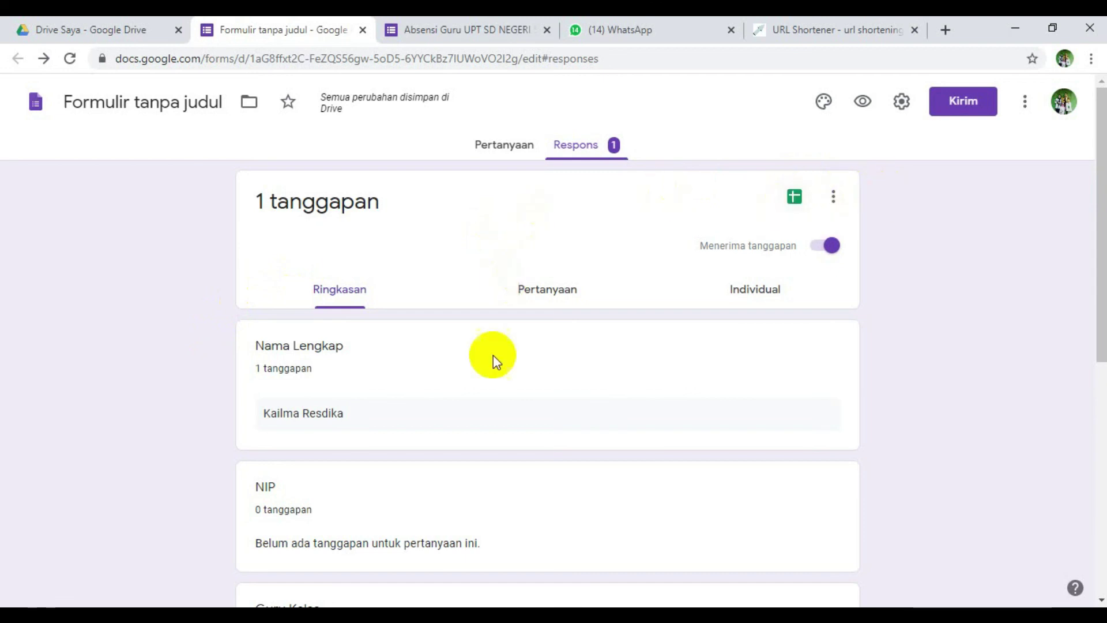
{"action": "scroll", "coordinate": [493, 354], "scroll_direction": "down", "scroll_amount": 8}
{"action": "scroll", "coordinate": [507, 385], "scroll_direction": "up", "scroll_amount": 10}
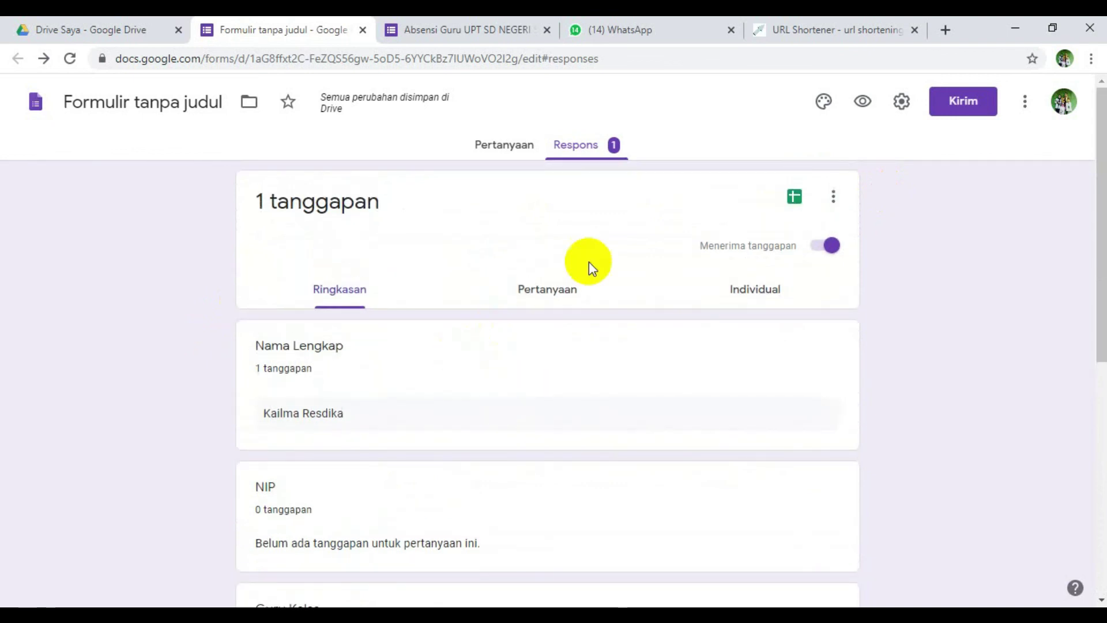
{"action": "left_click", "coordinate": [791, 202]}
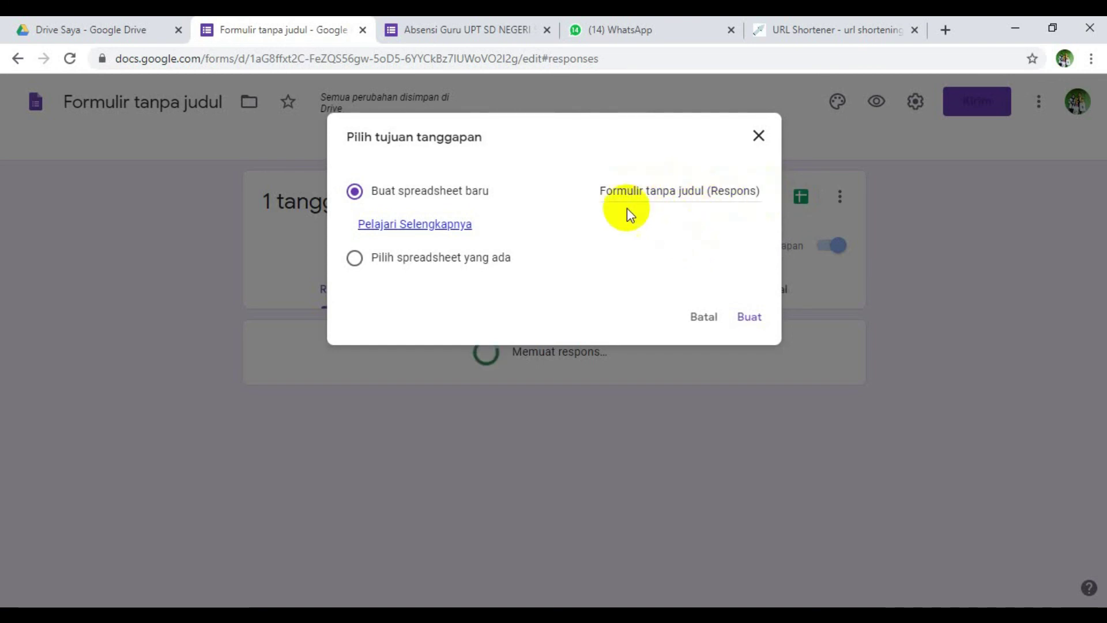
- Close the 'Pilih tujuan tanggapan' dialog without creating a spreadsheet, and close the WhatsApp tab
{"action": "left_click", "coordinate": [673, 190]}
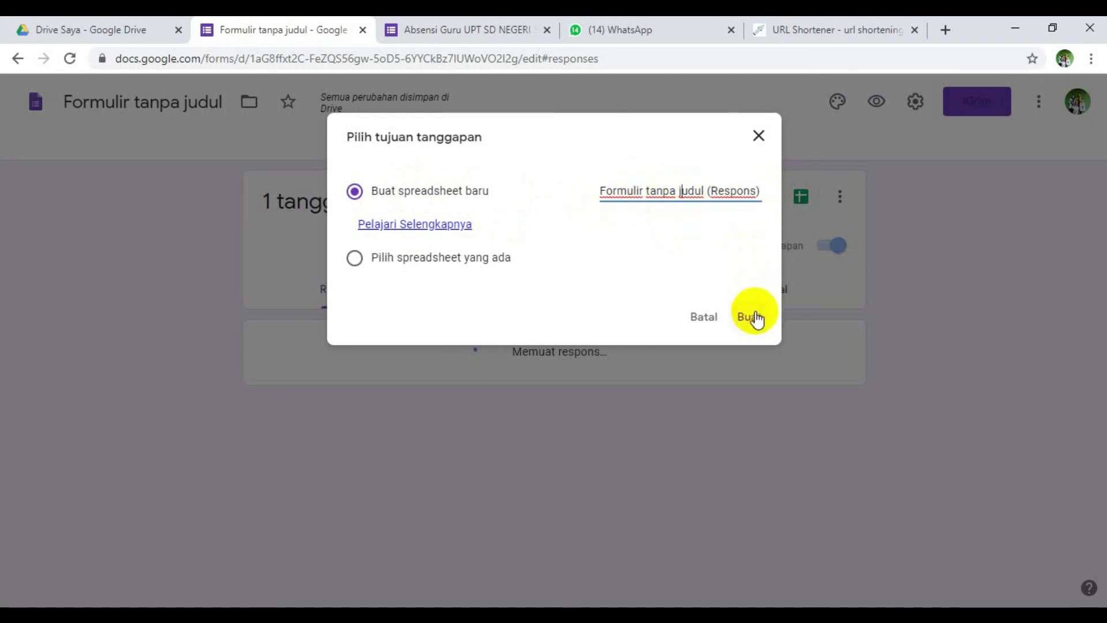
{"action": "left_click", "coordinate": [757, 136]}
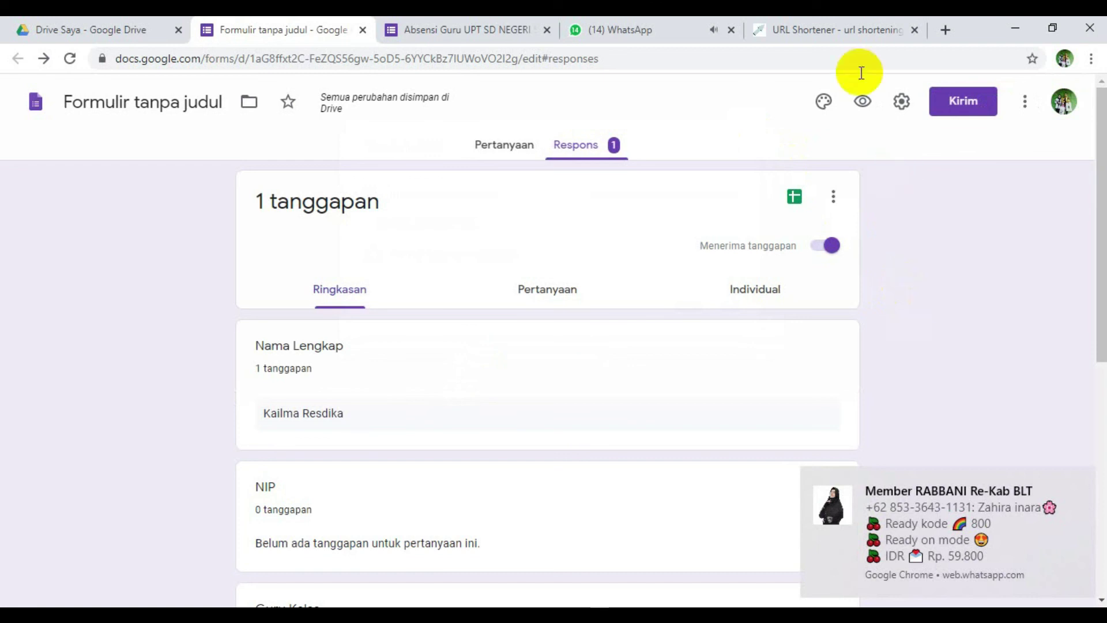
{"action": "left_click", "coordinate": [730, 29]}
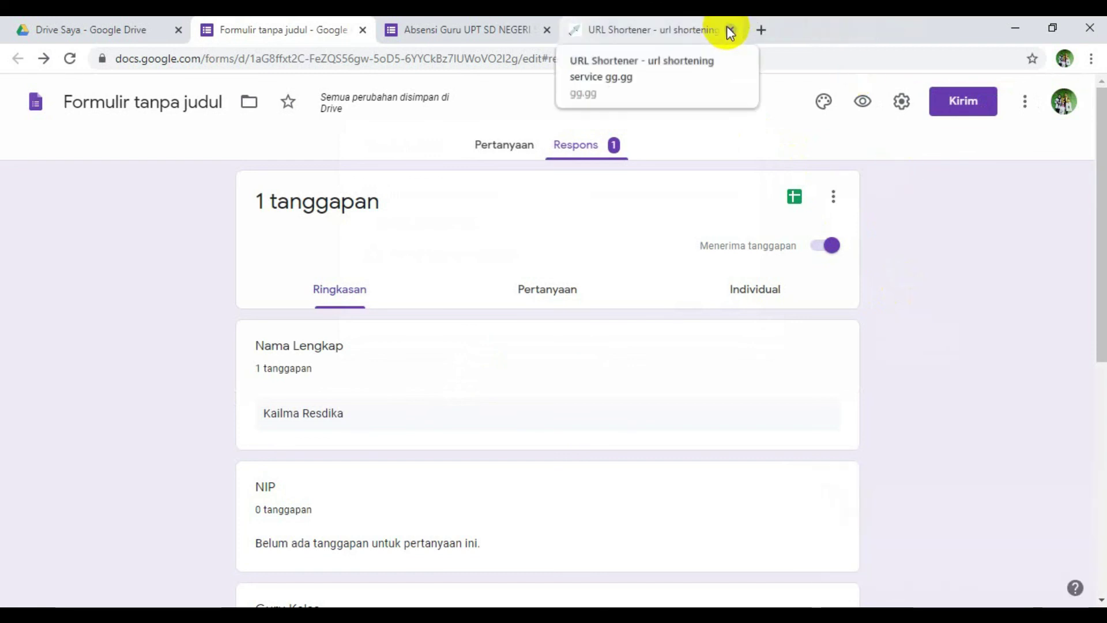